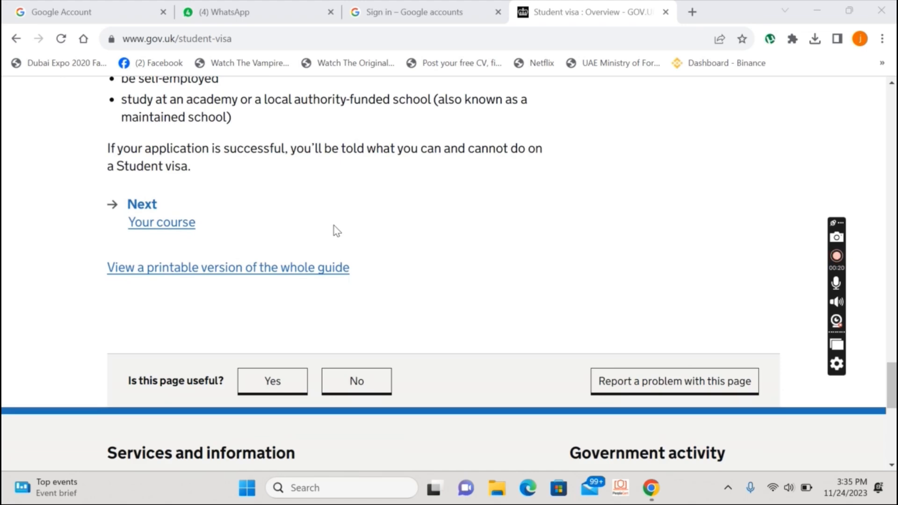
scroll(336, 231, "up", 2)
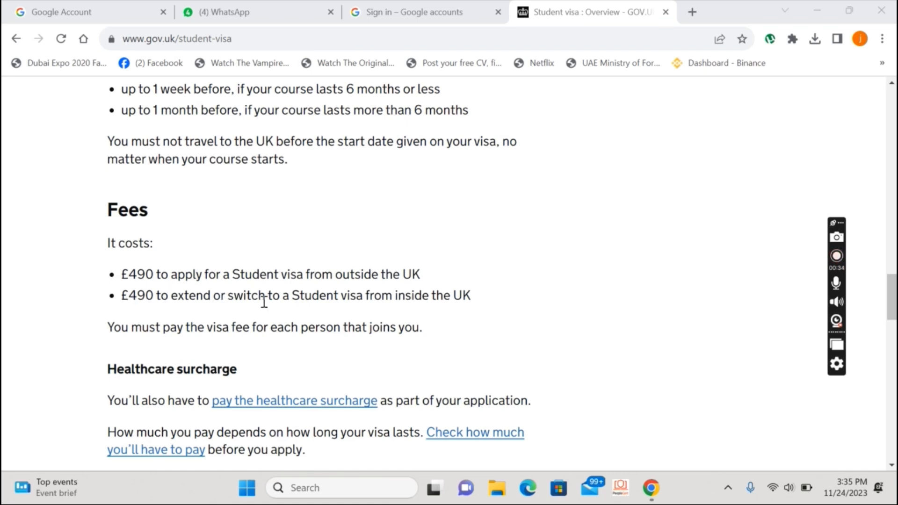
Go to the Apply section from the Student visa guide's Contents list.
scroll(264, 302, "down", 3)
scroll(265, 301, "up", 10)
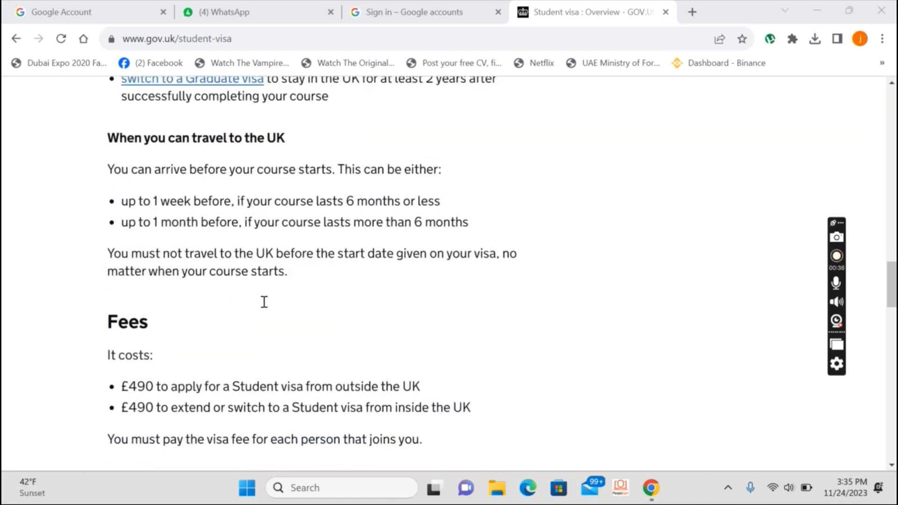
scroll(264, 301, "up", 1)
scroll(264, 302, "up", 2)
scroll(264, 302, "up", 6)
scroll(264, 302, "up", 5)
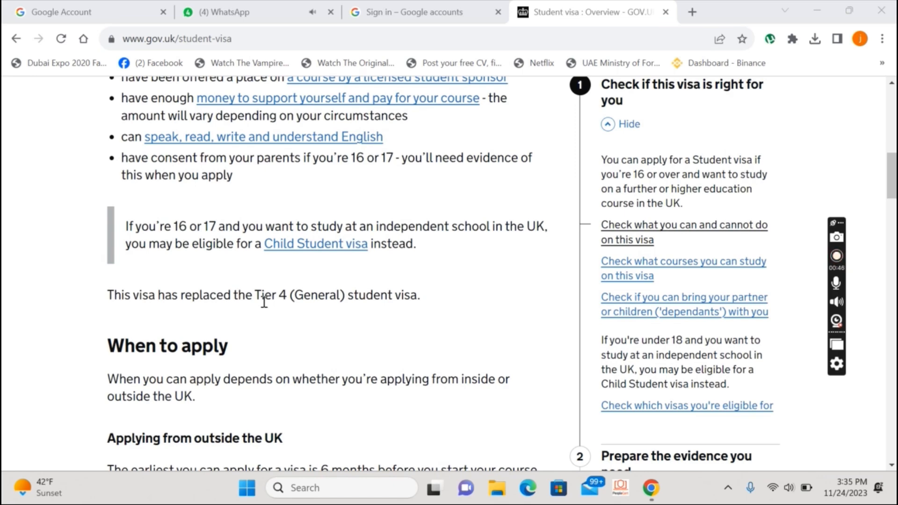
scroll(265, 301, "up", 7)
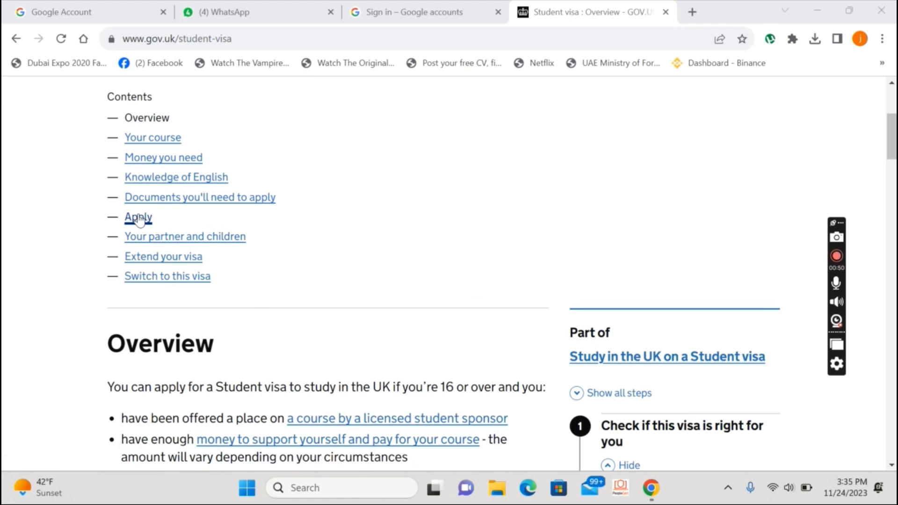
left_click(138, 218)
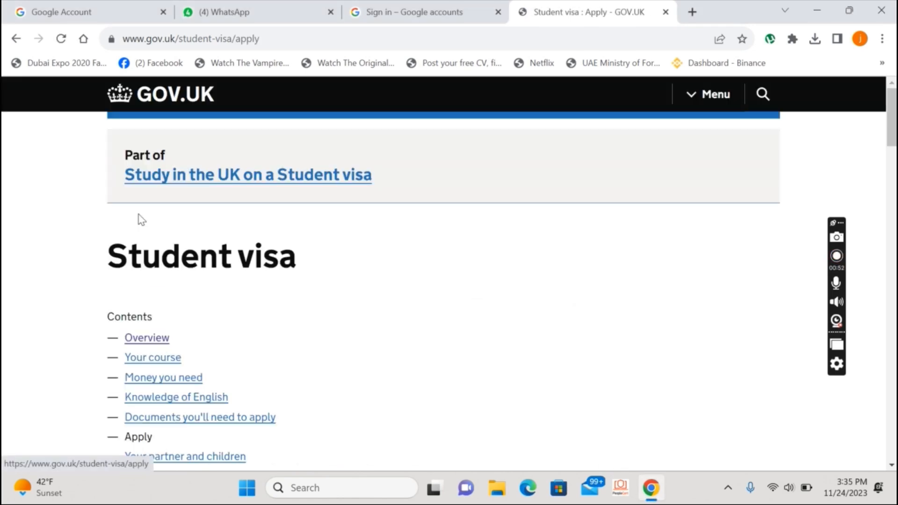
Read the identity-proof and 3-week decision guidance down to the Start now button.
scroll(320, 348, "down", 10)
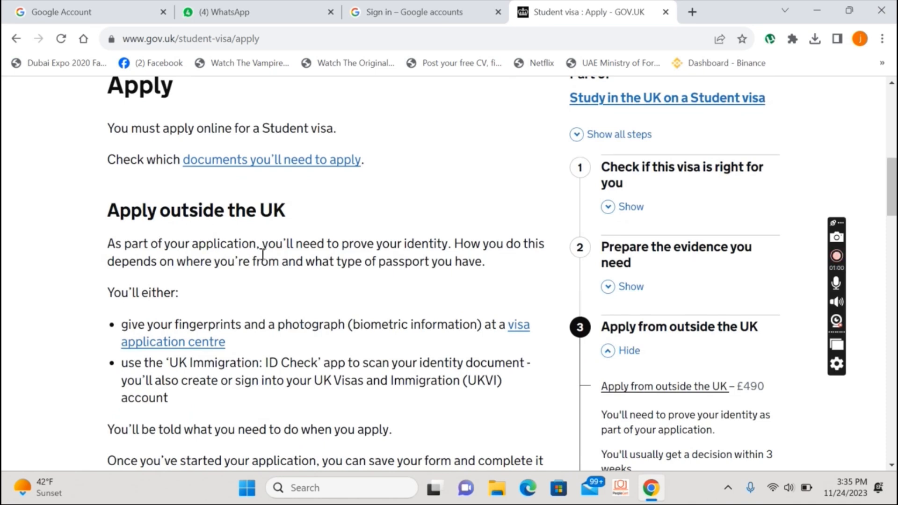
scroll(262, 255, "down", 2)
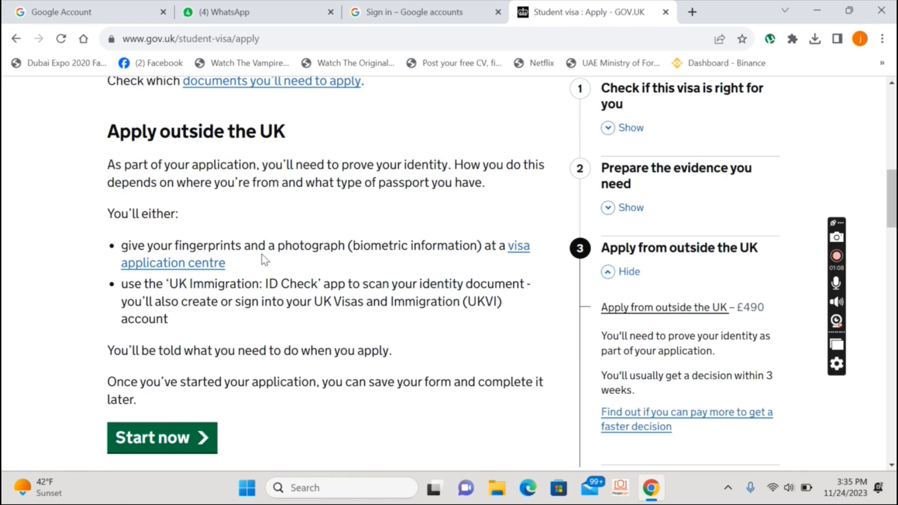
scroll(264, 258, "down", 1)
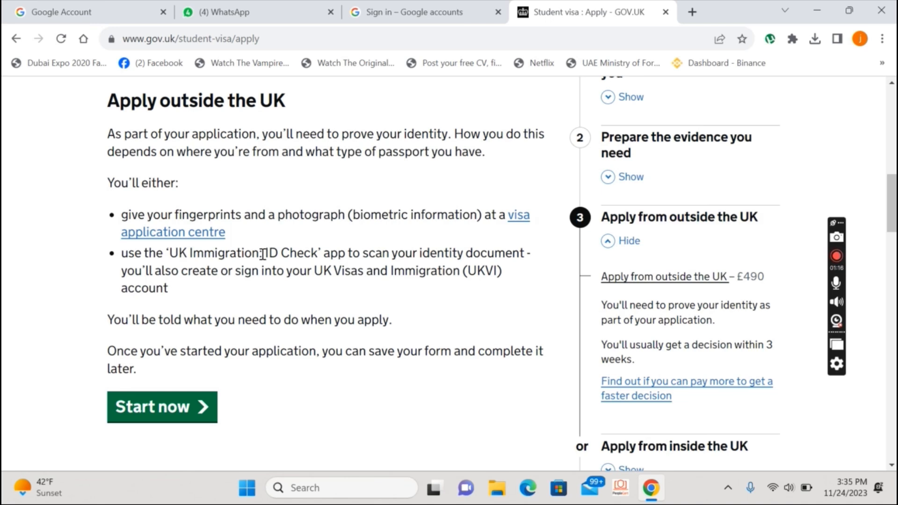
scroll(263, 254, "down", 1)
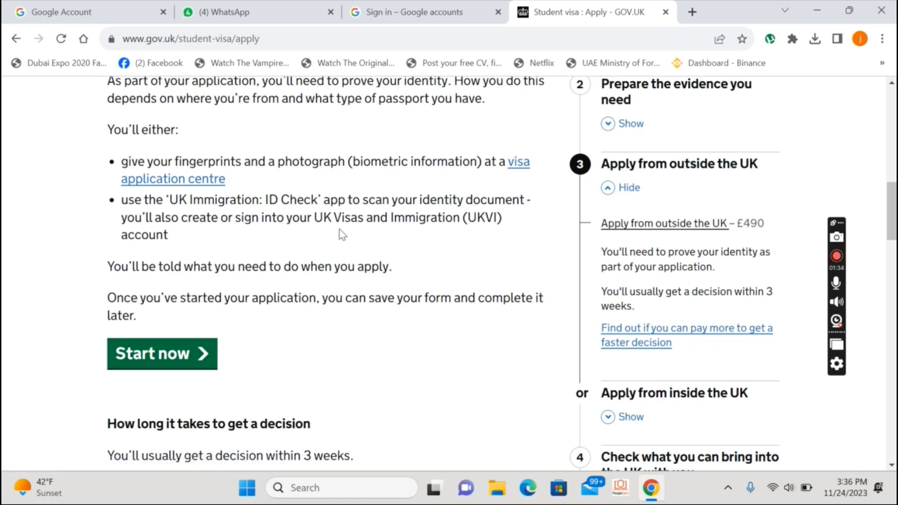
Start the application and say you live in England, Scotland, Wales or Northern Ireland.
left_click(168, 353)
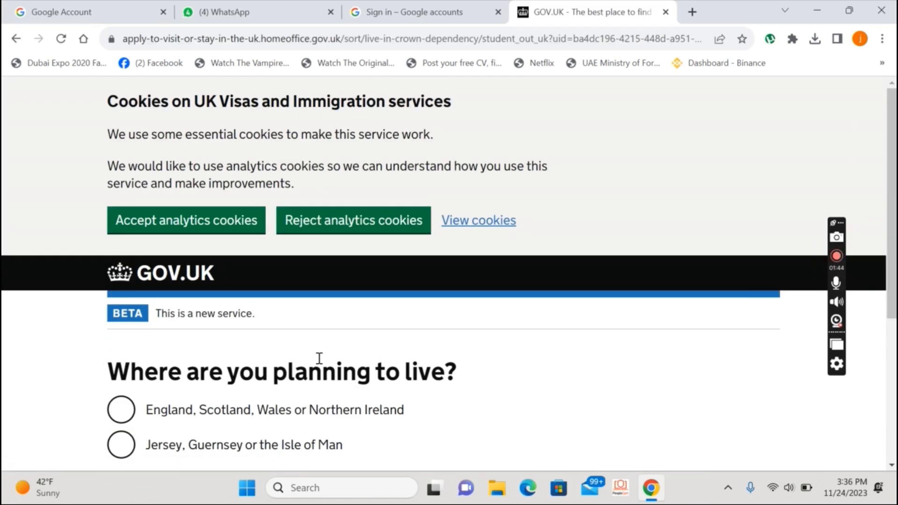
scroll(322, 364, "down", 3)
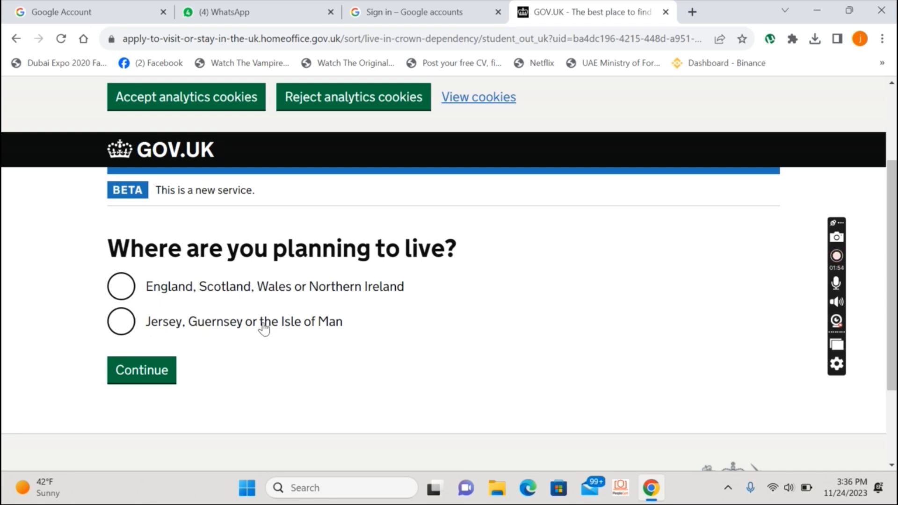
left_click(123, 290)
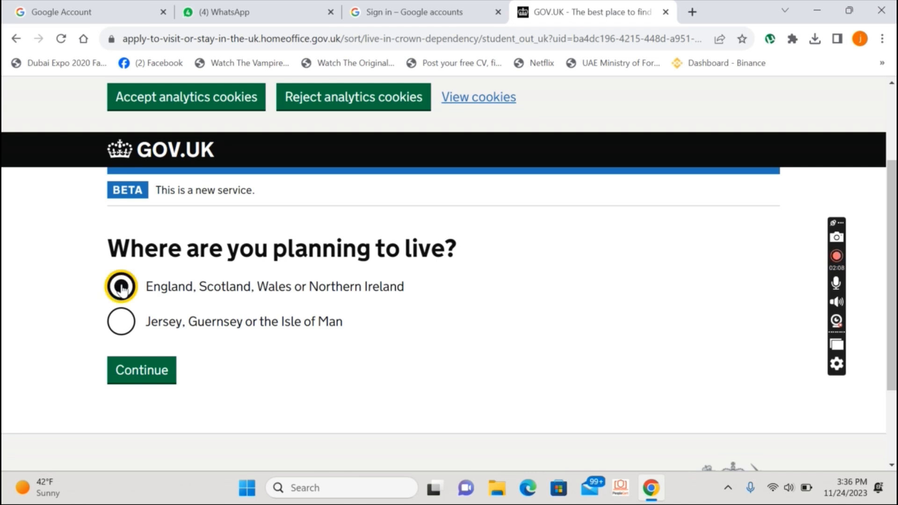
left_click(144, 373)
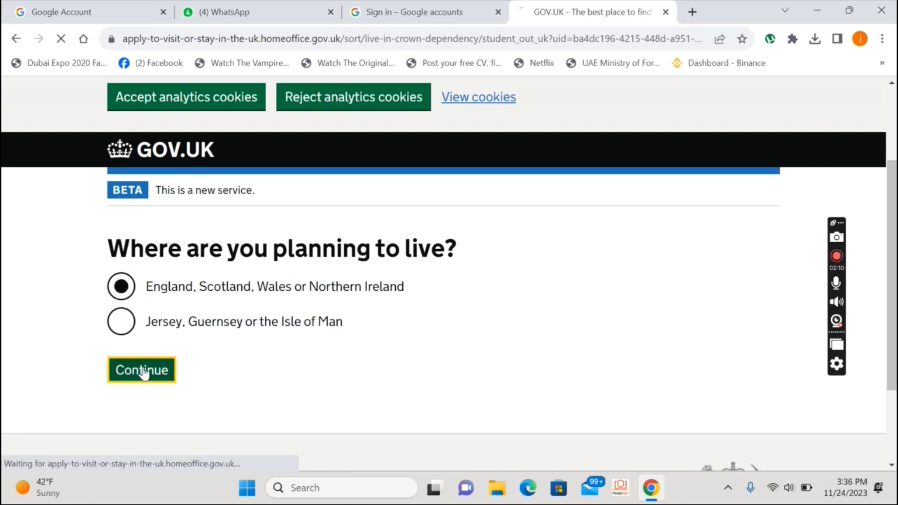
Answer No to holding an EU, EEA or Swiss passport.
scroll(211, 370, "down", 3)
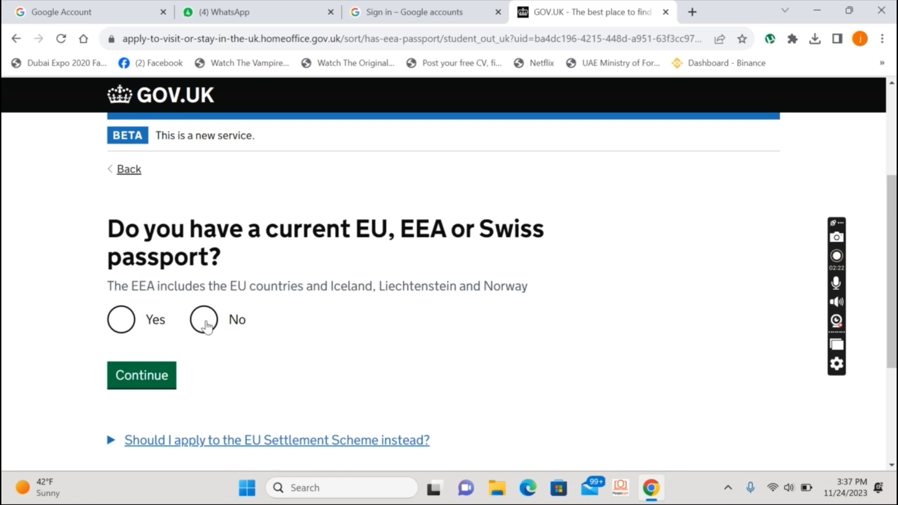
left_click(206, 326)
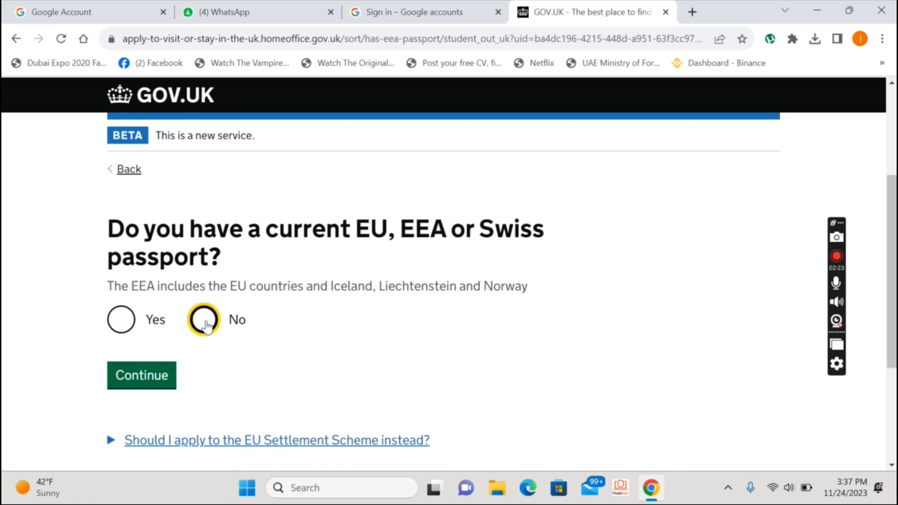
left_click(143, 380)
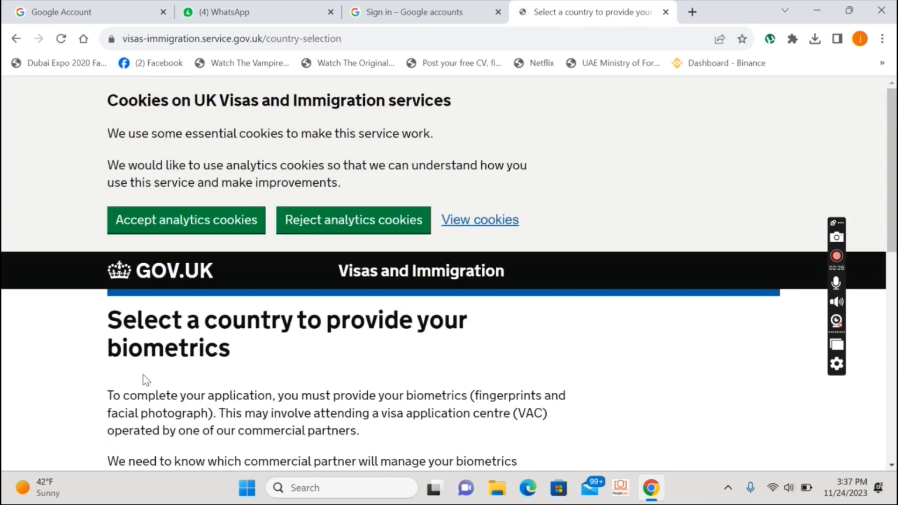
Accept analytics cookies and submit Pakistan as the biometrics country.
left_click(208, 225)
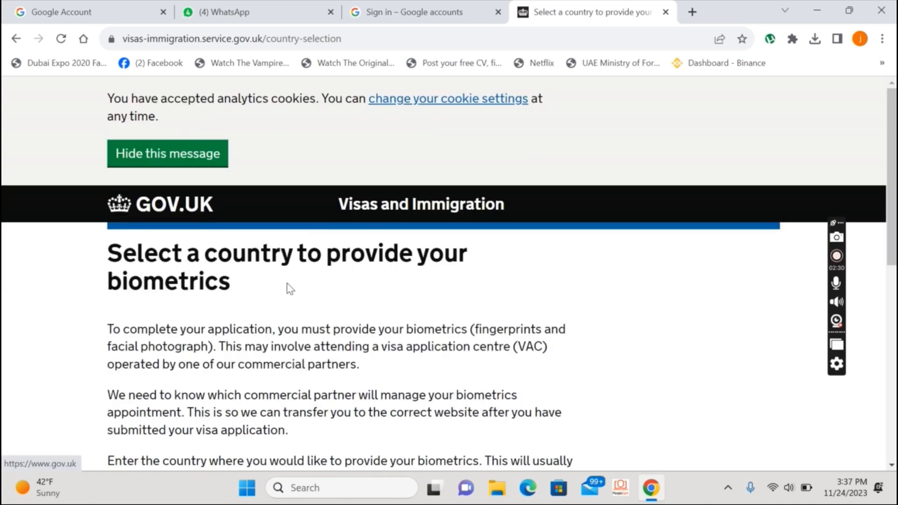
scroll(288, 288, "down", 3)
scroll(289, 287, "down", 1)
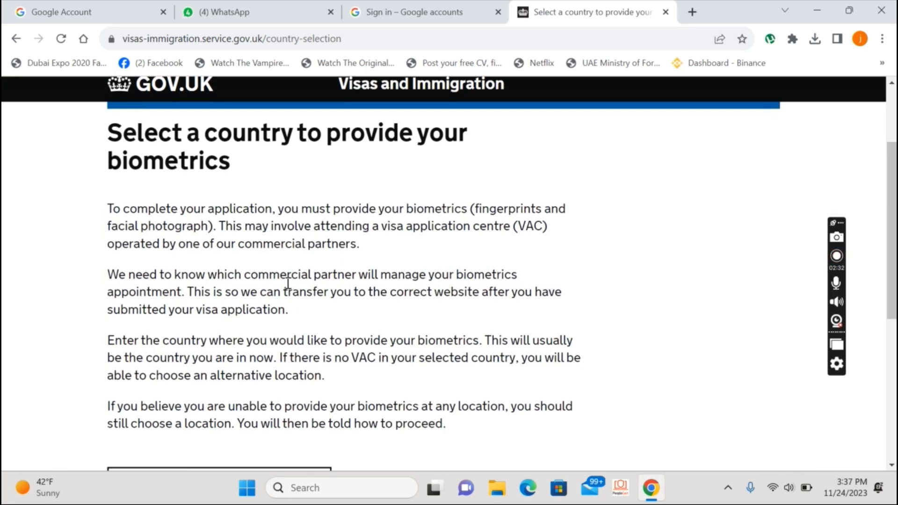
scroll(290, 233, "down", 3)
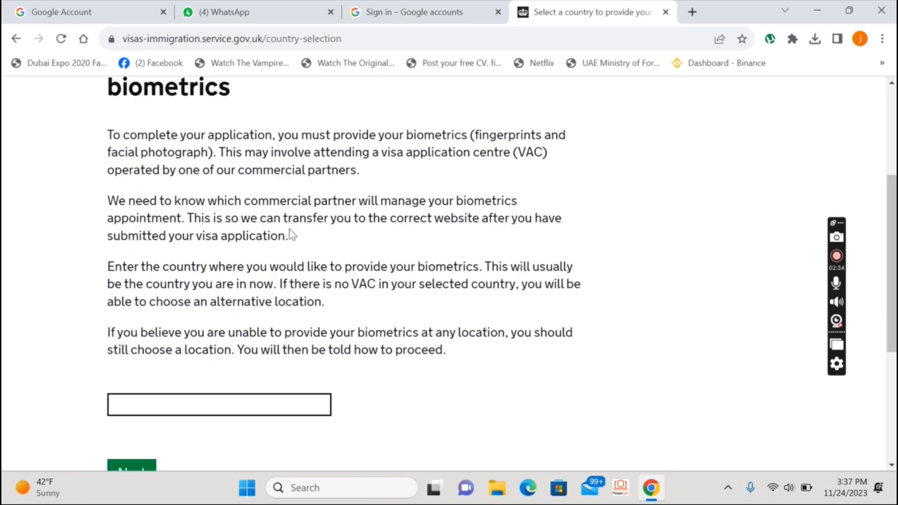
left_click(194, 320)
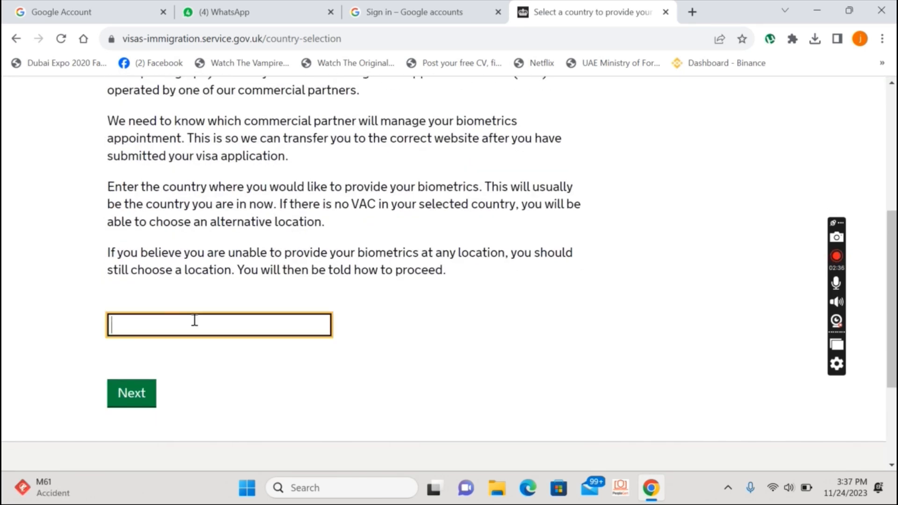
type("pakis")
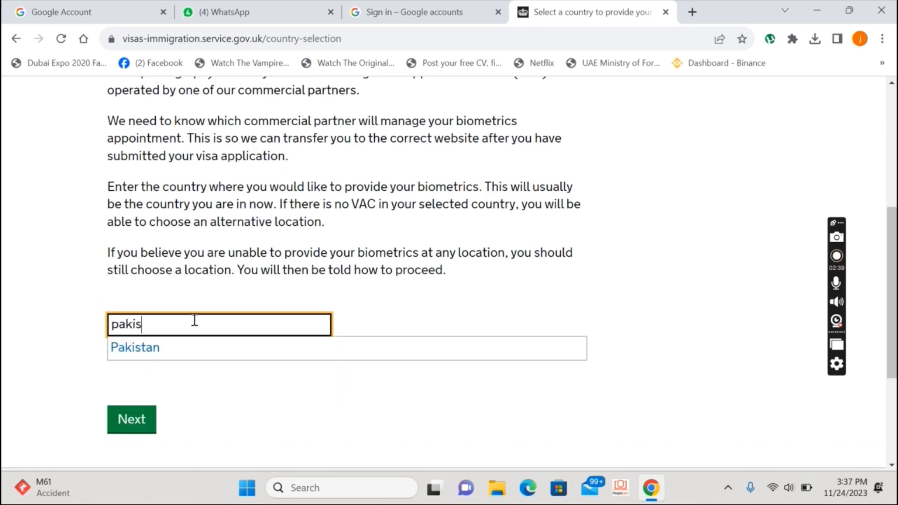
left_click(164, 355)
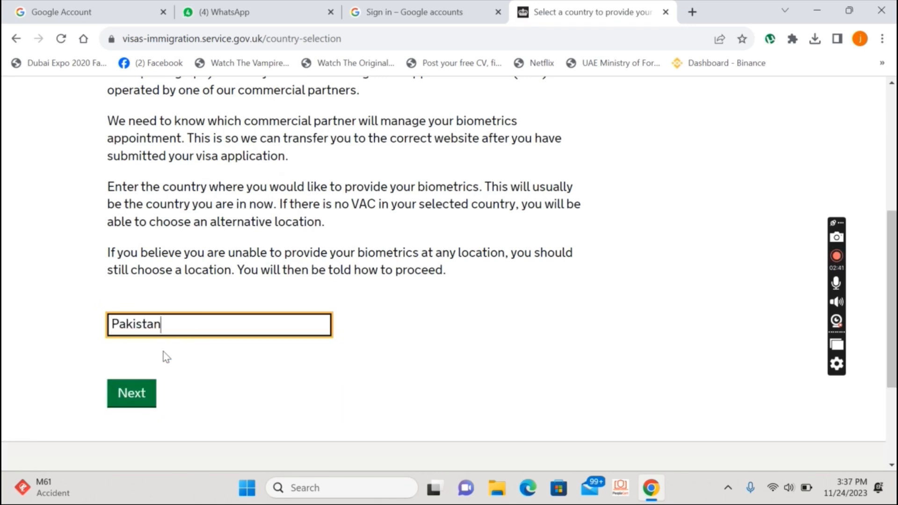
left_click(134, 394)
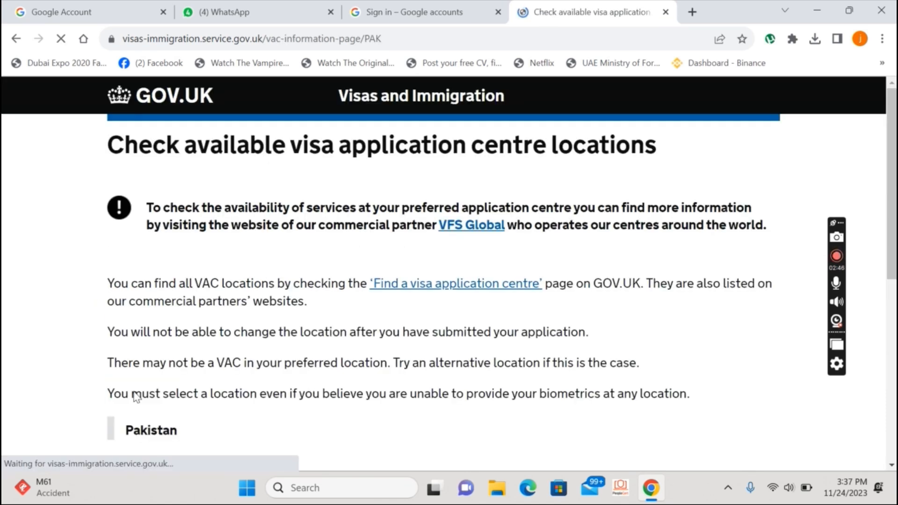
Confirm you have identified the location where you will provide your biometrics.
scroll(248, 365, "down", 1)
scroll(253, 366, "down", 3)
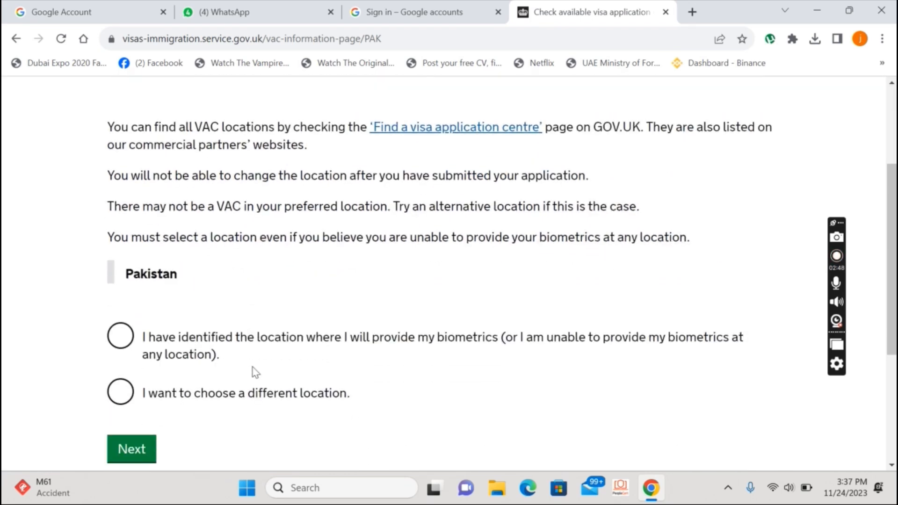
scroll(253, 373, "up", 1)
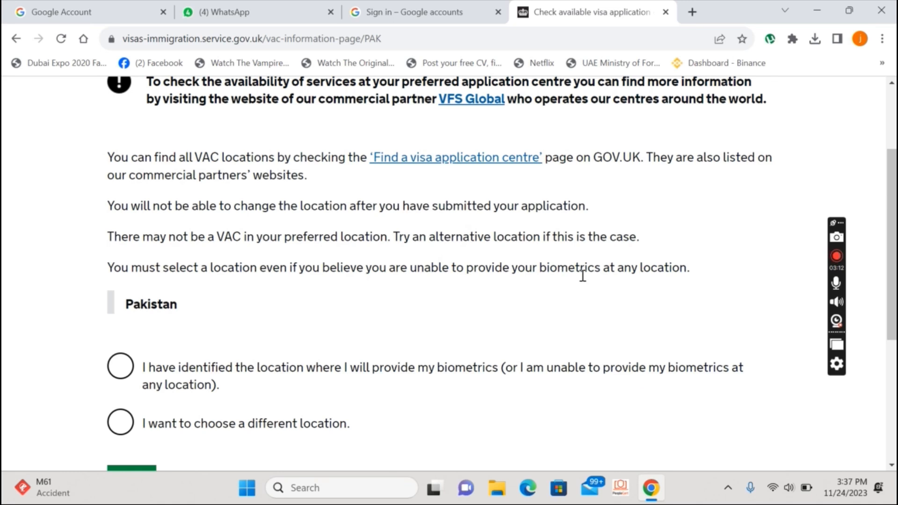
scroll(330, 315, "down", 1)
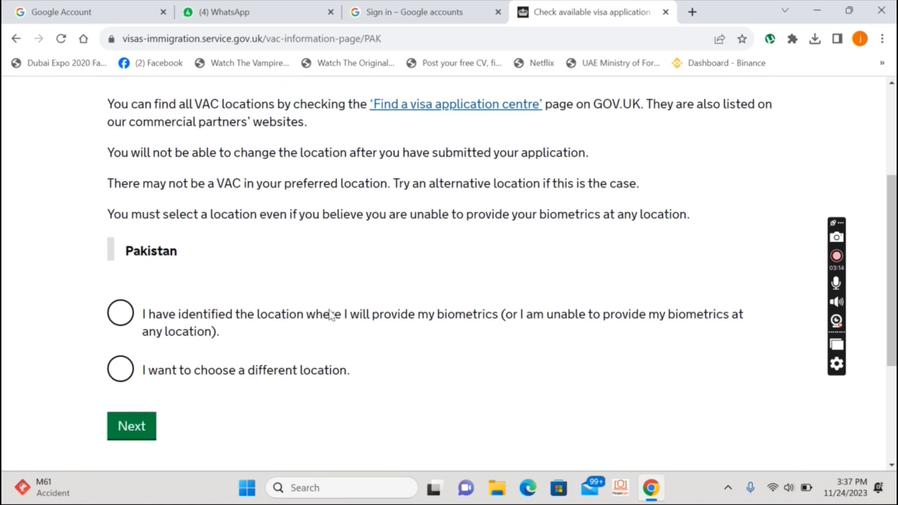
left_click(121, 313)
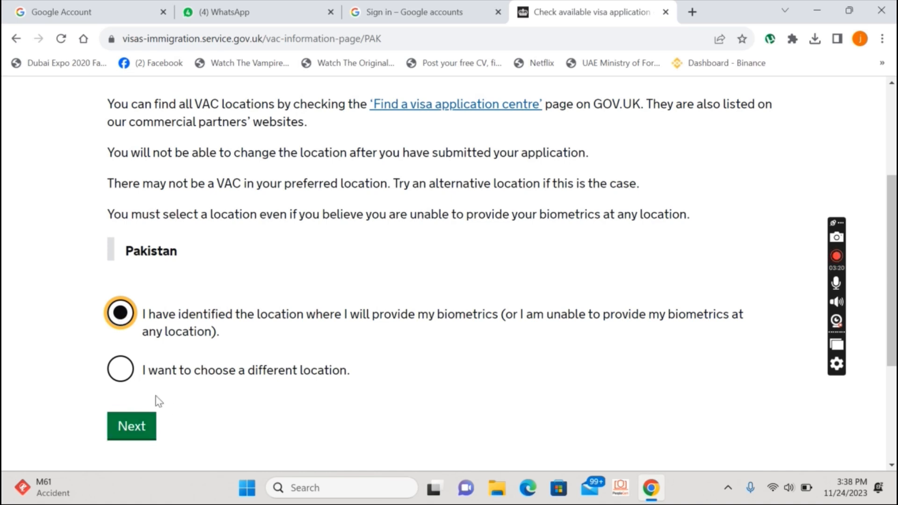
Submit the location confirmation and choose Apply now at the bottom of the Student visa page.
left_click(133, 427)
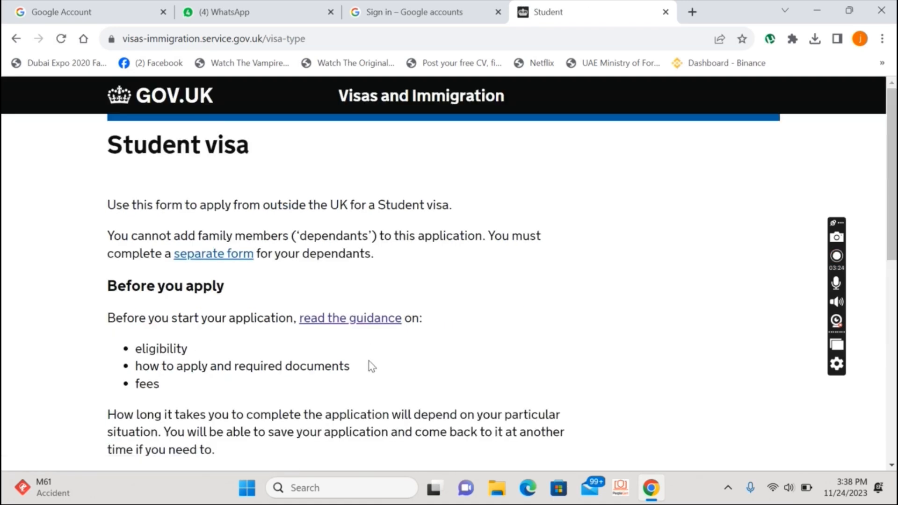
scroll(370, 365, "down", 1)
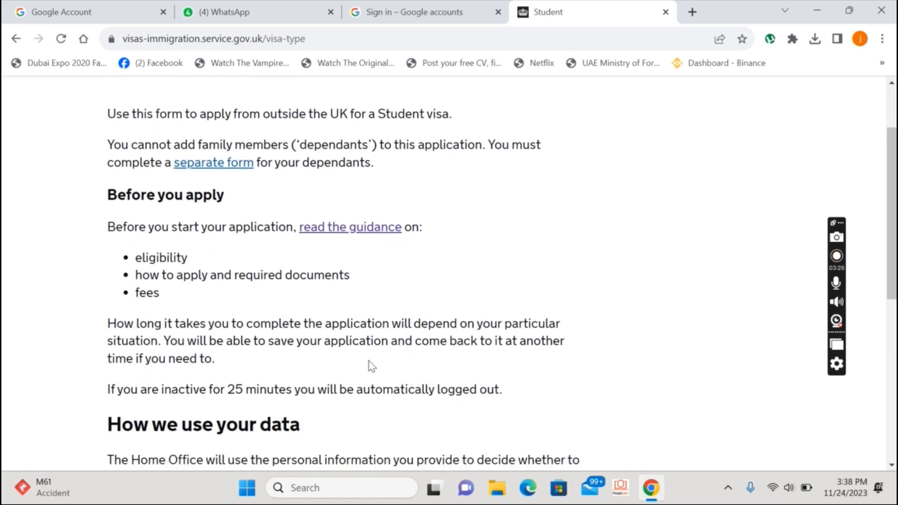
scroll(306, 281, "down", 1)
scroll(305, 273, "down", 4)
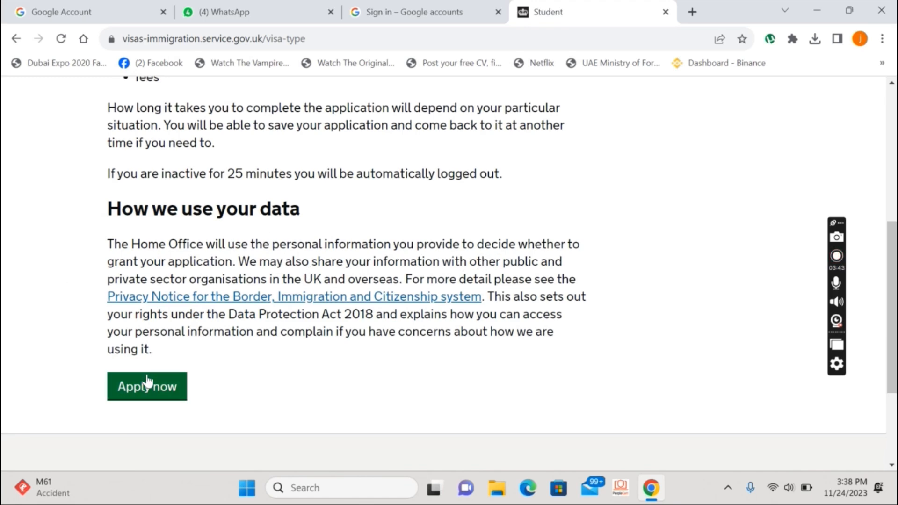
left_click(149, 393)
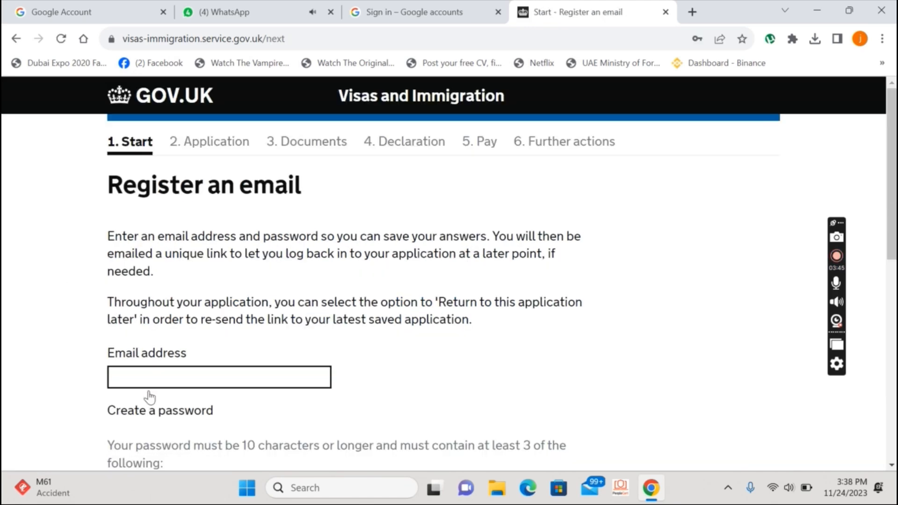
Enter the account password in both password fields and save the email registration.
scroll(201, 354, "down", 2)
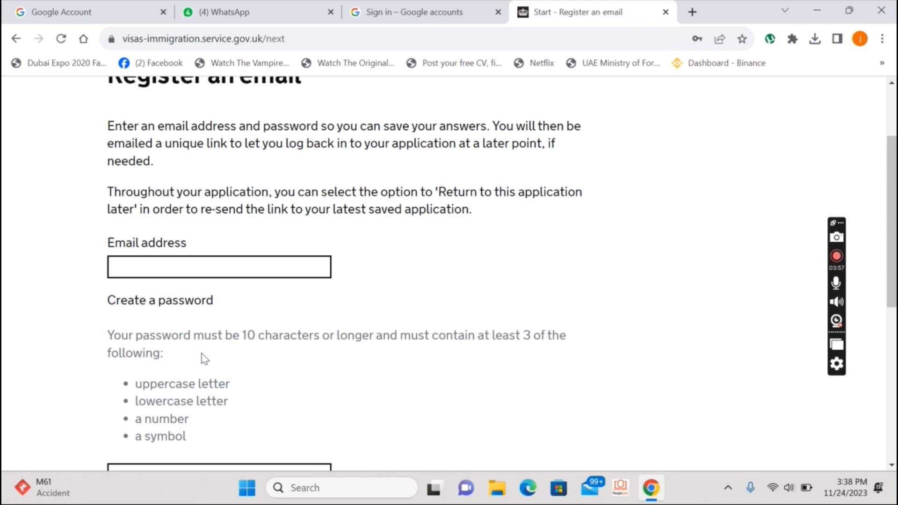
scroll(201, 353, "down", 1)
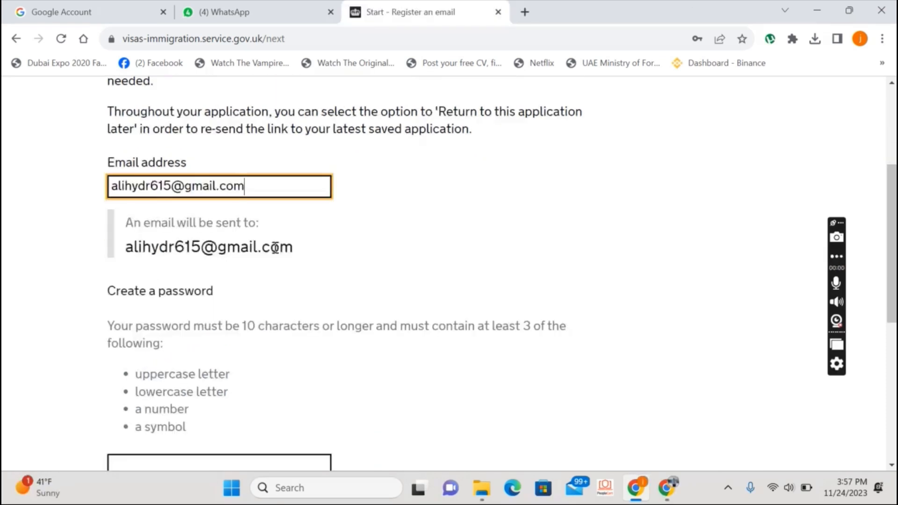
scroll(275, 253, "down", 4)
left_click(170, 283)
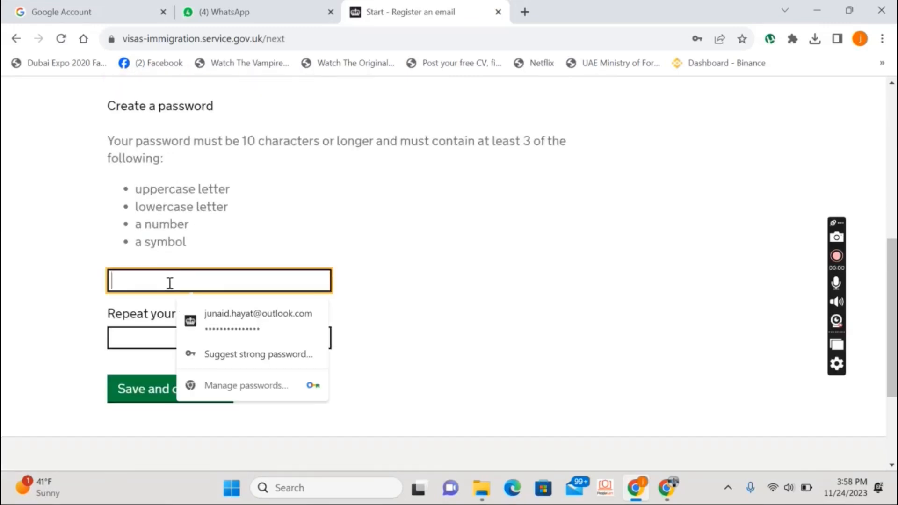
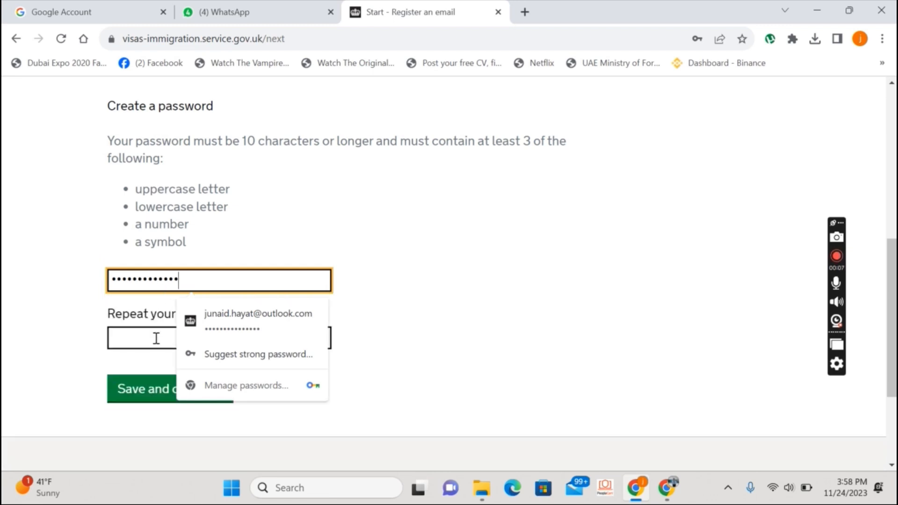
left_click(156, 338)
type("••")
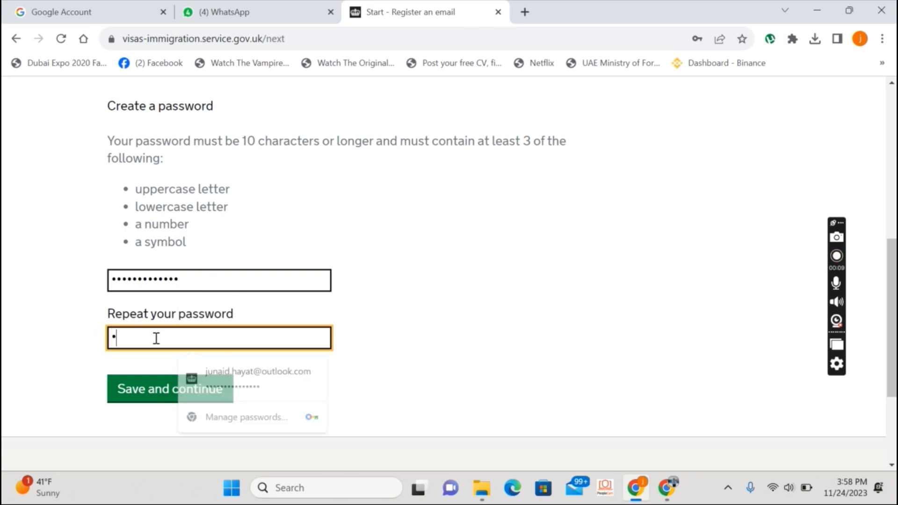
type("•••••••")
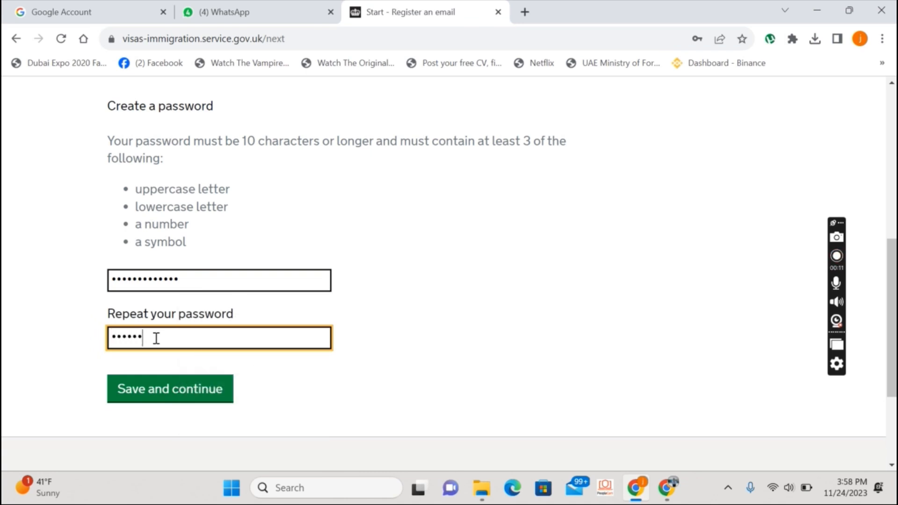
type("••••")
left_click(167, 393)
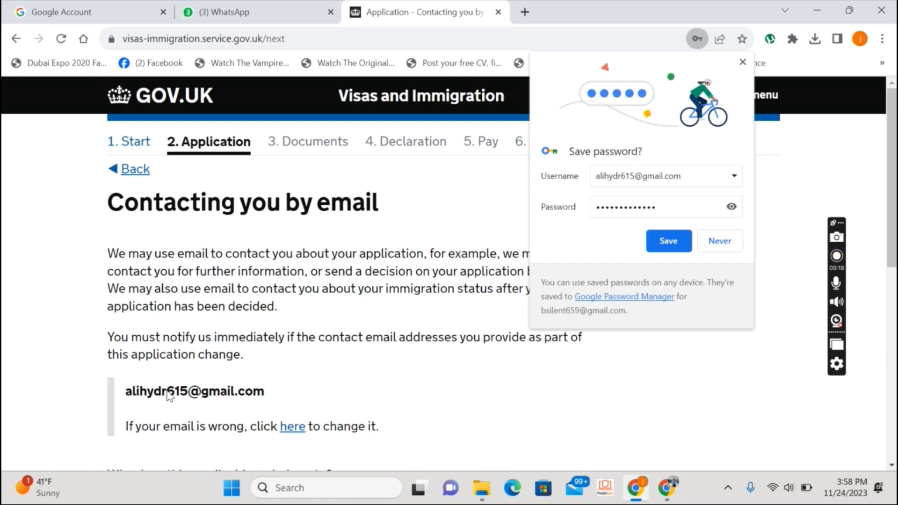
Save the login in Chrome and answer 'You' as the contact email's owner.
left_click(665, 242)
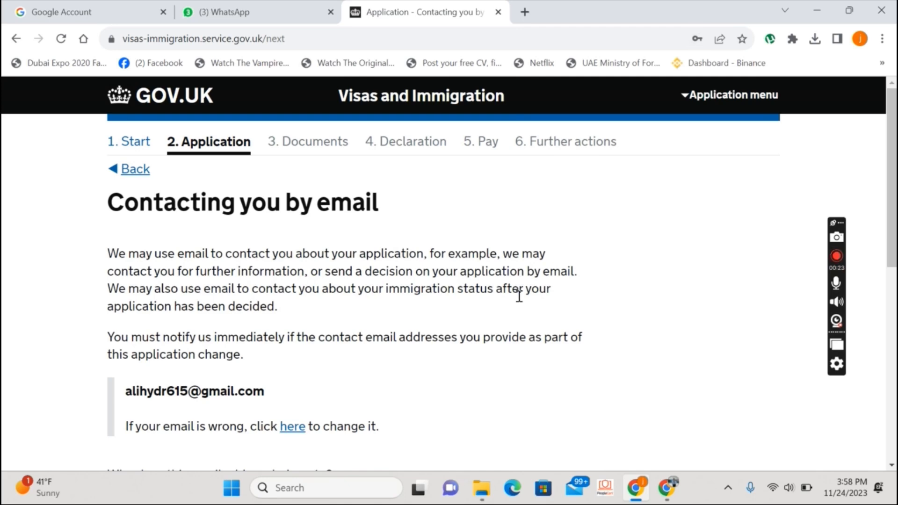
scroll(517, 295, "down", 3)
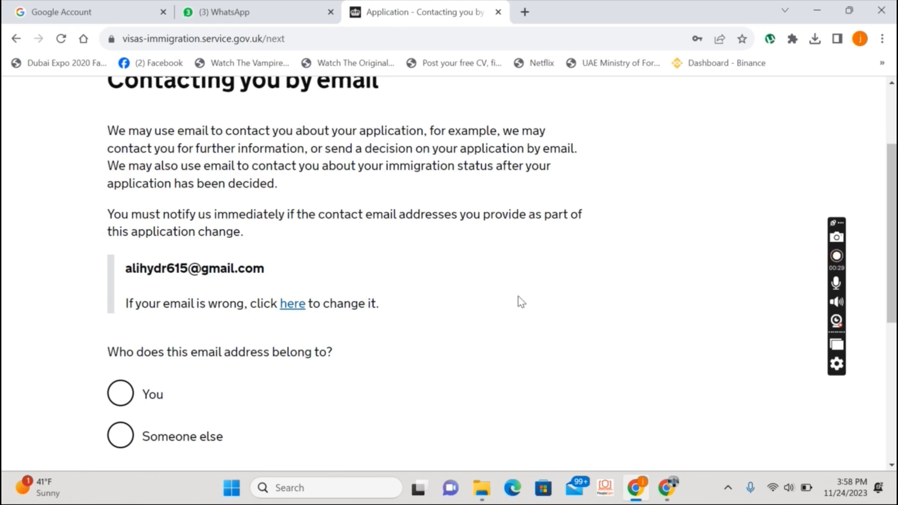
scroll(521, 302, "down", 2)
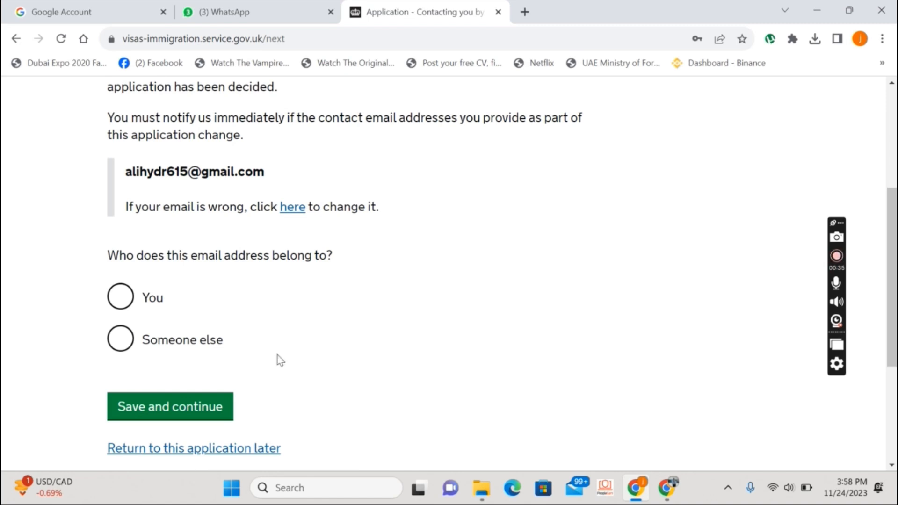
left_click(112, 293)
left_click(173, 415)
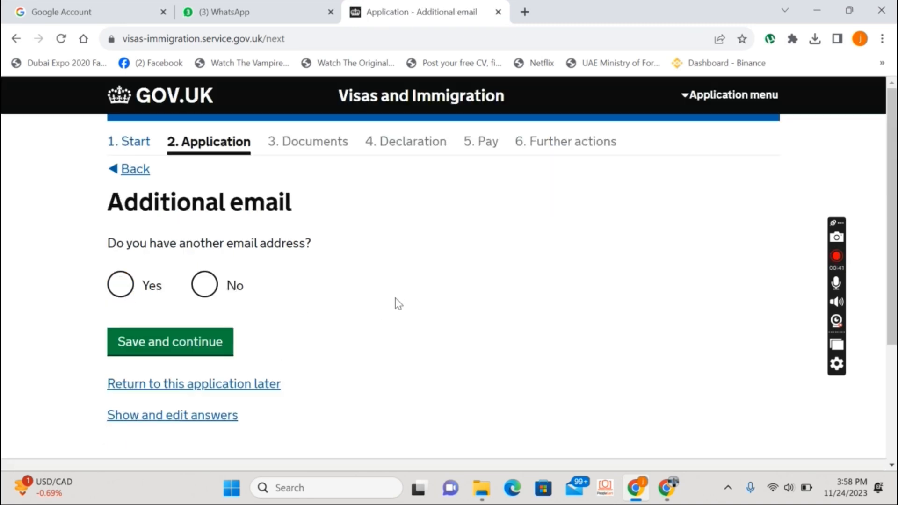
Add a second Gmail address marked as yours, then answer No to any further addresses.
left_click(122, 287)
left_click(169, 342)
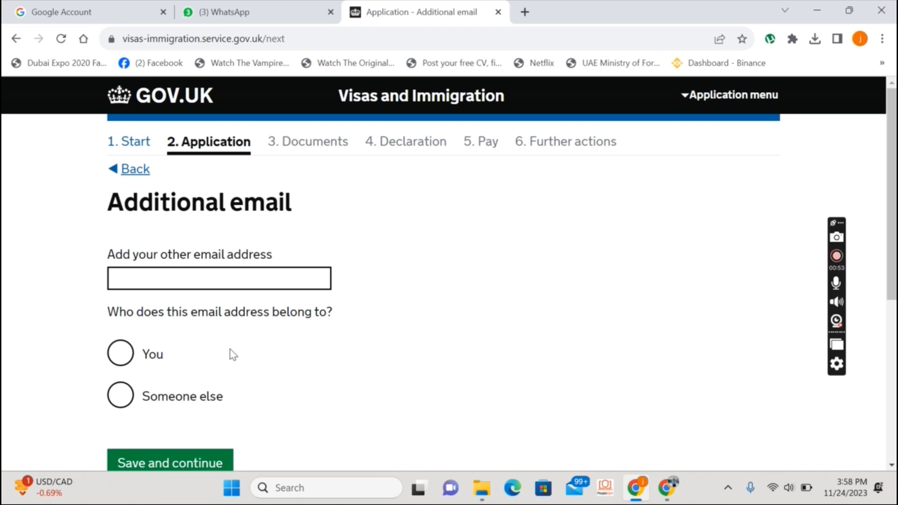
left_click(140, 283)
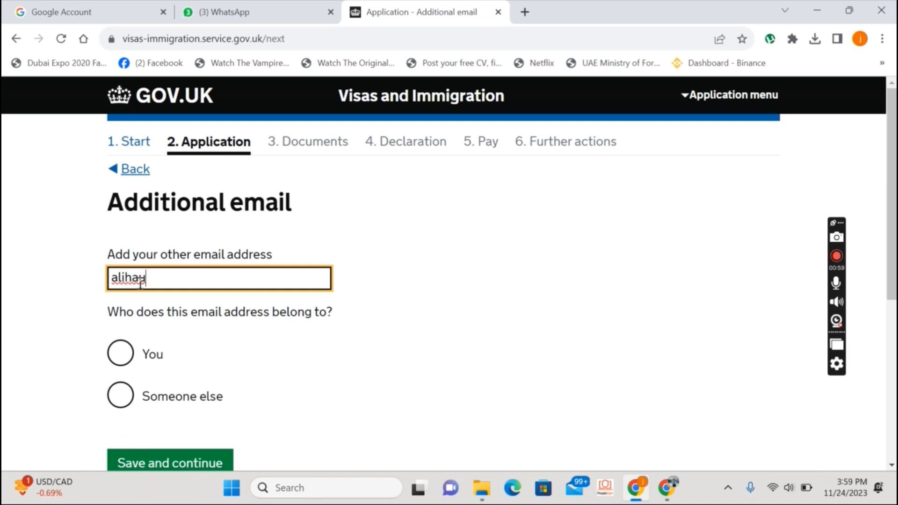
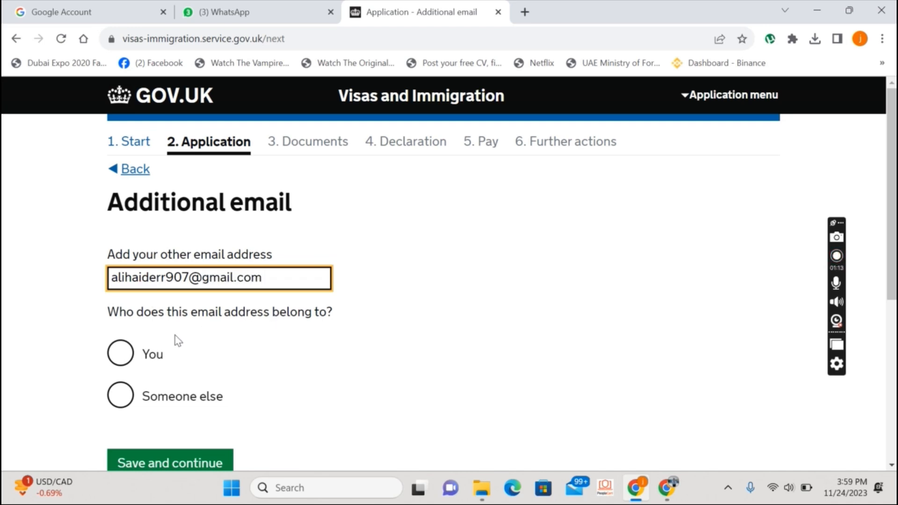
left_click(122, 358)
scroll(200, 361, "down", 1)
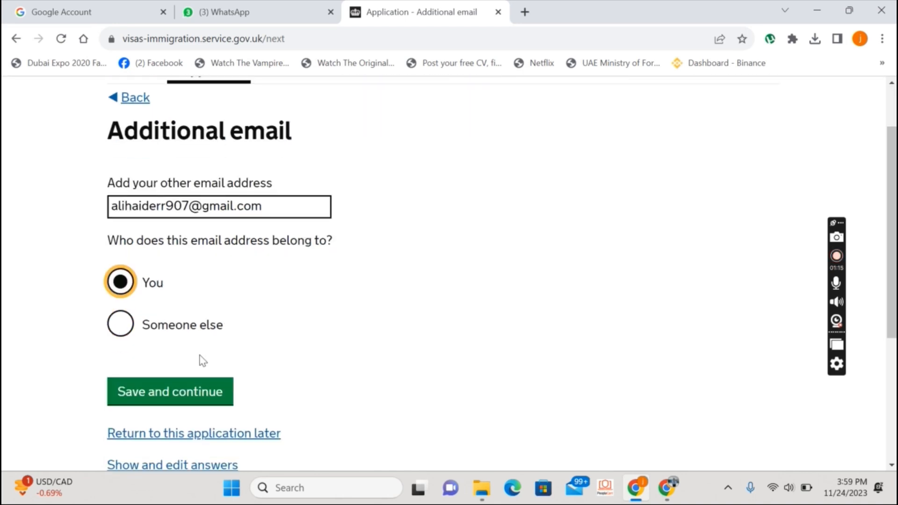
left_click(177, 394)
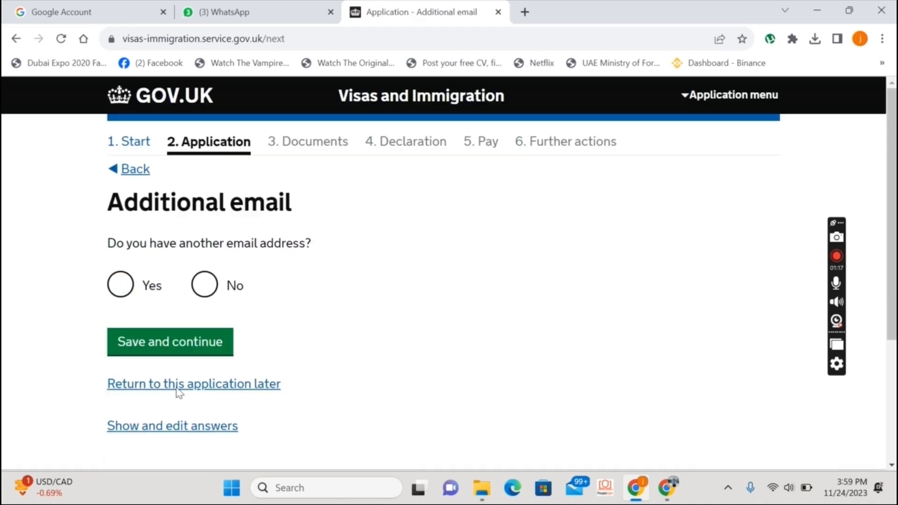
left_click(212, 283)
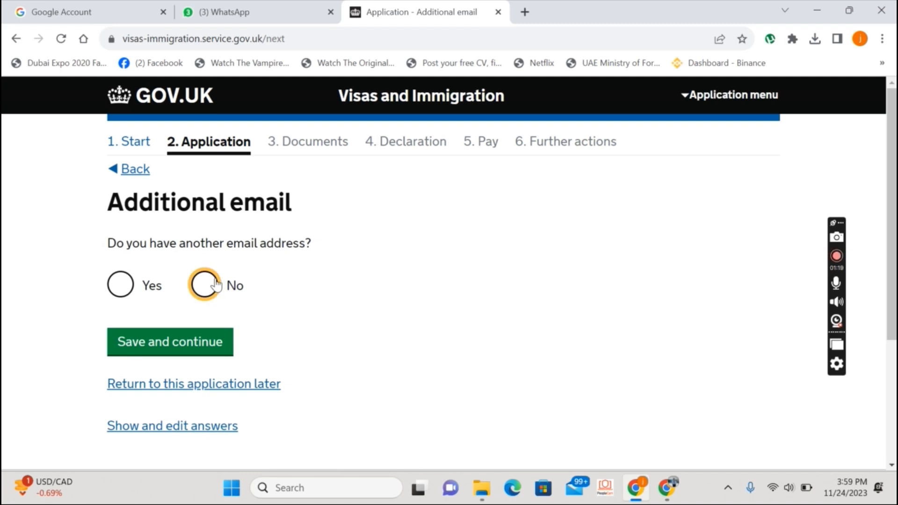
left_click(196, 339)
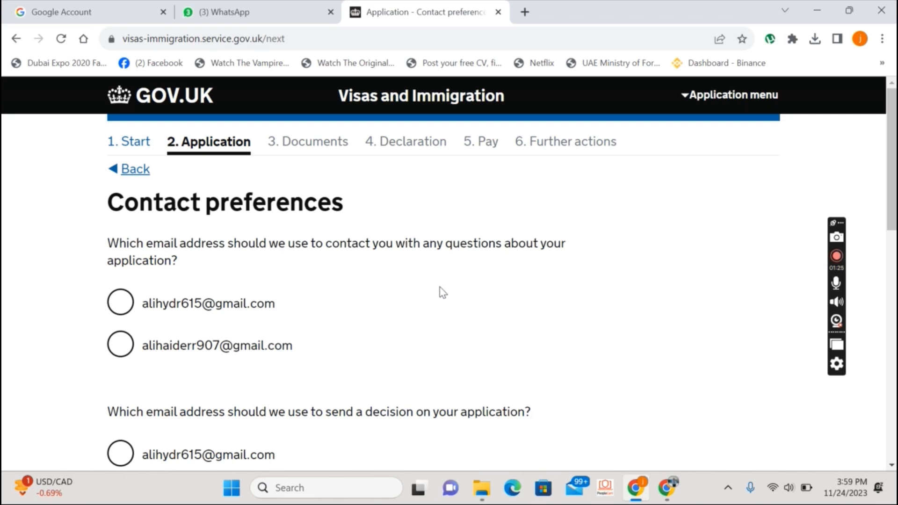
Choose the first email for application questions, the decision and after-decision contact, and save.
left_click(134, 304)
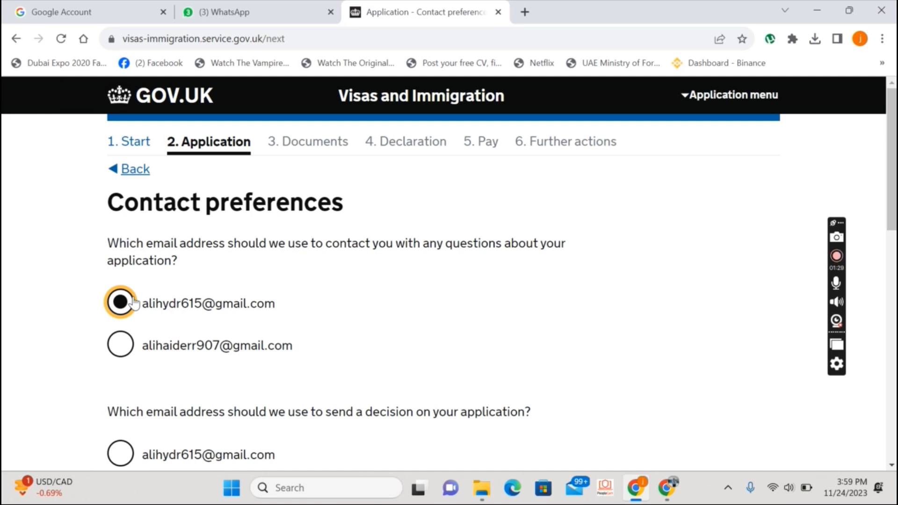
scroll(227, 322, "down", 4)
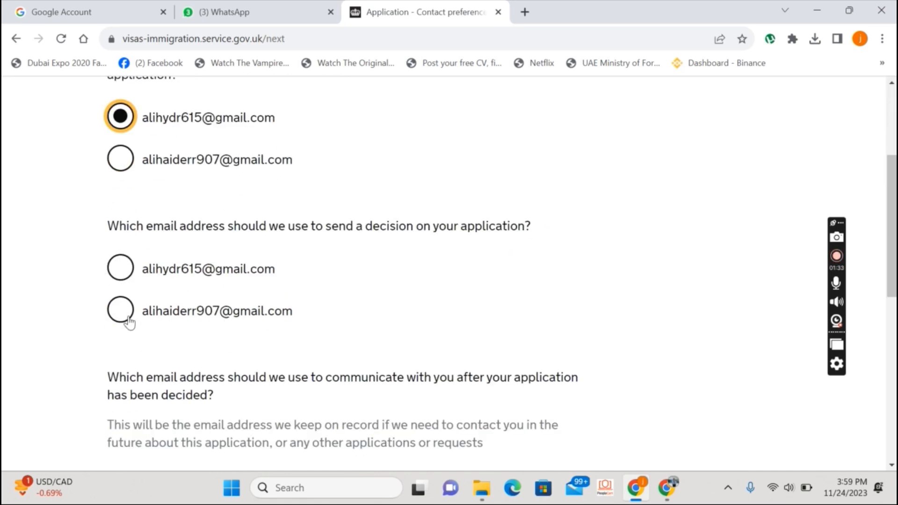
left_click(118, 272)
scroll(270, 318, "down", 4)
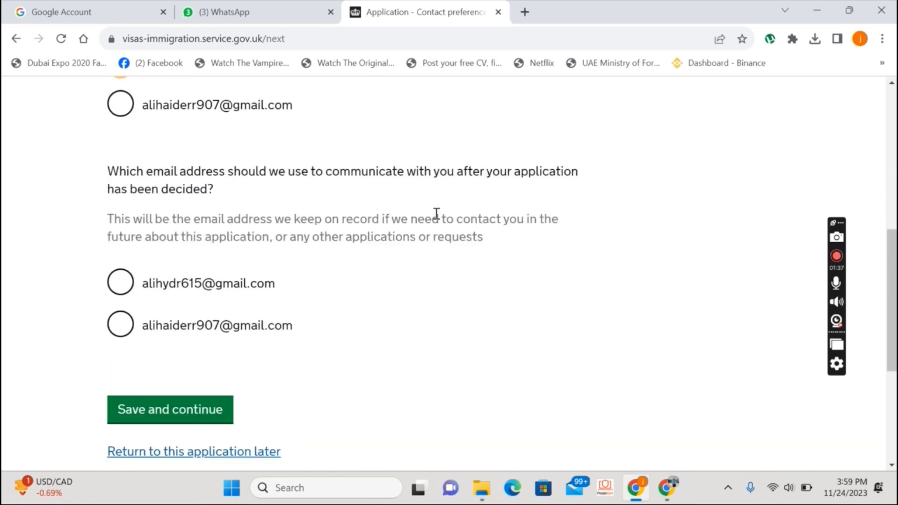
left_click(121, 285)
scroll(452, 350, "down", 1)
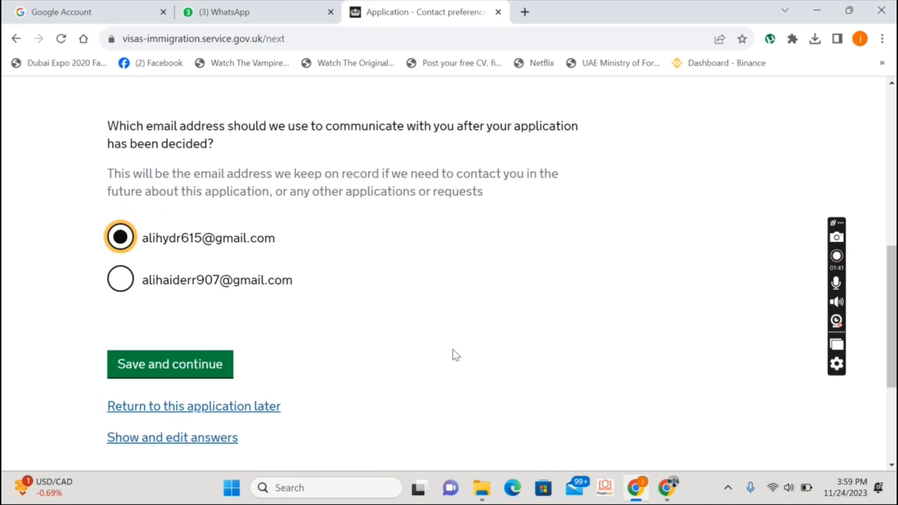
left_click(207, 369)
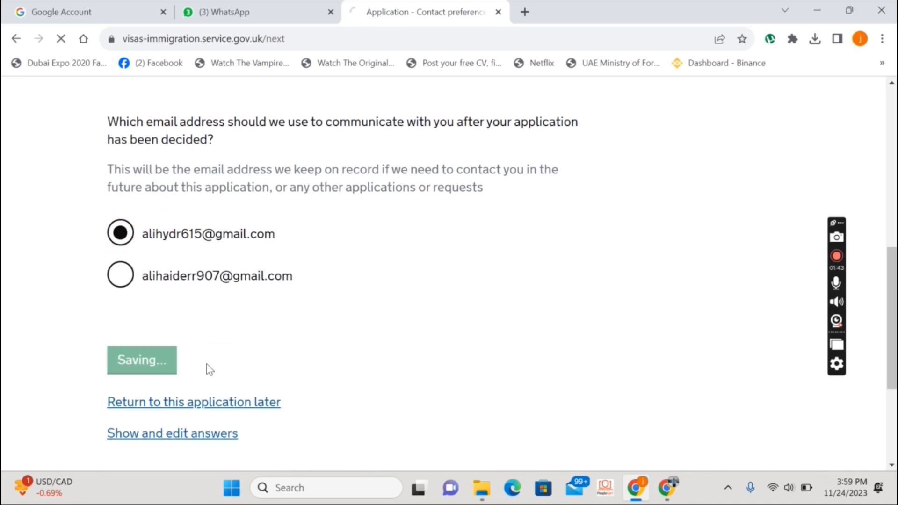
scroll(306, 309, "down", 1)
Enter your telephone number and save the telephone details.
scroll(307, 311, "down", 4)
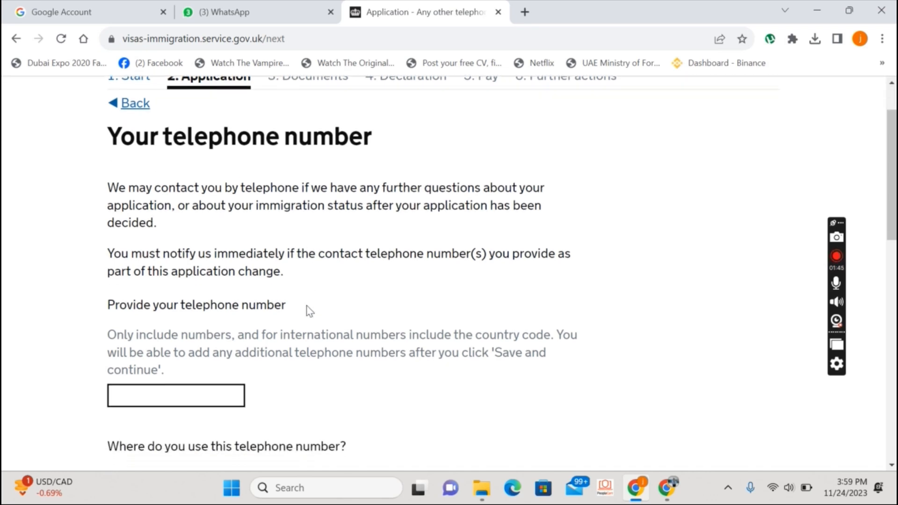
left_click(142, 243)
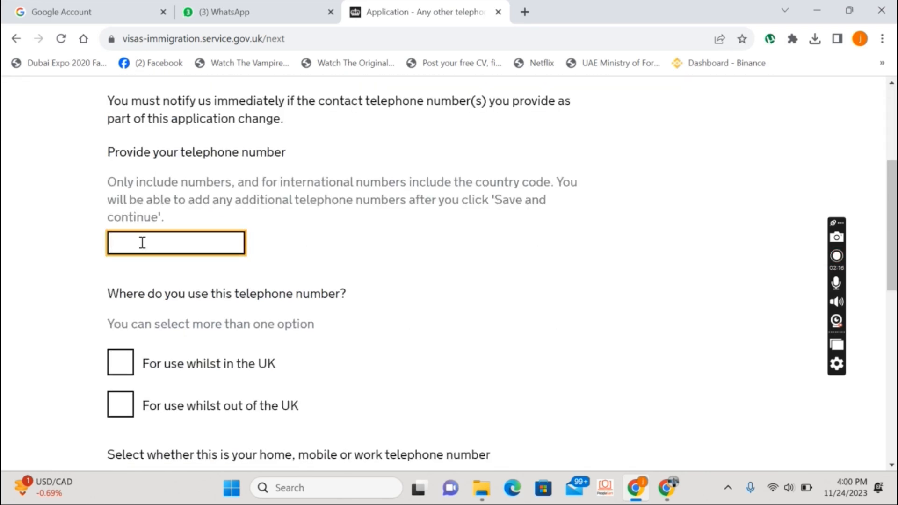
type("+923131")
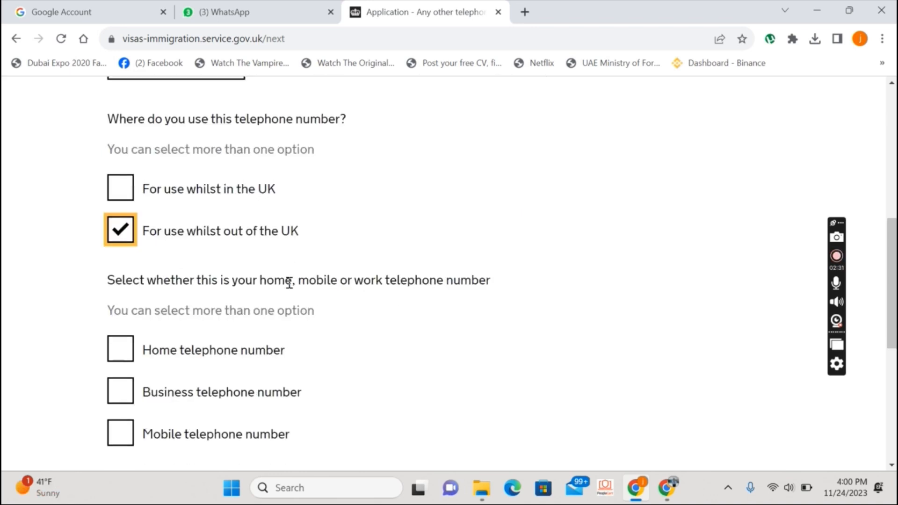
scroll(289, 282, "down", 2)
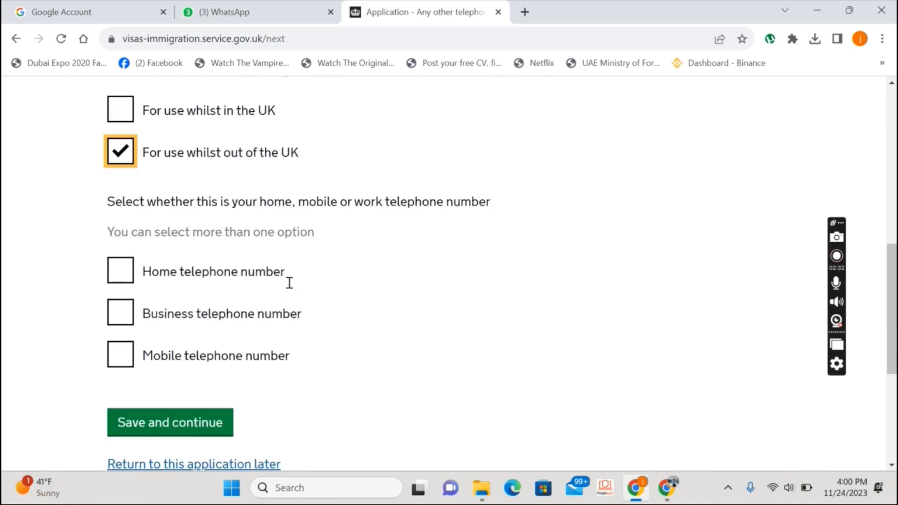
scroll(289, 283, "down", 1)
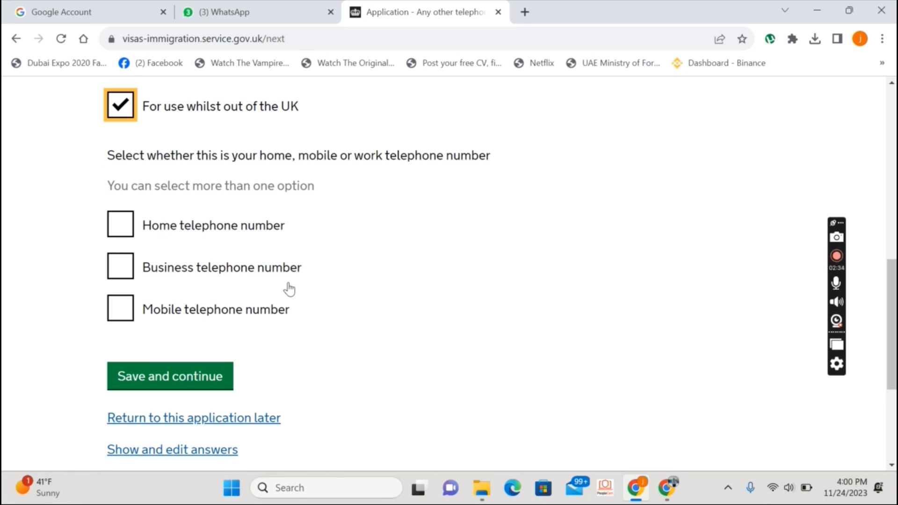
left_click(183, 380)
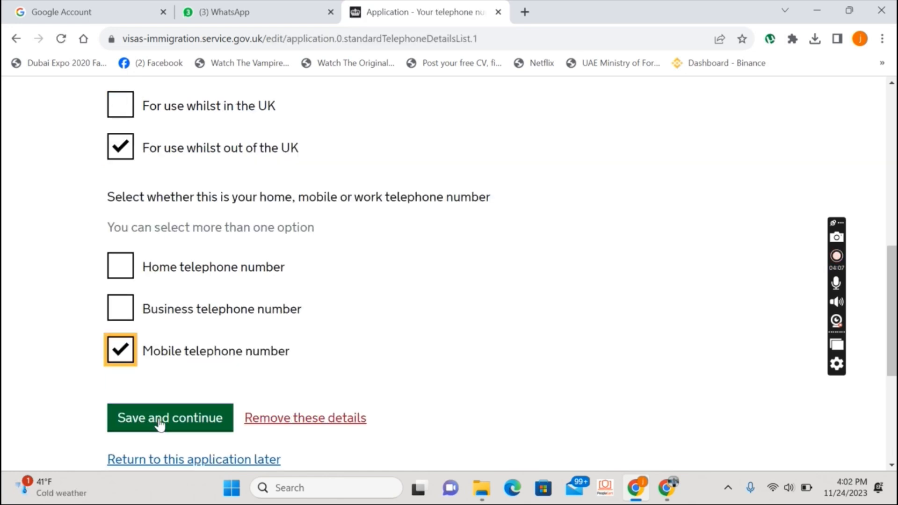
left_click(159, 419)
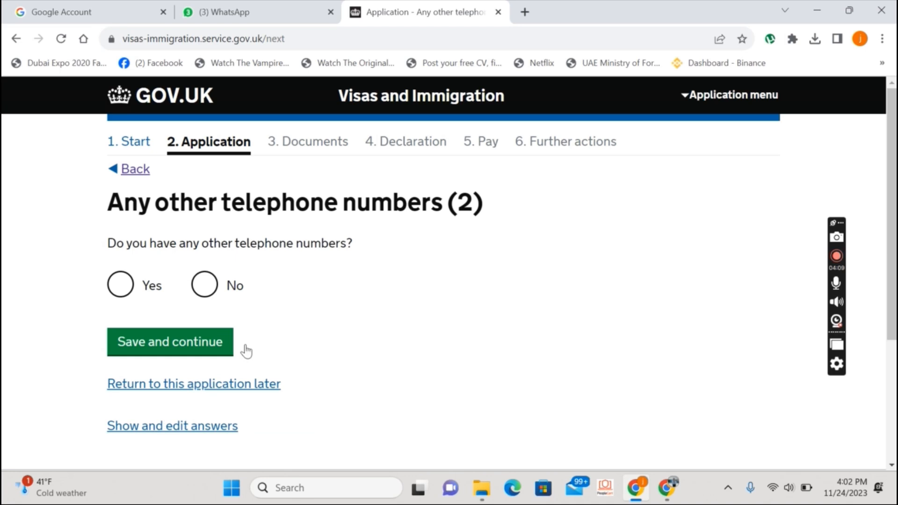
Answer No to having any other telephone numbers and save.
left_click(210, 291)
left_click(172, 355)
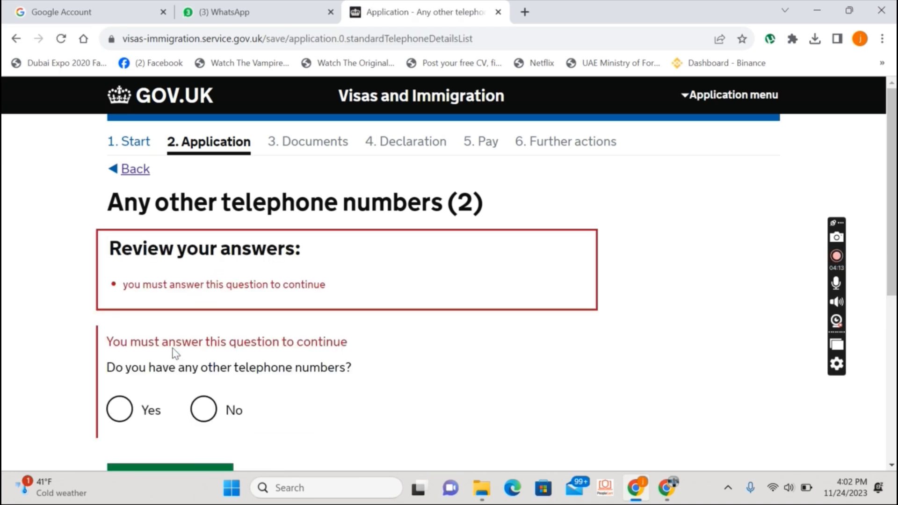
scroll(302, 325, "down", 6)
scroll(305, 326, "up", 3)
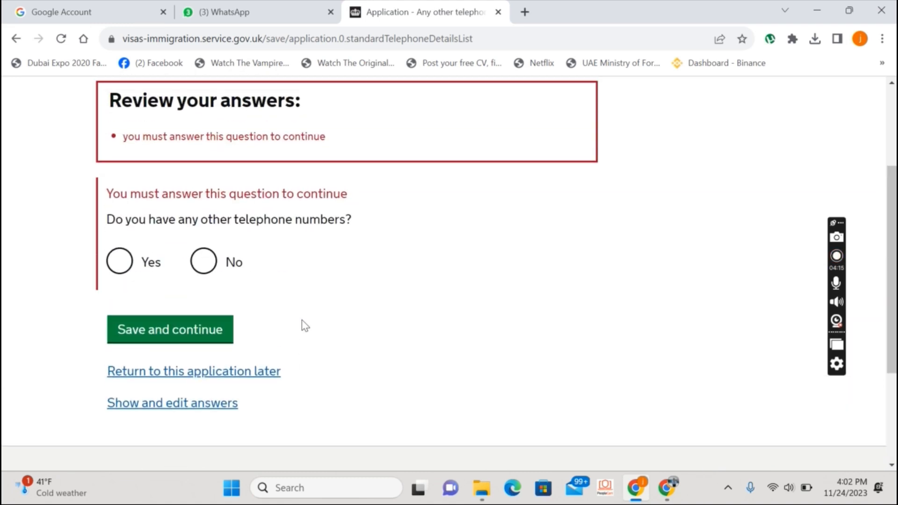
scroll(305, 326, "up", 1)
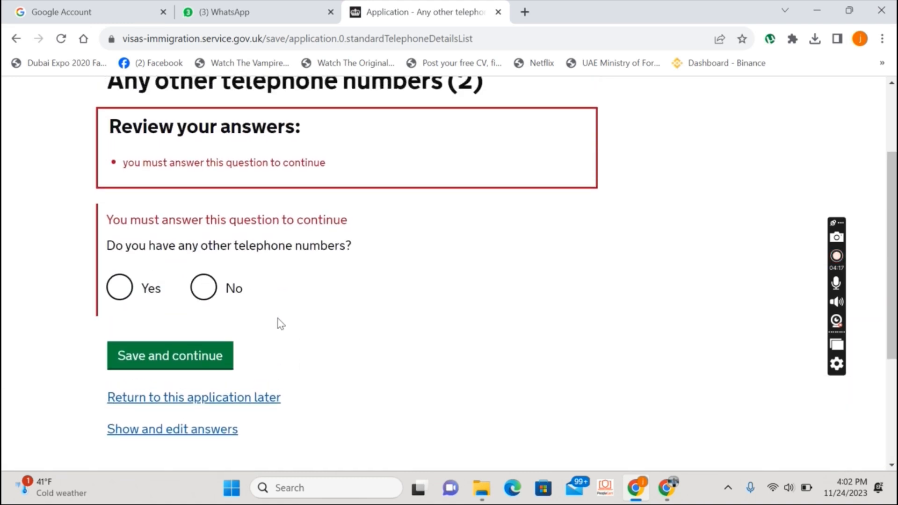
left_click(196, 280)
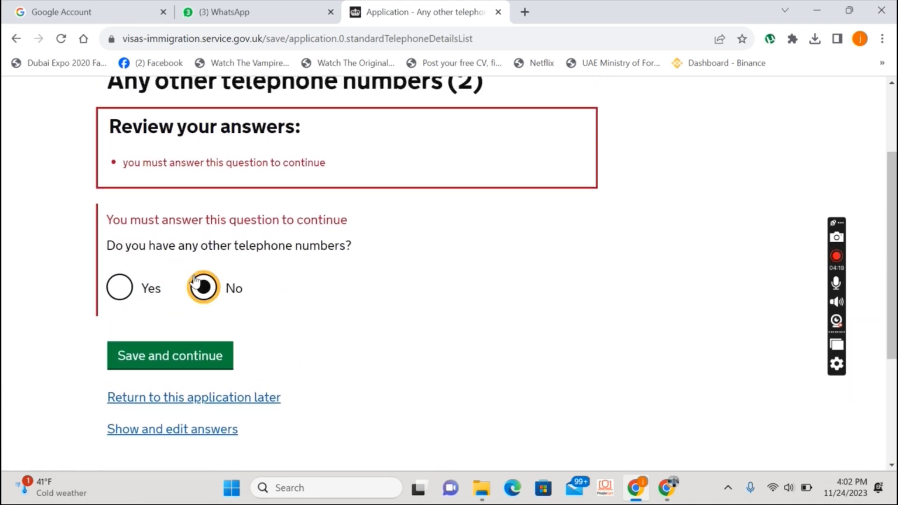
left_click(167, 363)
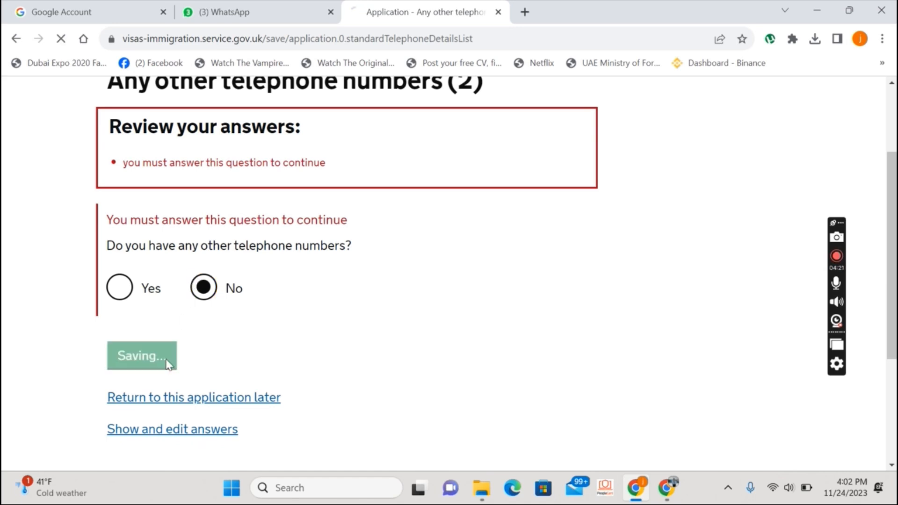
scroll(335, 357, "down", 1)
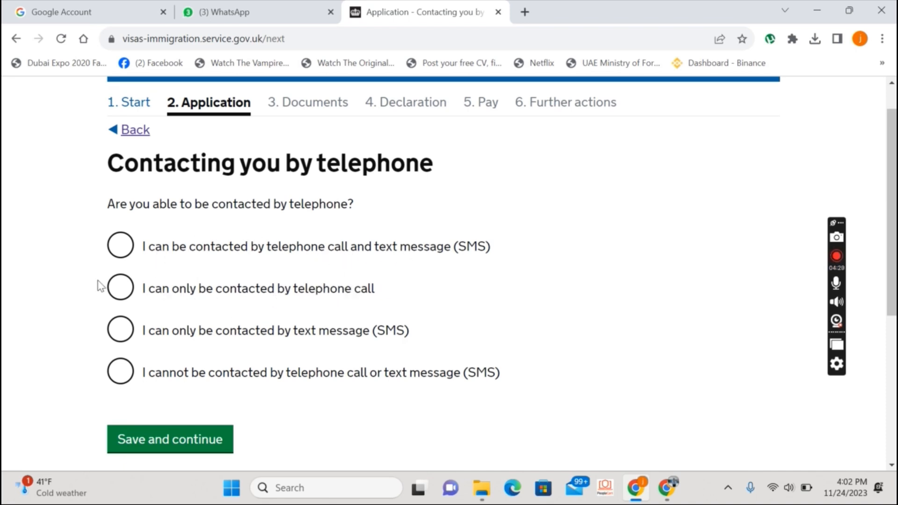
Choose contact by both telephone call and text message (SMS) and save.
left_click(127, 248)
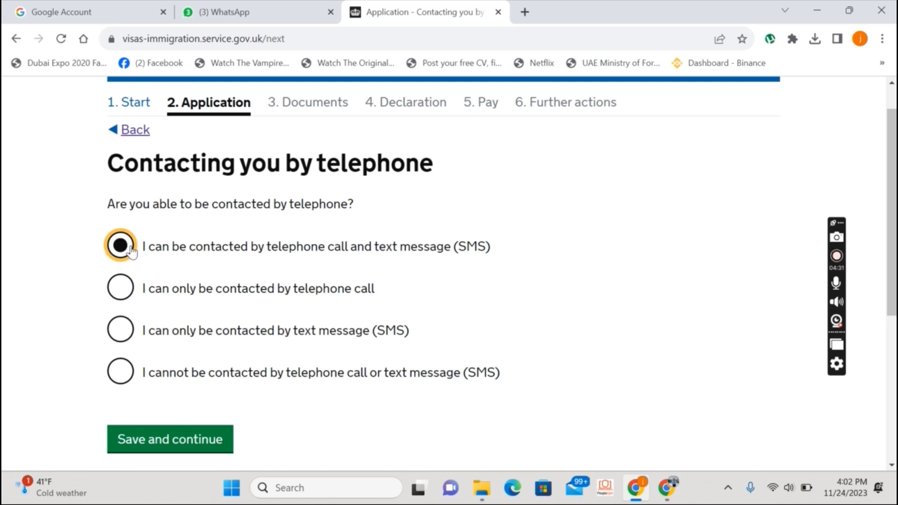
left_click(162, 436)
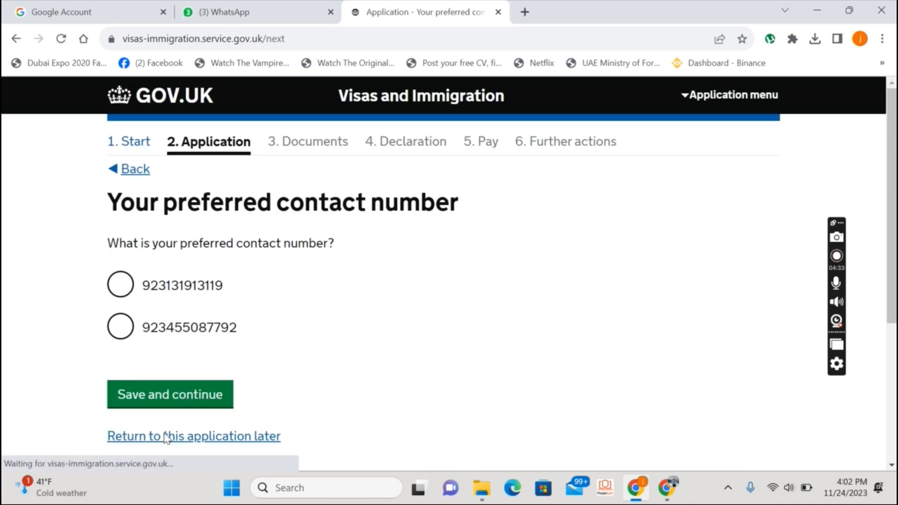
scroll(360, 351, "down", 1)
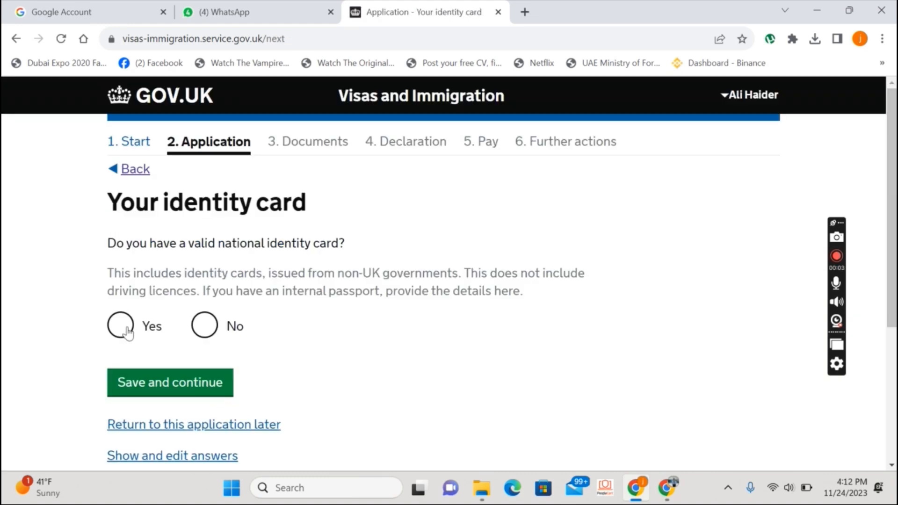
Declare a Nadra-issued national identity card, enter its number and dates, and save.
left_click(123, 332)
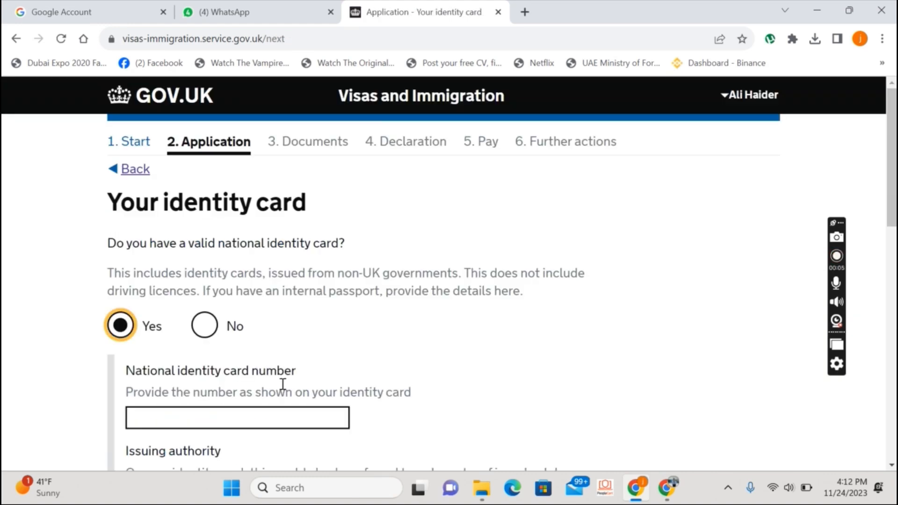
scroll(283, 383, "down", 2)
left_click(219, 286)
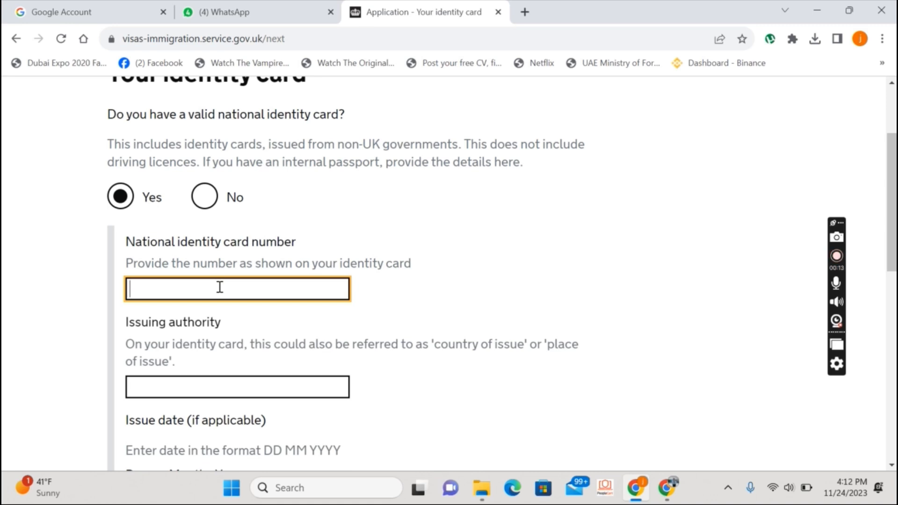
scroll(221, 256, "down", 1)
scroll(221, 256, "down", 3)
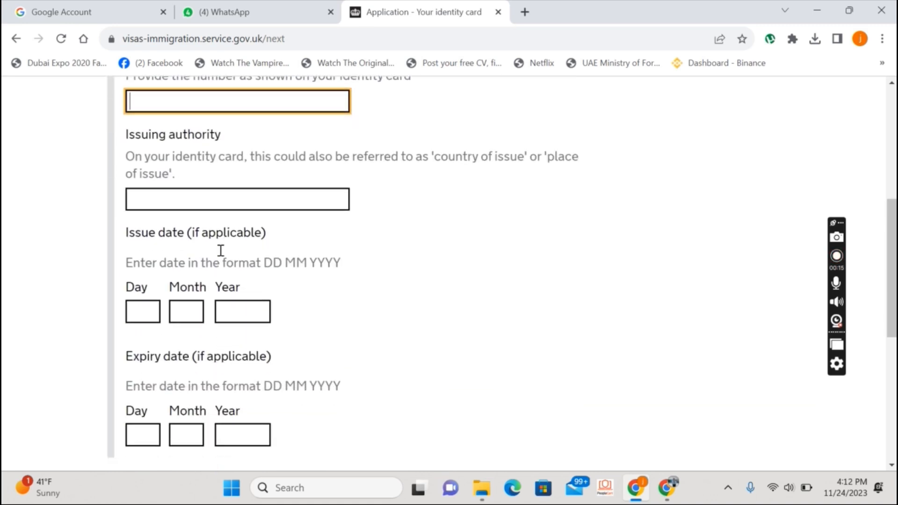
scroll(220, 251, "down", 2)
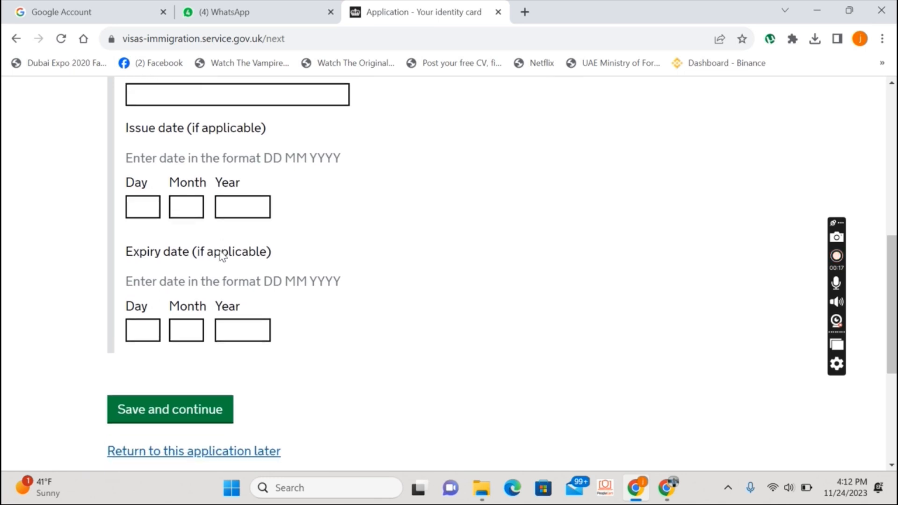
scroll(220, 251, "up", 8)
scroll(221, 251, "up", 1)
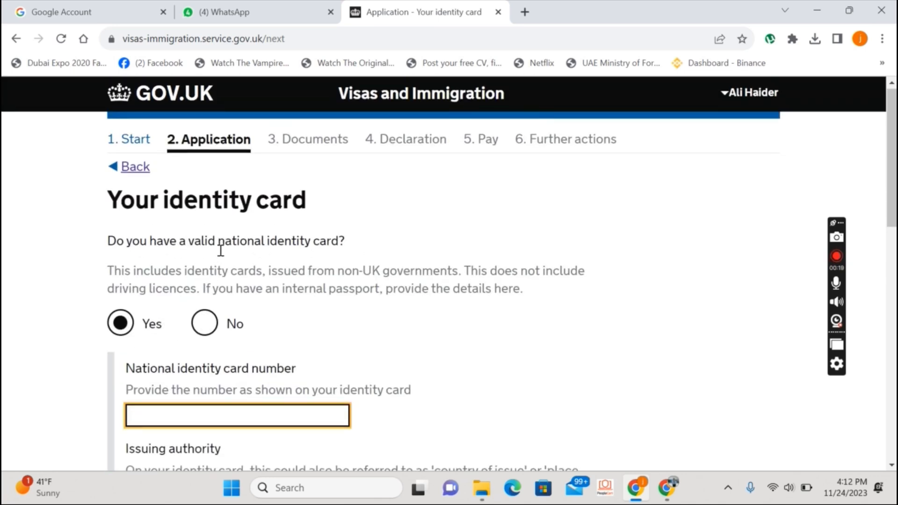
scroll(221, 251, "down", 2)
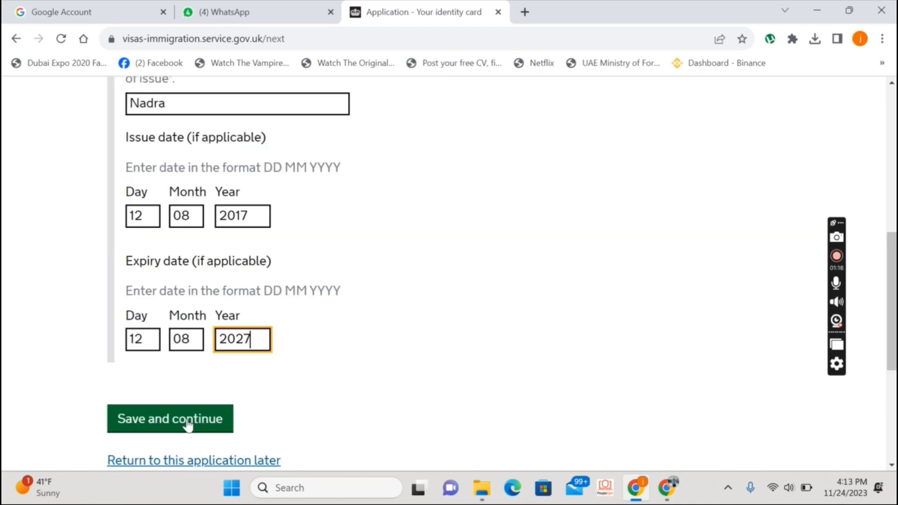
left_click(187, 425)
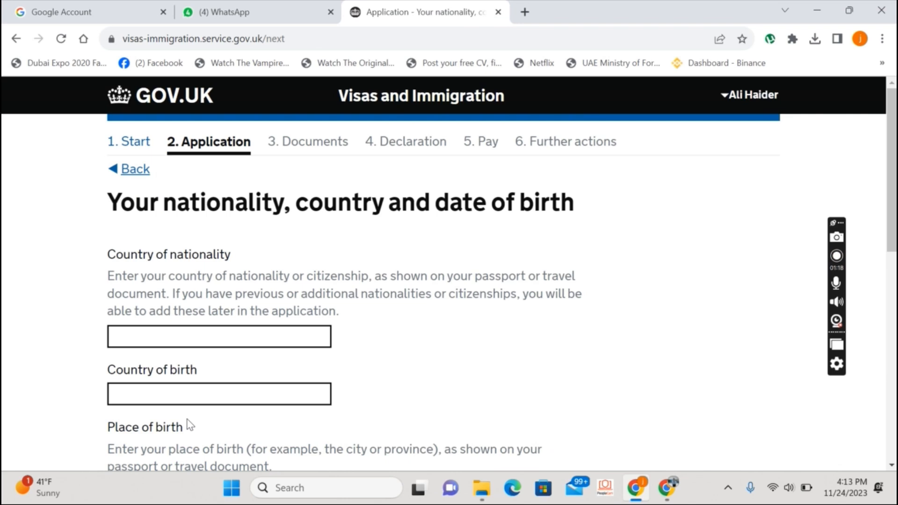
Set nationality and country of birth to Pakistan and place of birth to Rawalpindi.
scroll(355, 313, "down", 2)
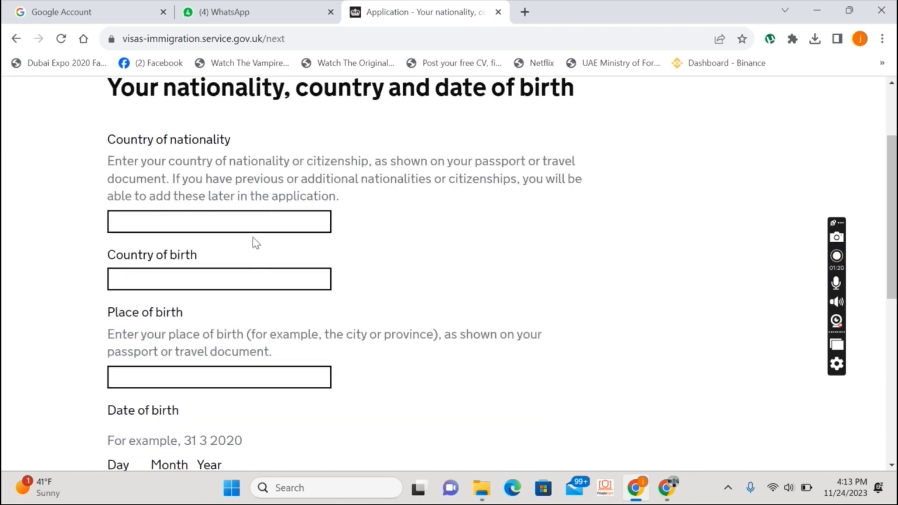
left_click(222, 222)
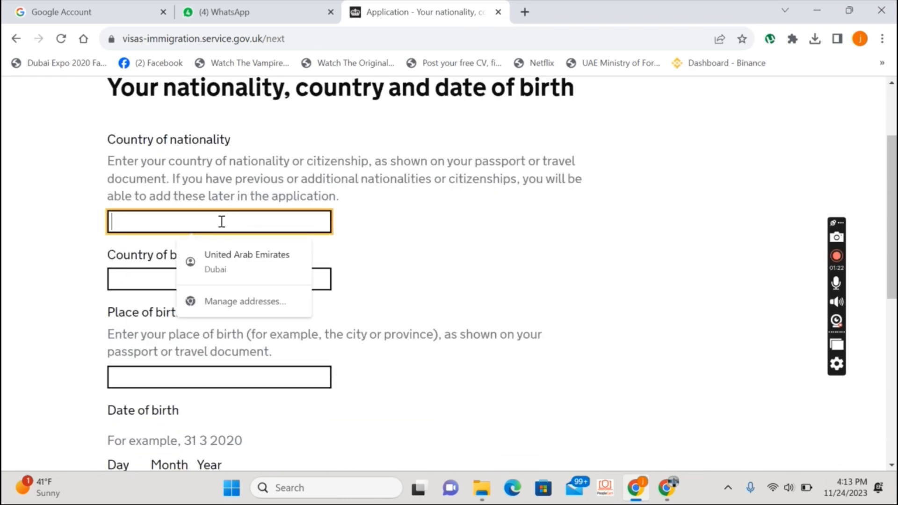
type("P")
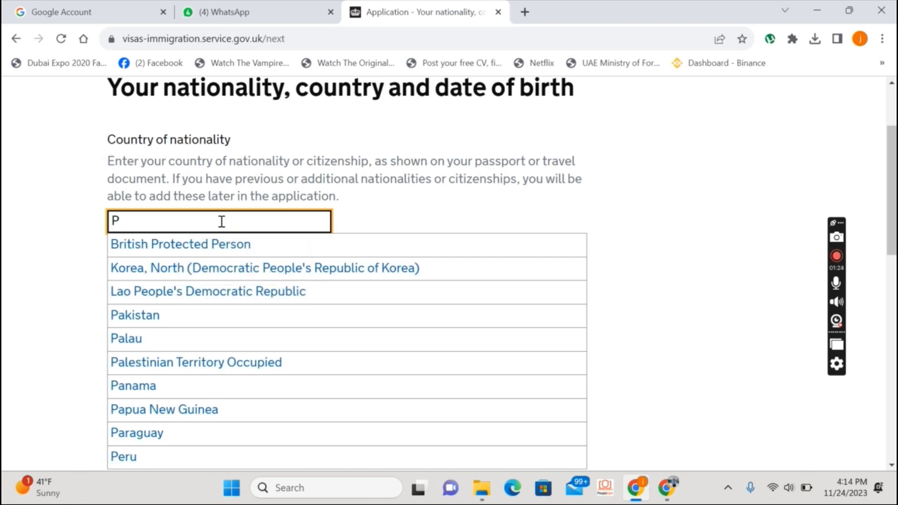
type("akis")
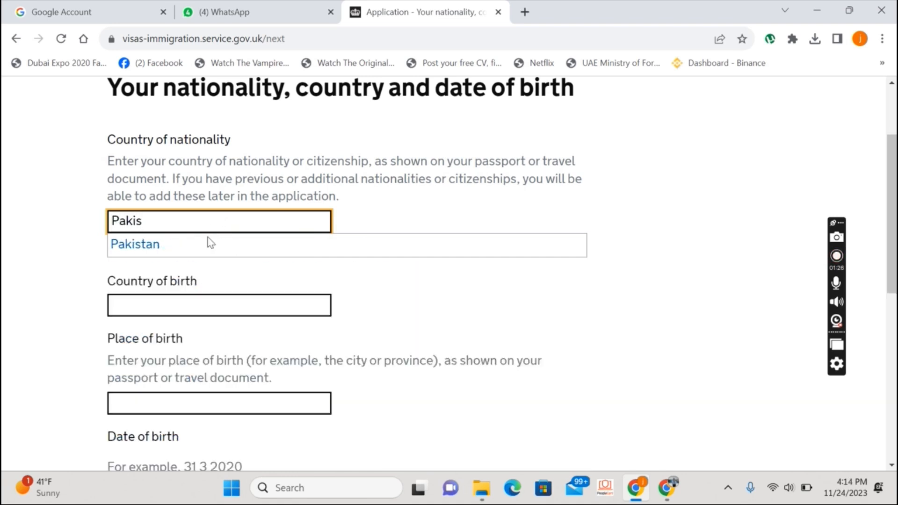
left_click(197, 249)
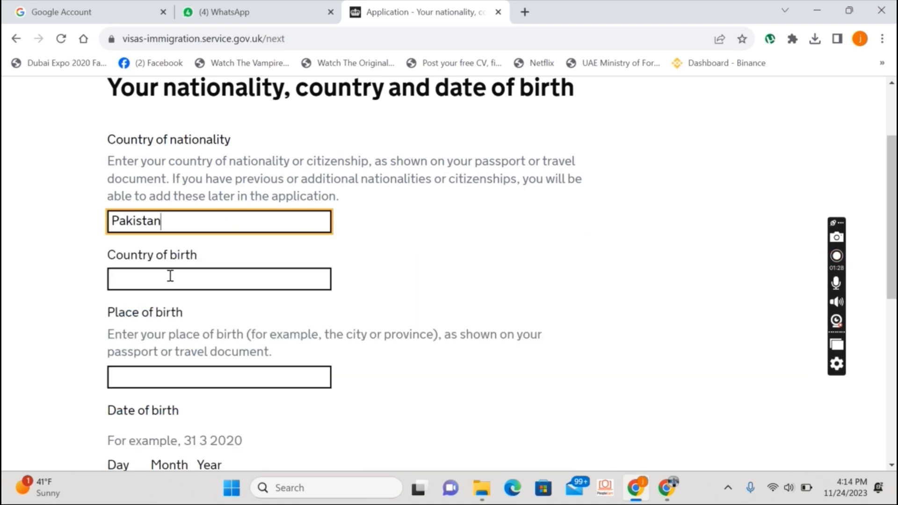
left_click(171, 276)
type("Pakistan")
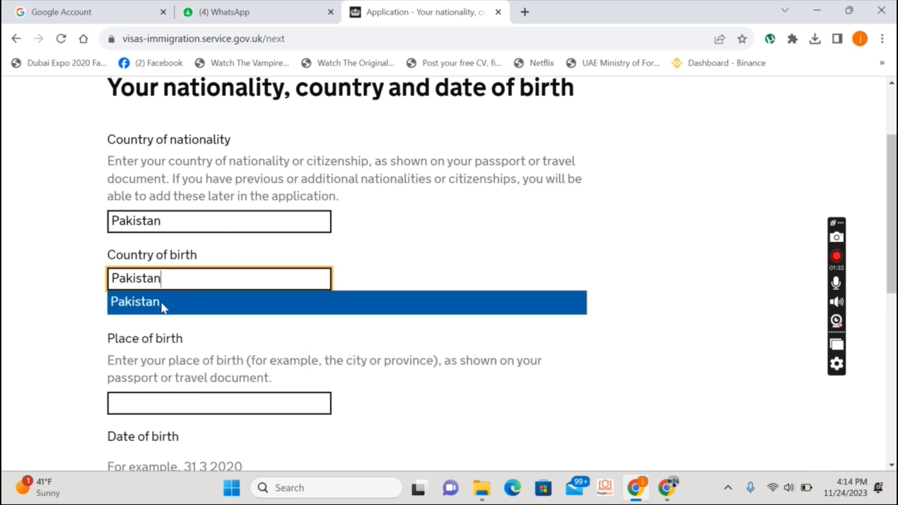
left_click(163, 305)
scroll(186, 313, "down", 2)
left_click(167, 305)
type("Rawalpindi")
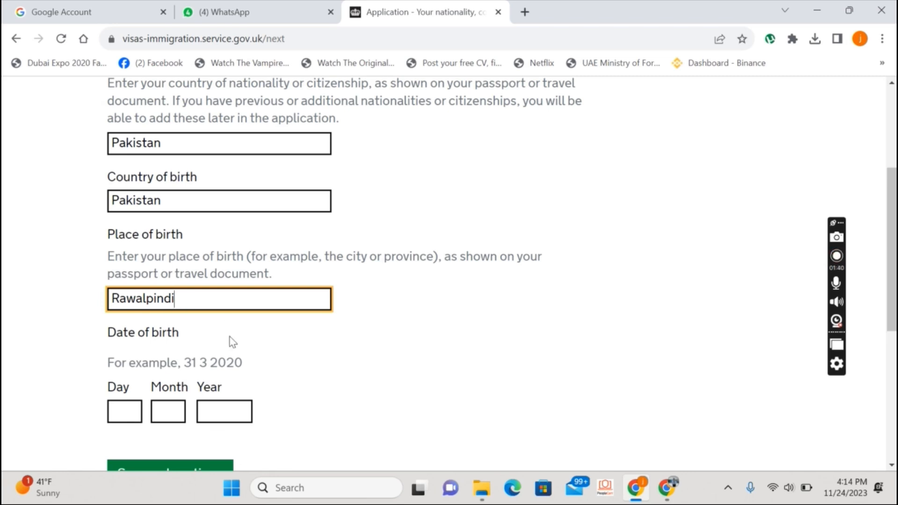
scroll(229, 337, "down", 3)
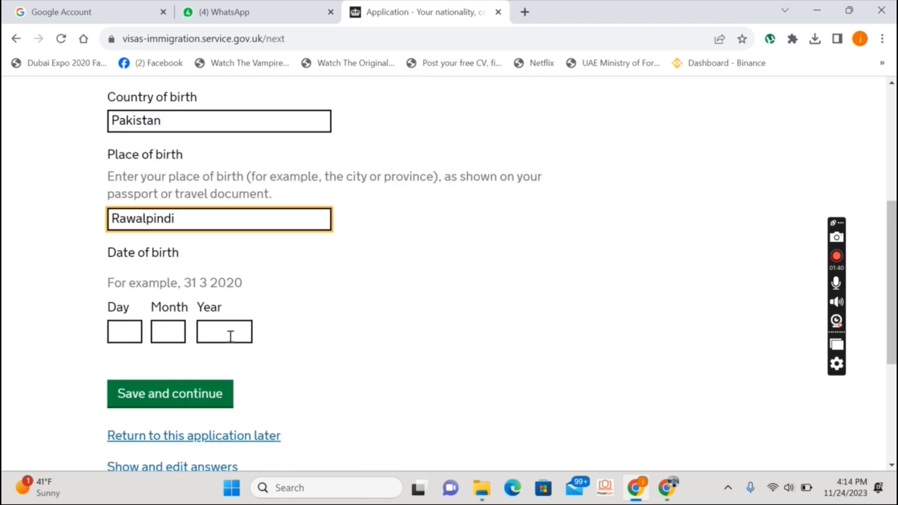
left_click(127, 271)
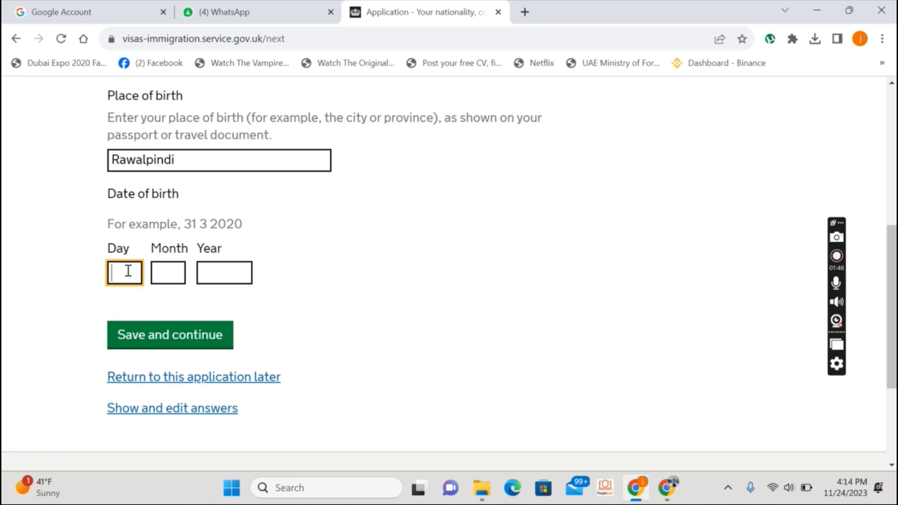
type("12")
left_click(179, 274)
type("03")
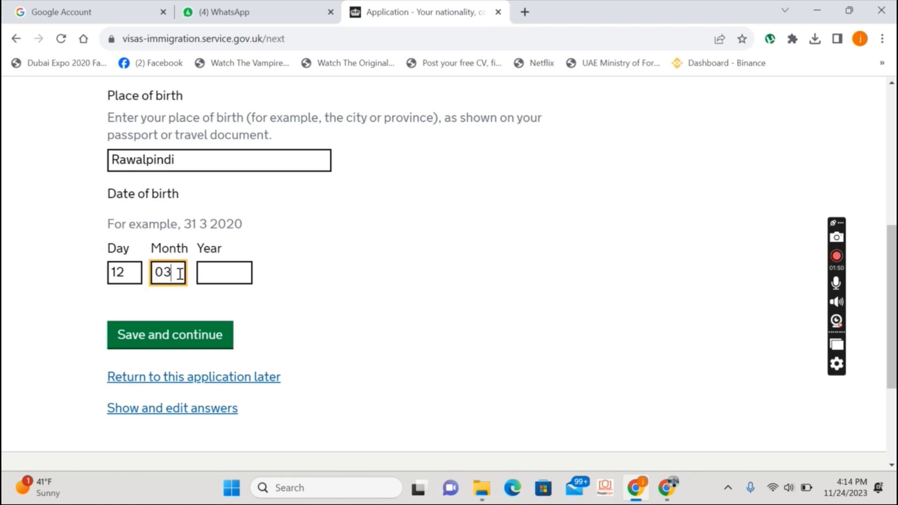
left_click(218, 271)
type("1999")
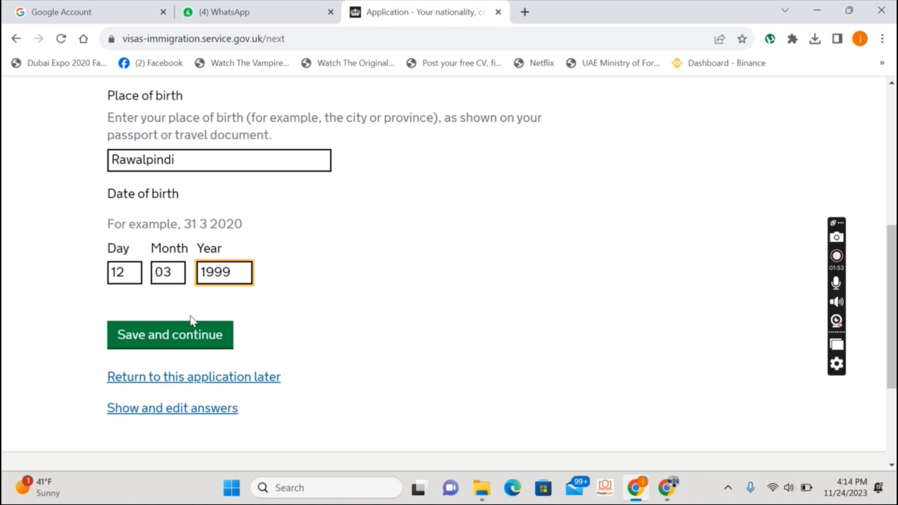
left_click(174, 341)
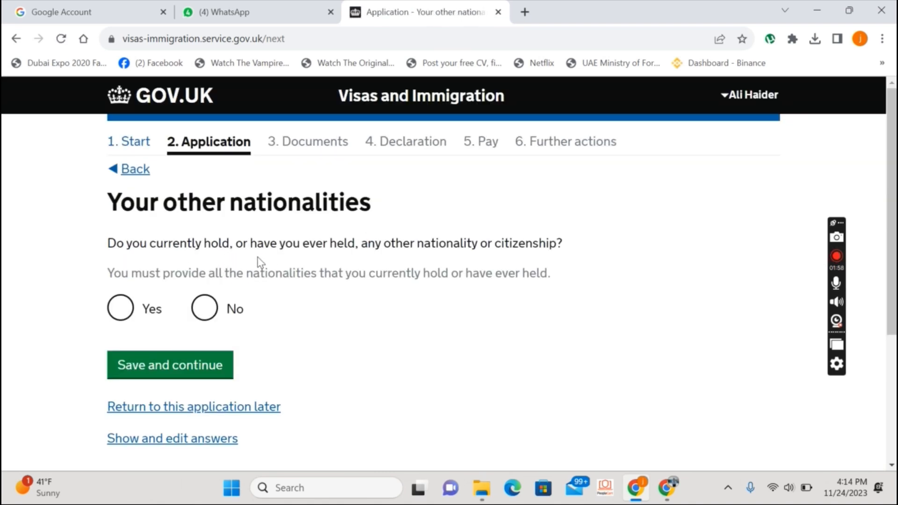
Answer No to holding any other nationality and continue.
left_click(204, 309)
scroll(310, 321, "down", 3)
scroll(311, 321, "up", 3)
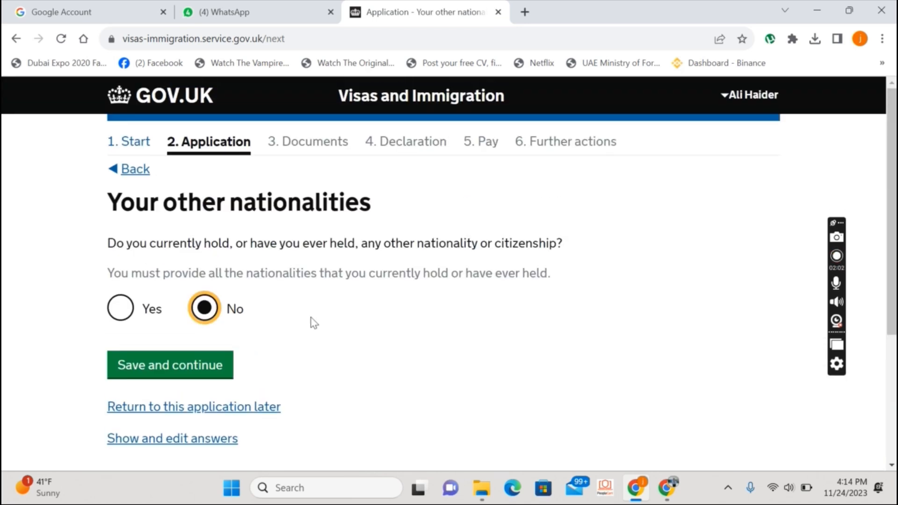
left_click(188, 372)
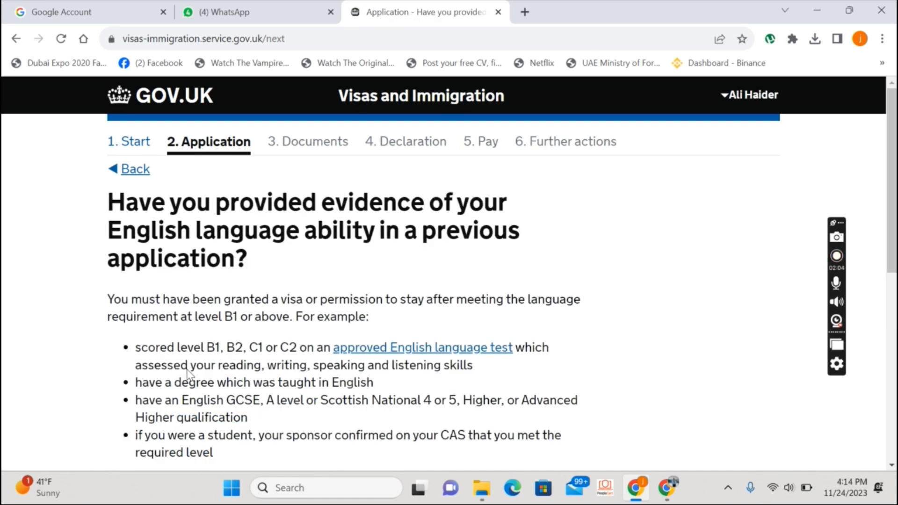
Answer No to having previous English language evidence and continue.
scroll(290, 297, "down", 2)
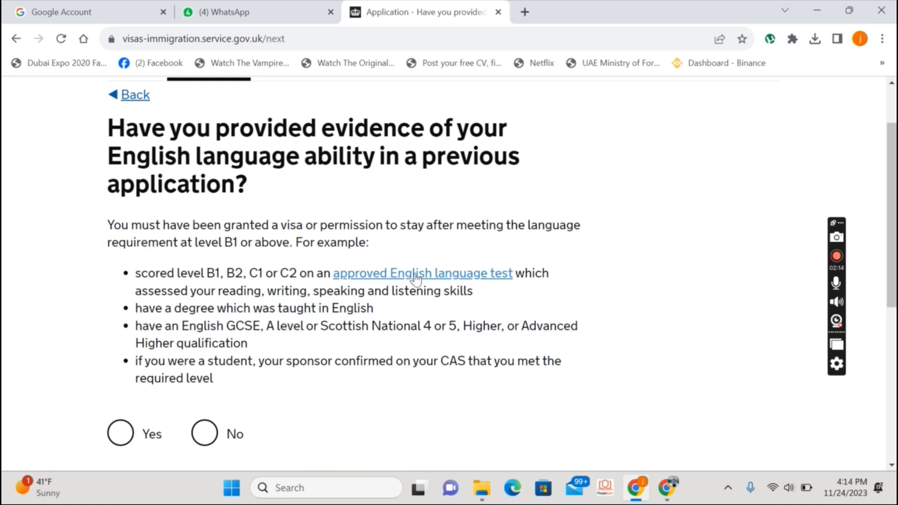
scroll(299, 315, "down", 1)
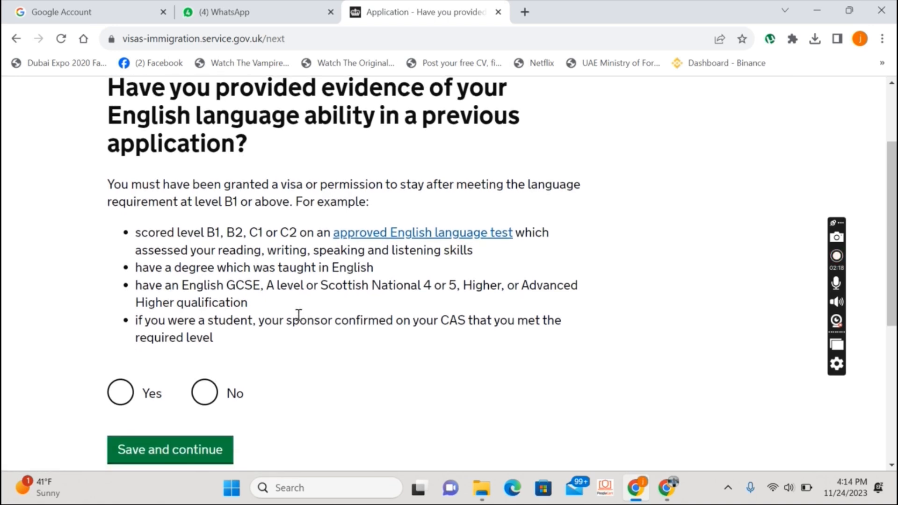
scroll(299, 316, "down", 1)
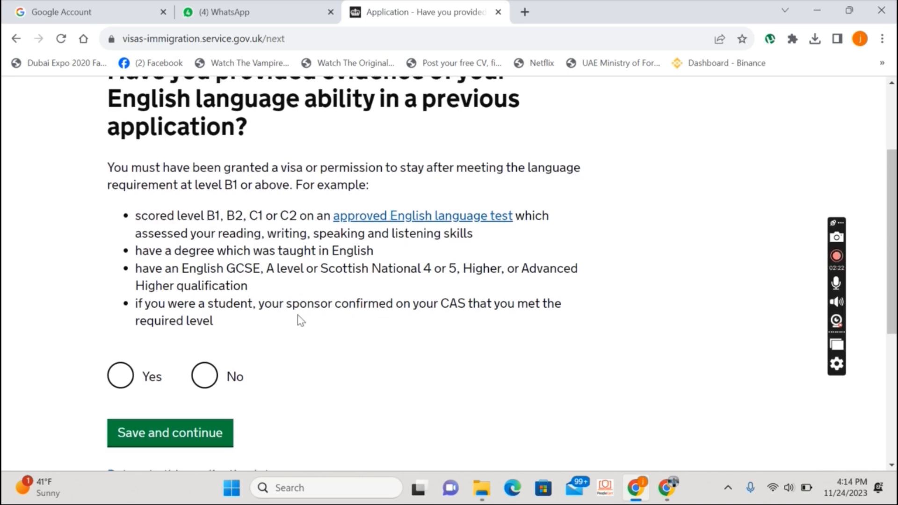
scroll(301, 321, "up", 1)
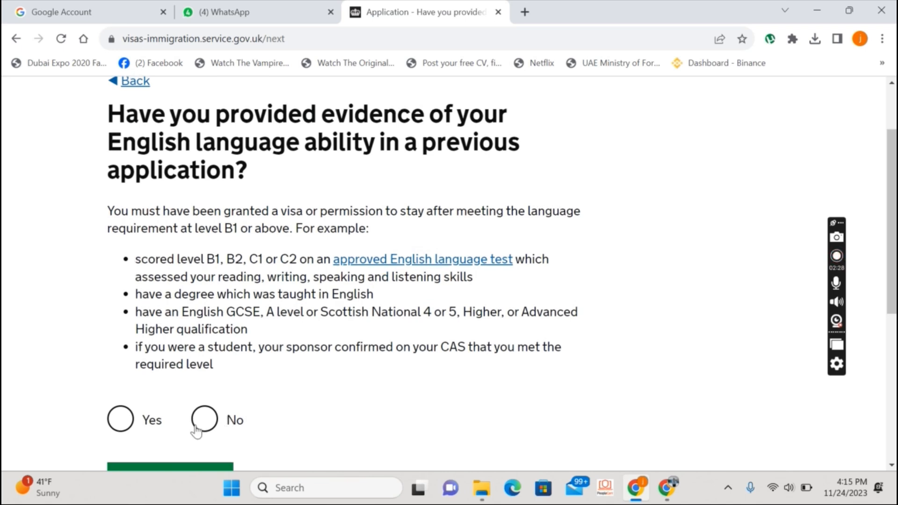
left_click(210, 411)
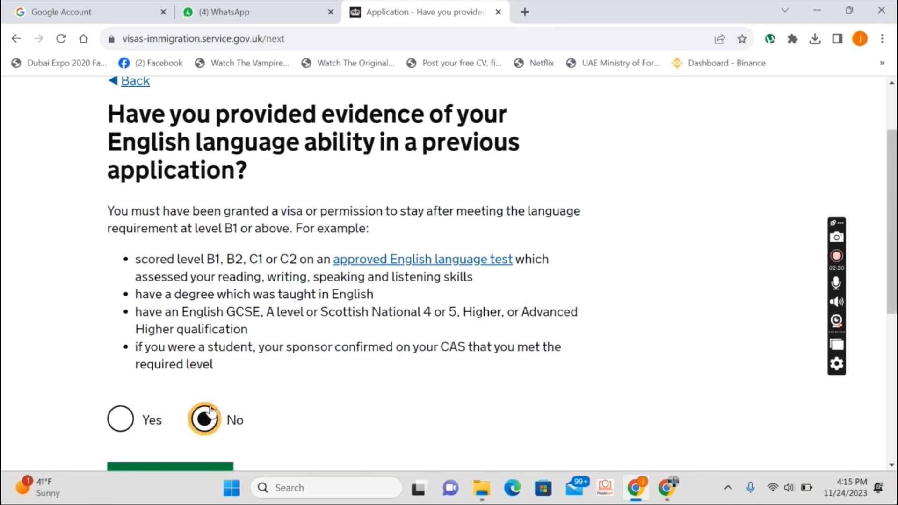
scroll(294, 383, "up", 1)
scroll(294, 385, "down", 2)
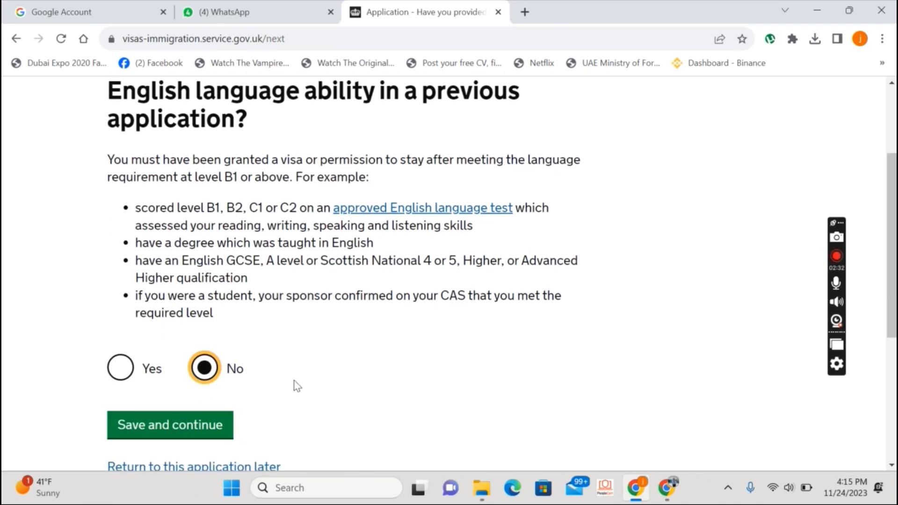
left_click(177, 431)
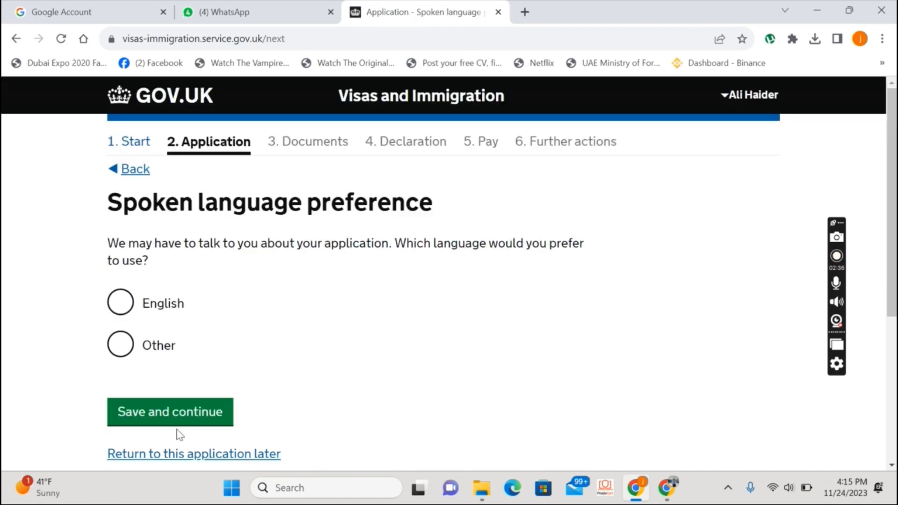
Choose English as the spoken language and answer No to a UK school qualification.
scroll(297, 324, "down", 1)
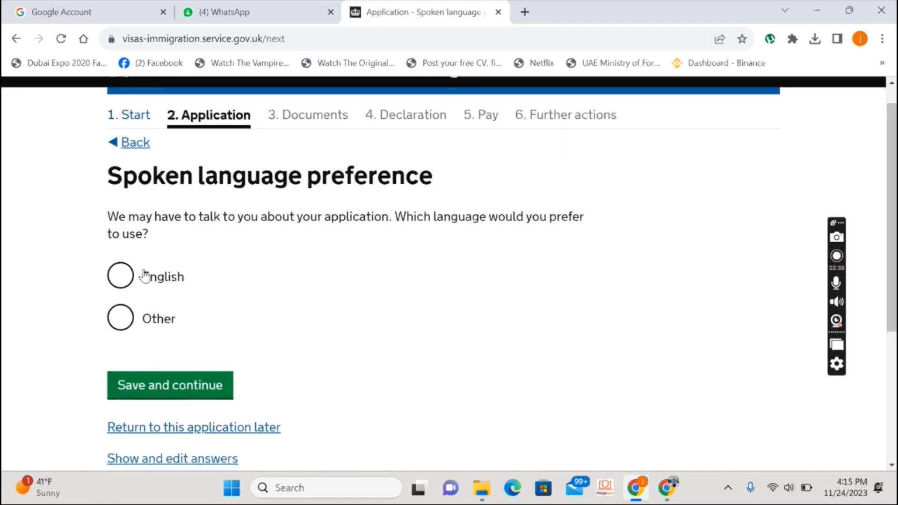
left_click(121, 280)
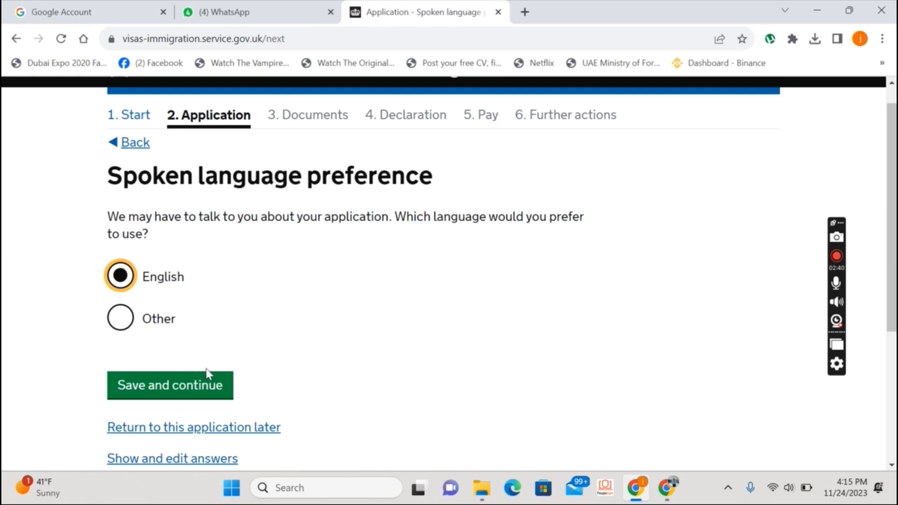
left_click(175, 396)
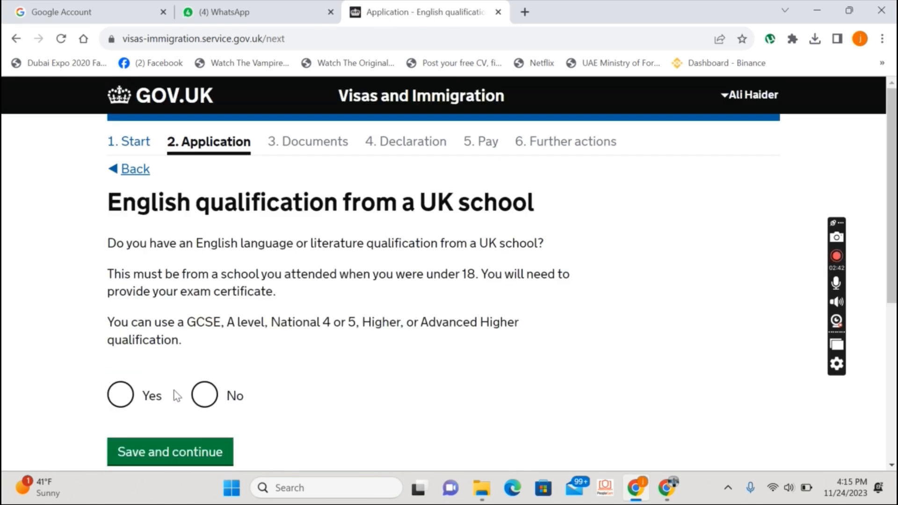
scroll(187, 395, "down", 2)
left_click(203, 338)
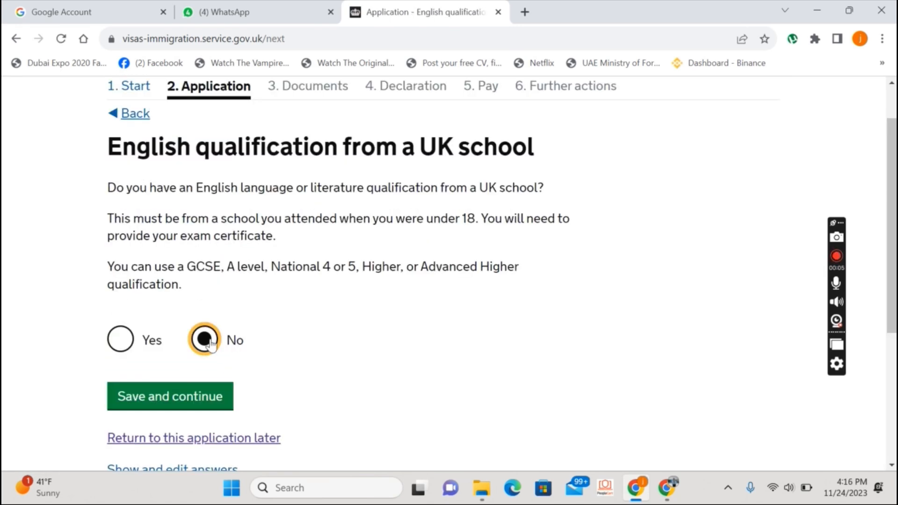
left_click(193, 407)
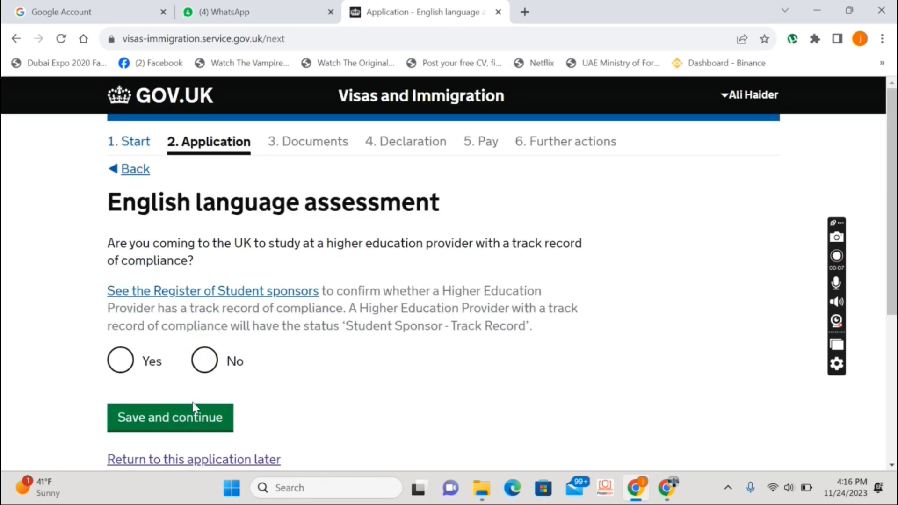
Confirm studying at a higher education provider with a track record.
scroll(345, 310, "down", 1)
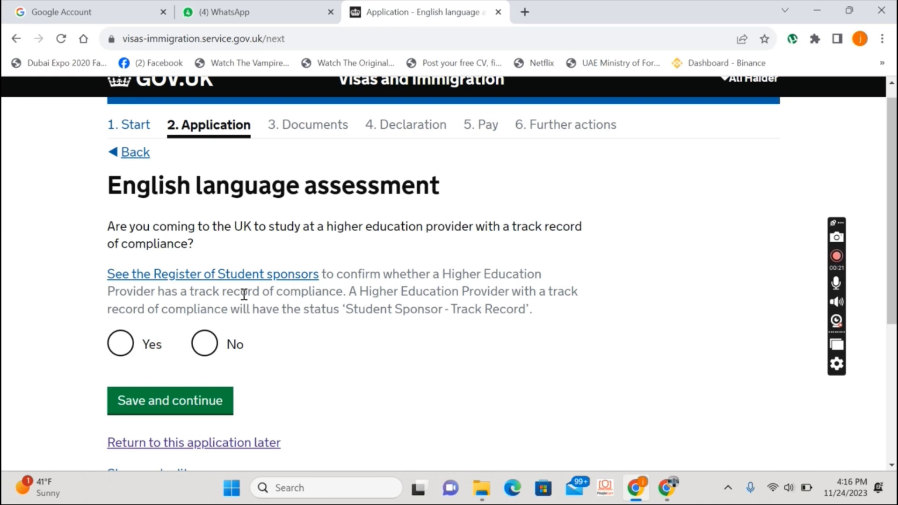
left_click(129, 347)
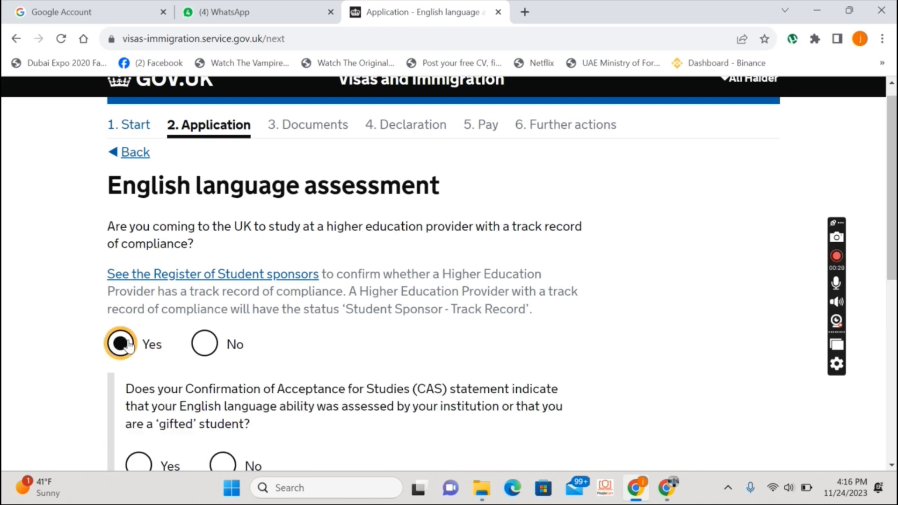
scroll(341, 381, "down", 3)
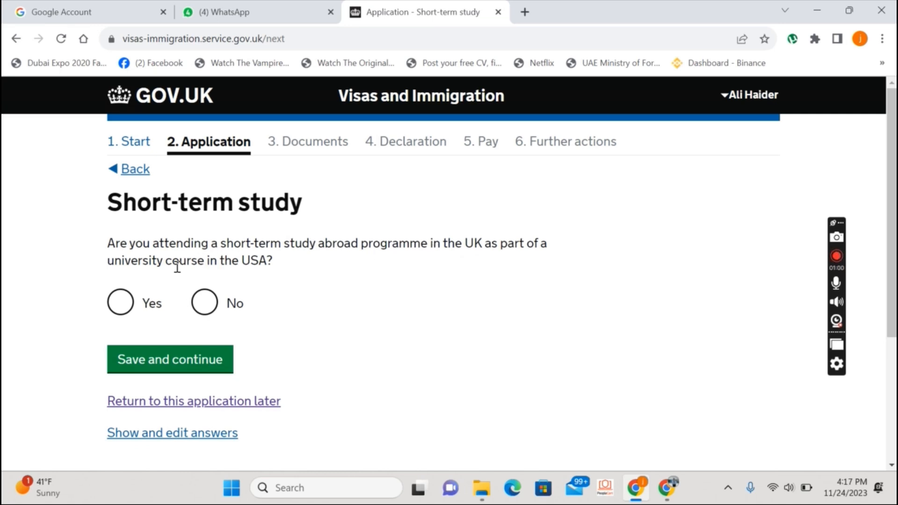
Answer No to short-term study and to an English-as-a-foreign-language course.
left_click(215, 303)
left_click(180, 365)
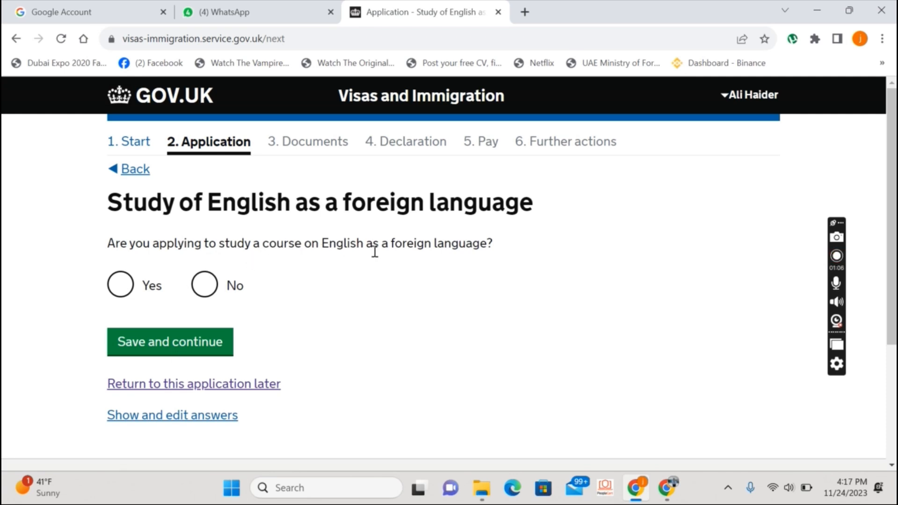
left_click(203, 285)
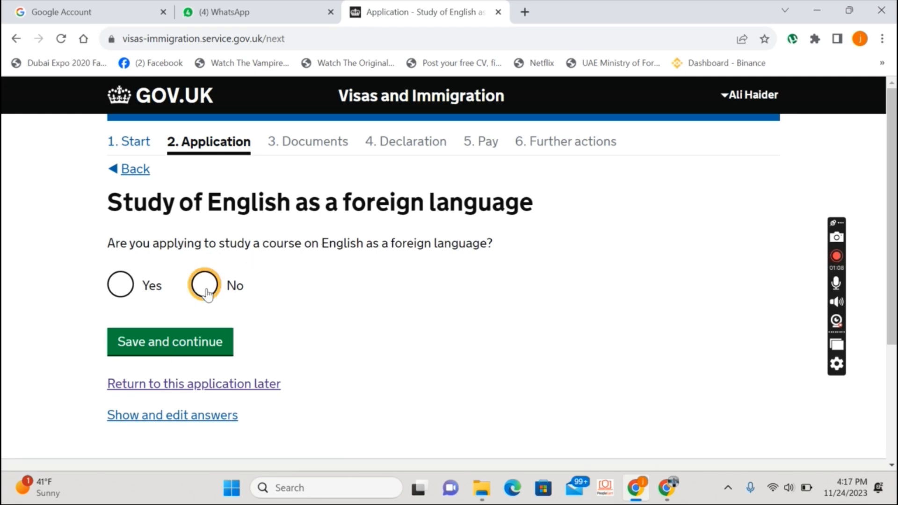
left_click(182, 355)
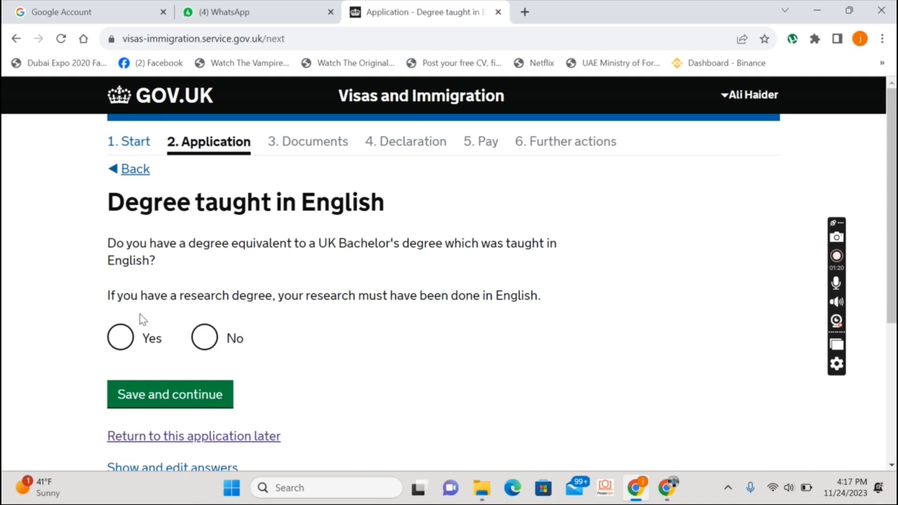
Confirm a degree taught in English, with Pakistan as its country, and save.
left_click(118, 337)
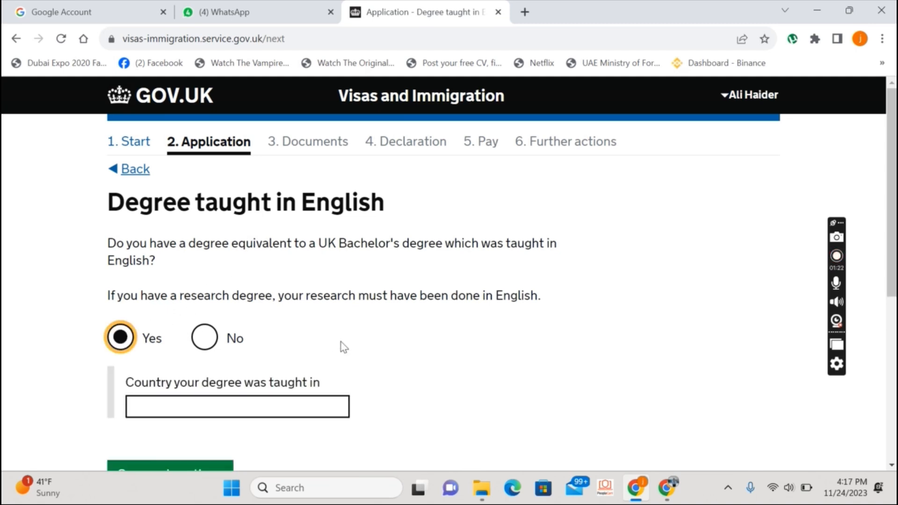
scroll(344, 347, "down", 1)
left_click(233, 363)
type("pakis")
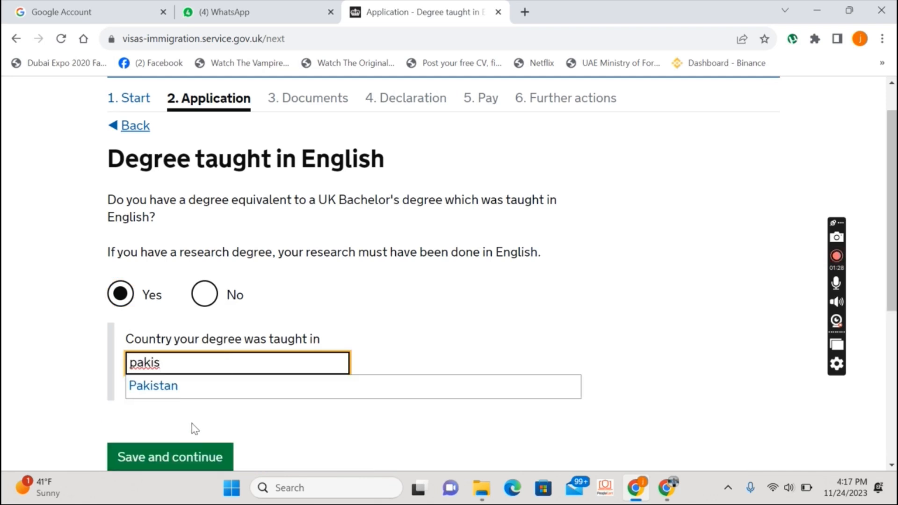
left_click(193, 386)
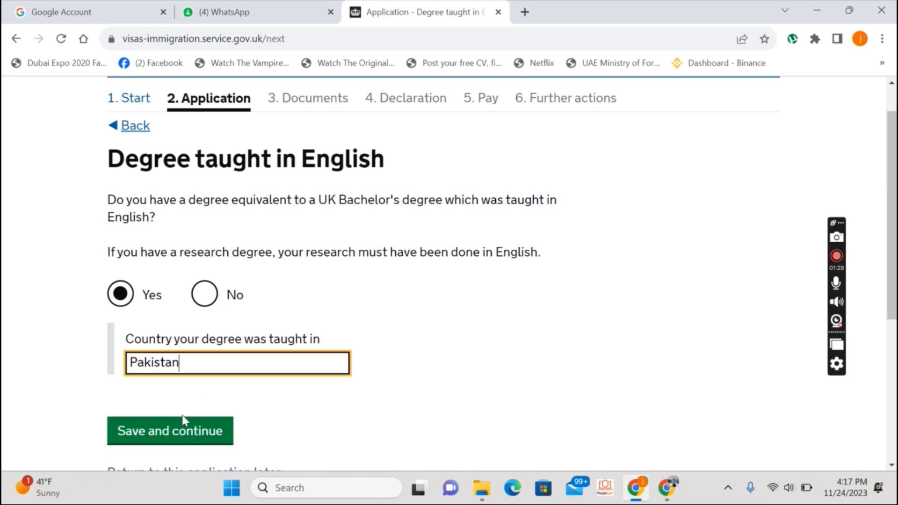
left_click(192, 437)
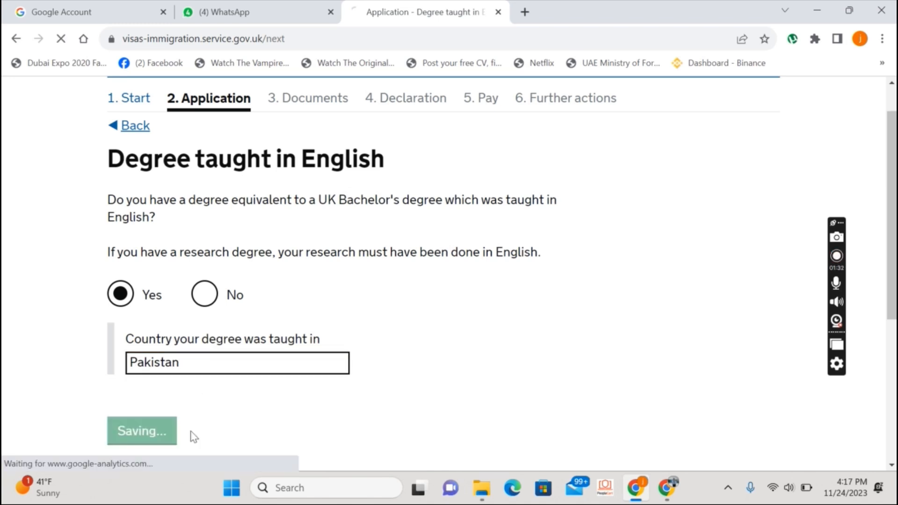
Choose Degree certificate as the proof of the English-taught degree and save.
scroll(295, 356, "down", 1)
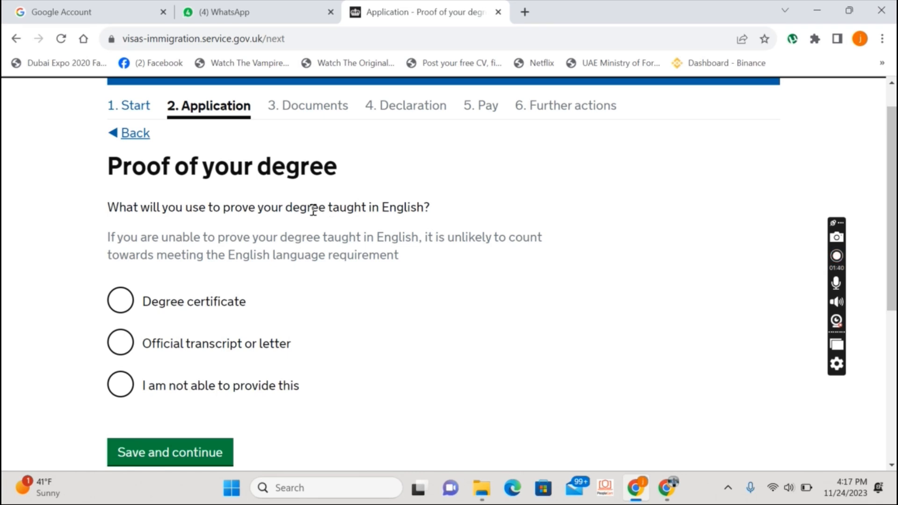
left_click(120, 309)
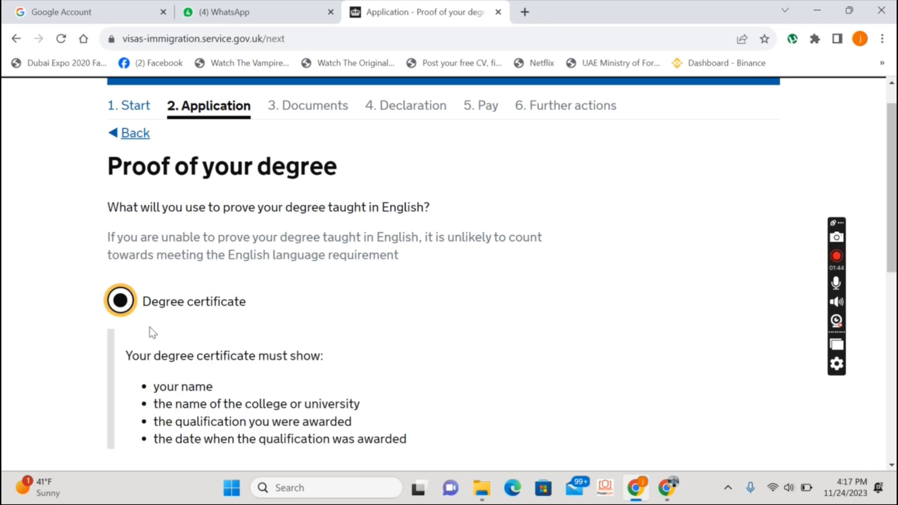
scroll(244, 311, "down", 3)
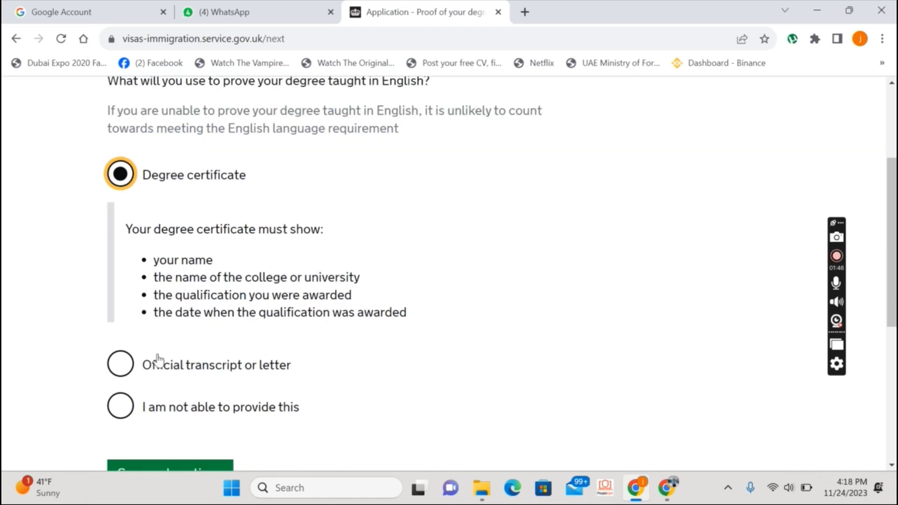
left_click(126, 368)
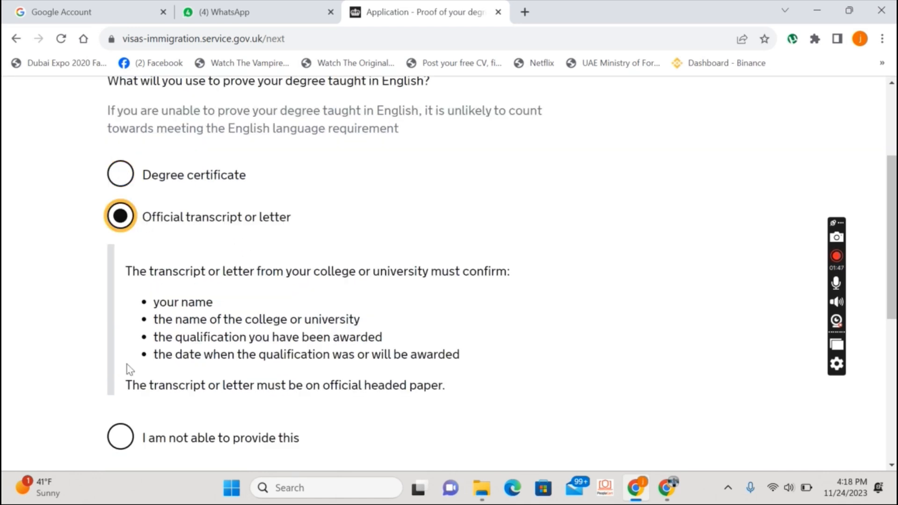
left_click(123, 175)
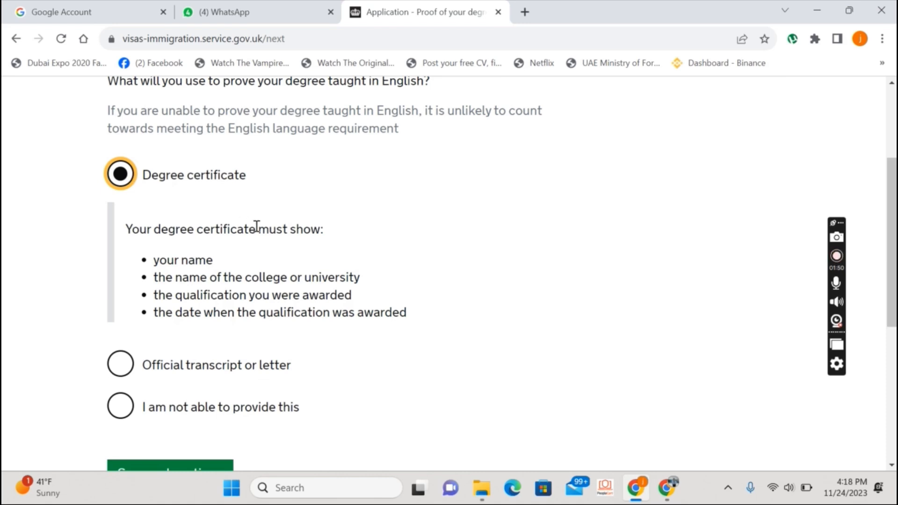
scroll(256, 226, "down", 1)
left_click(180, 433)
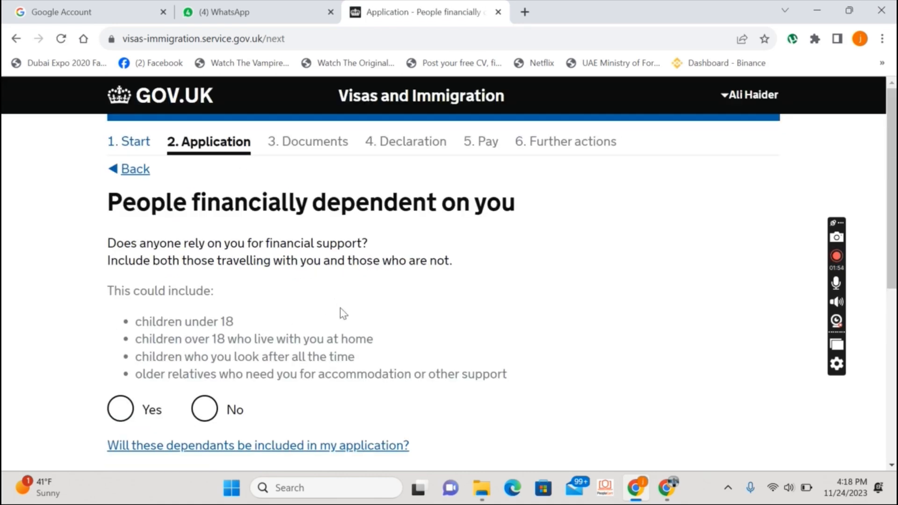
Answer No to having people financially dependent on you and continue.
scroll(343, 314, "down", 1)
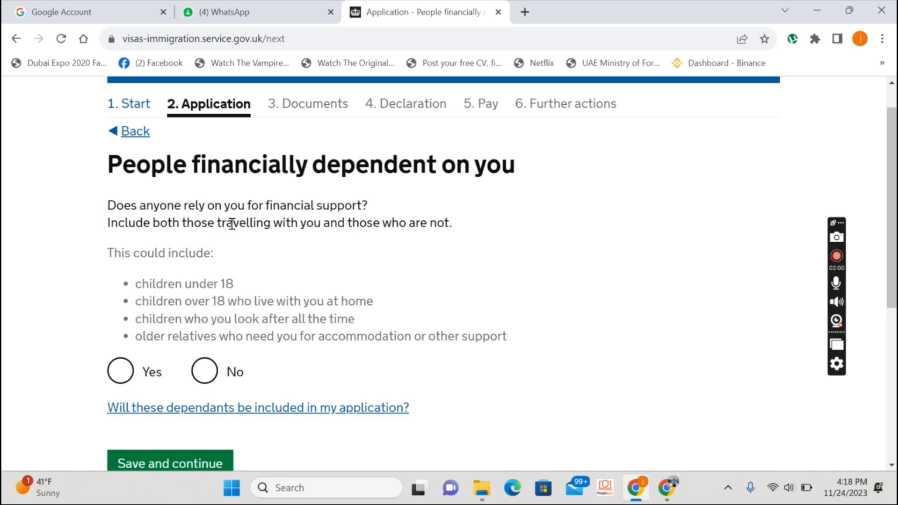
left_click(205, 372)
scroll(283, 363, "down", 2)
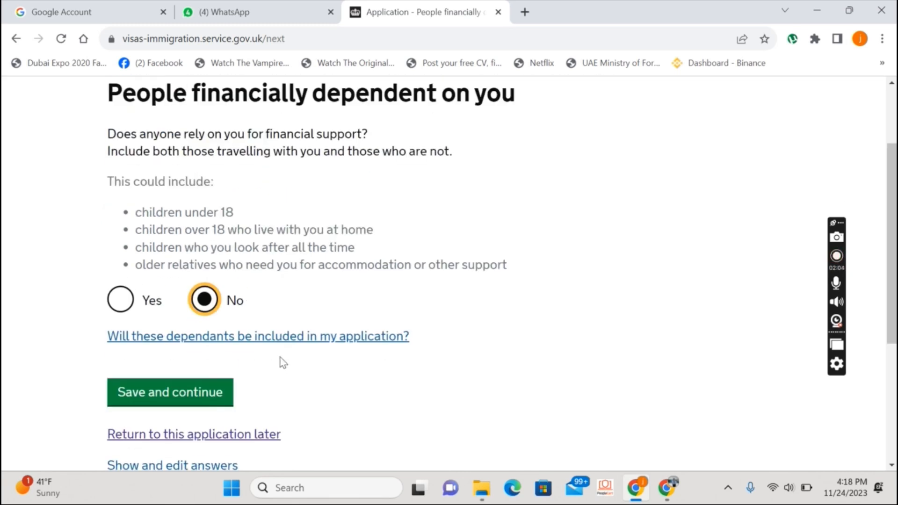
left_click(196, 395)
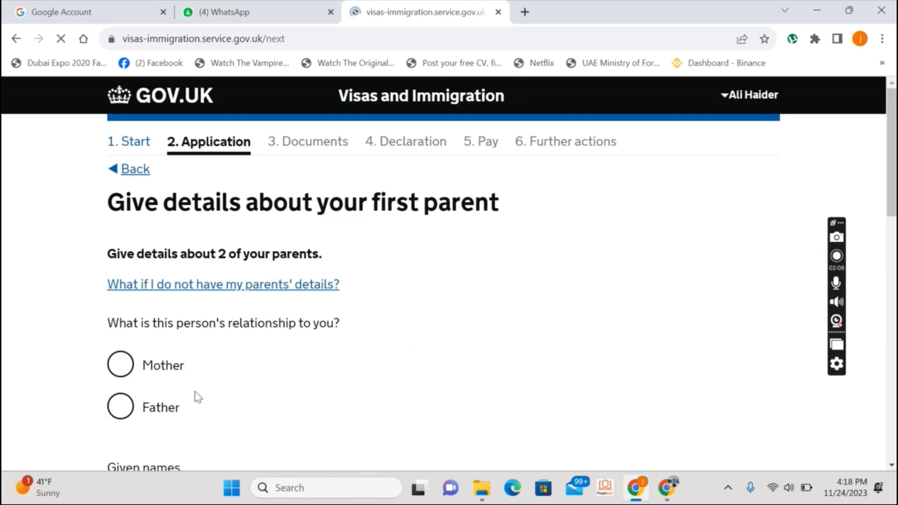
Select Mother as the first parent's relationship and review the parent details form.
scroll(297, 372, "down", 1)
scroll(300, 375, "down", 1)
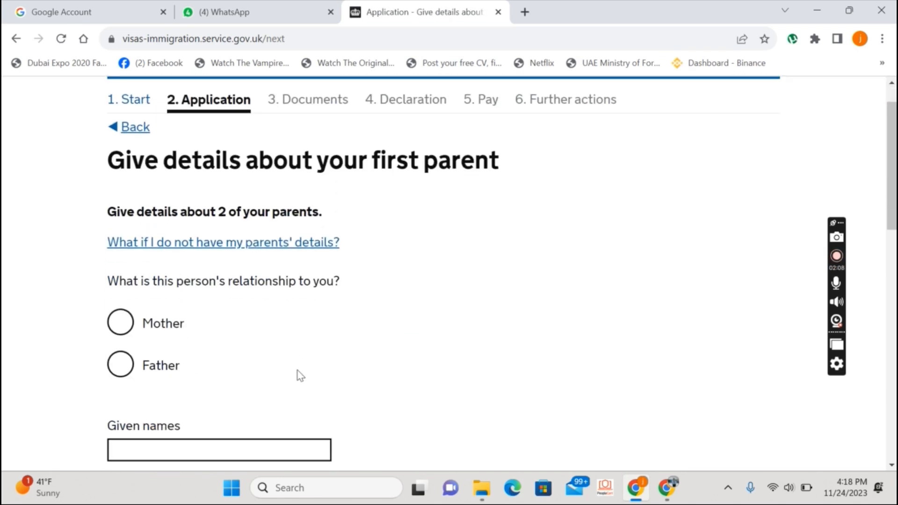
scroll(298, 371, "down", 1)
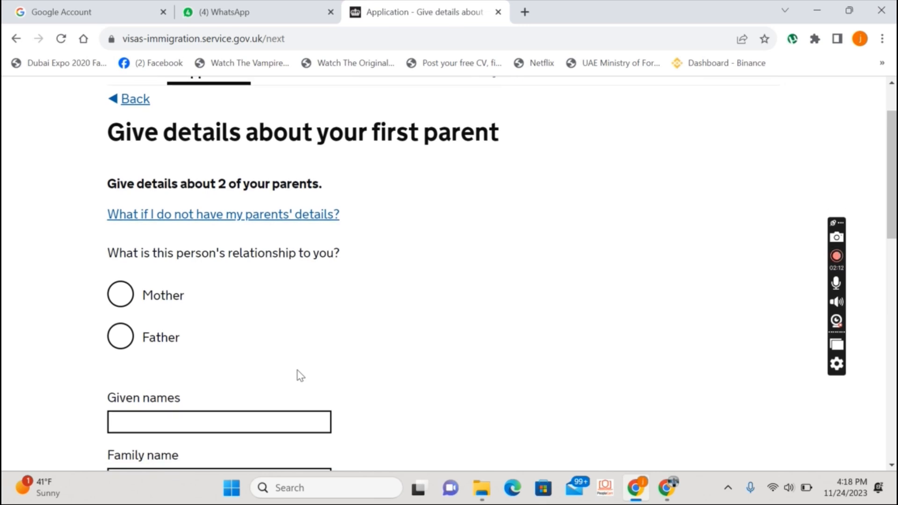
scroll(292, 319, "down", 1)
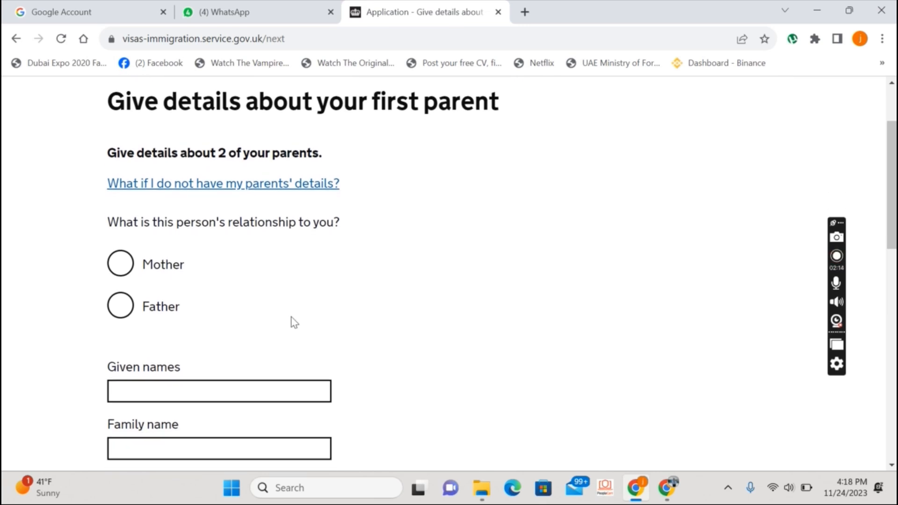
scroll(294, 322, "down", 1)
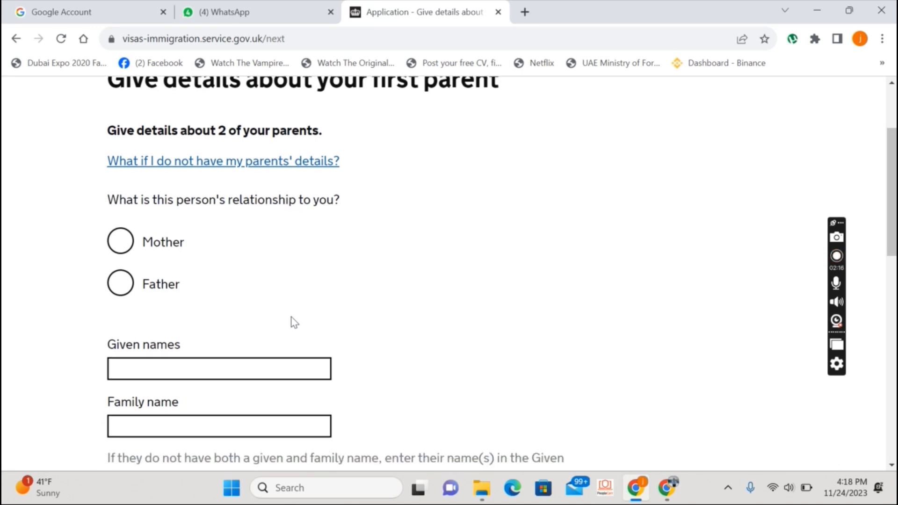
left_click(121, 240)
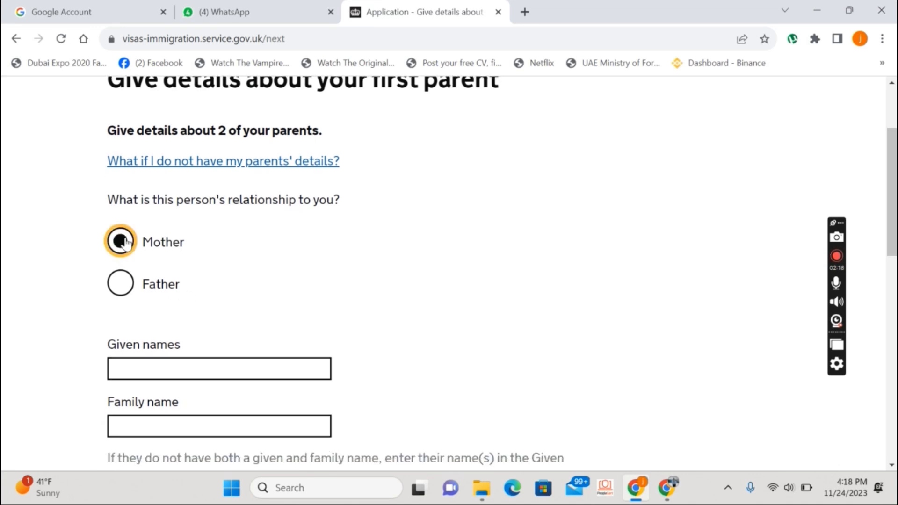
scroll(275, 275, "down", 2)
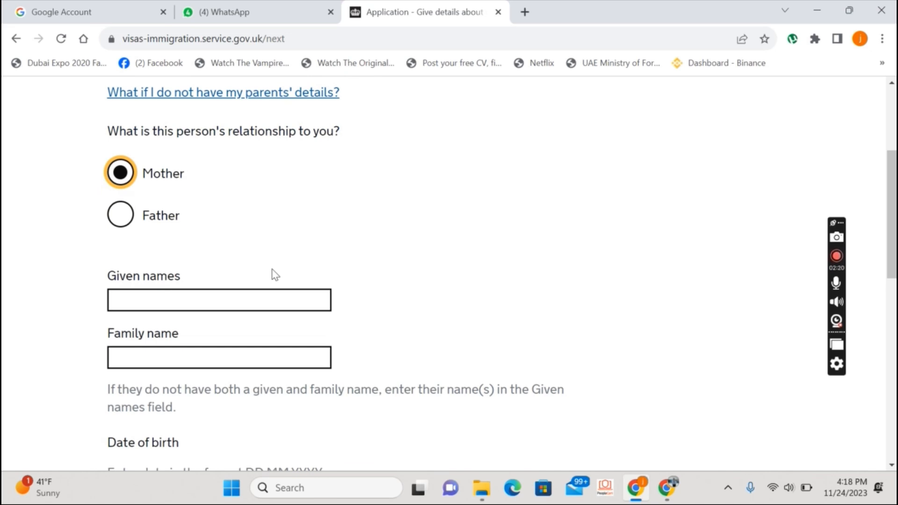
scroll(275, 275, "down", 5)
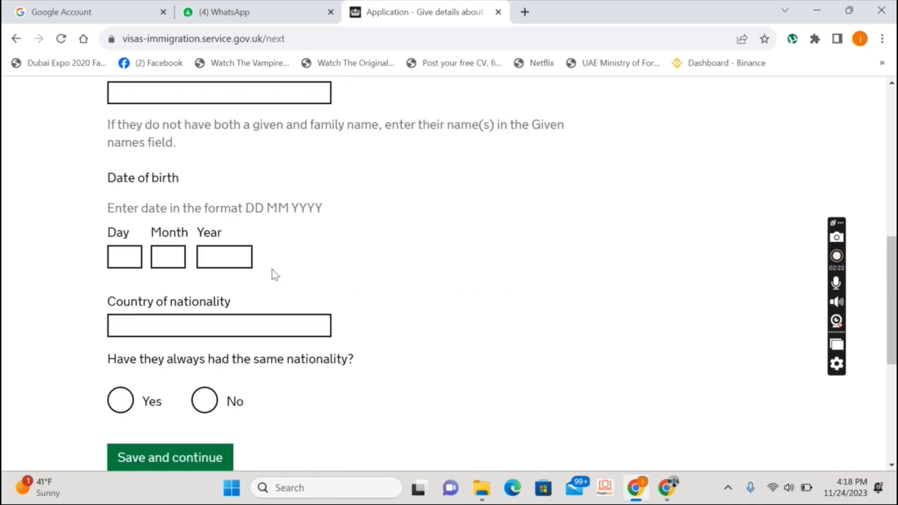
scroll(274, 274, "down", 2)
scroll(273, 271, "up", 5)
scroll(274, 270, "up", 2)
scroll(273, 270, "down", 3)
scroll(275, 275, "down", 5)
scroll(273, 273, "up", 4)
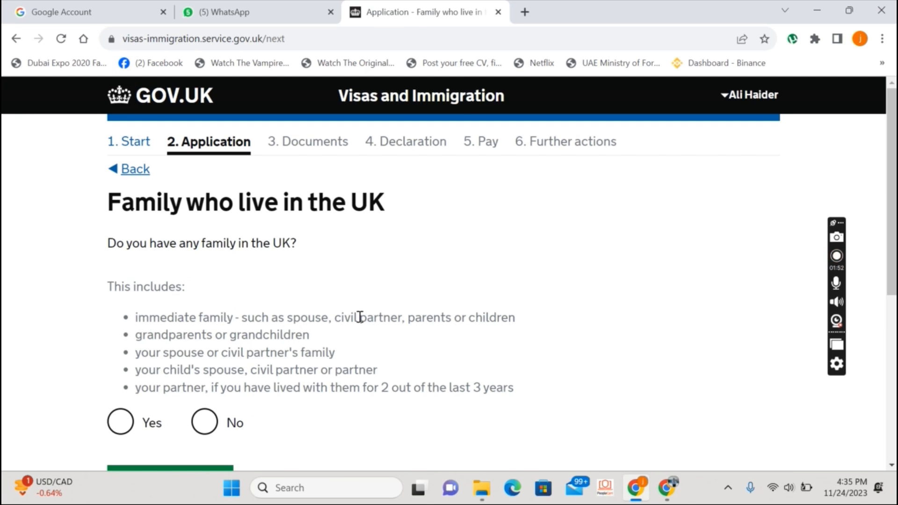
Save No for UK family, organised group travel and a travel companion on successive pages.
scroll(346, 304, "down", 2)
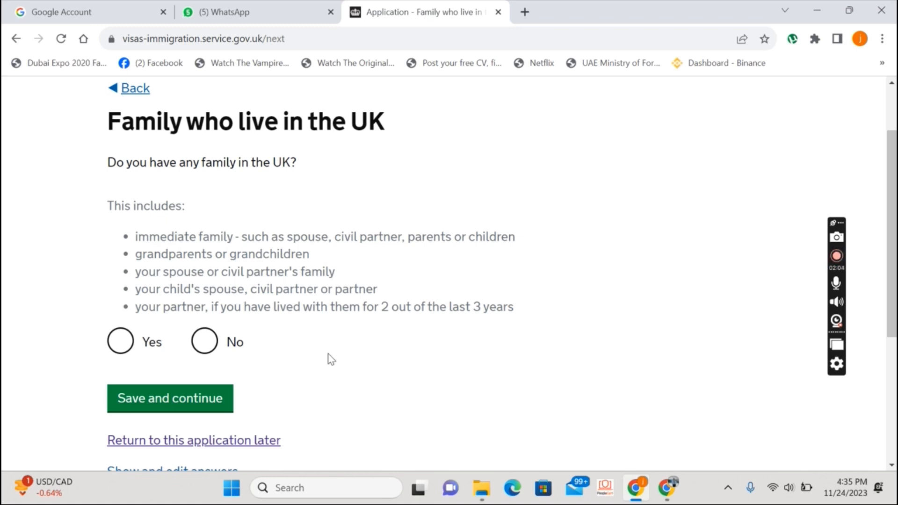
left_click(210, 344)
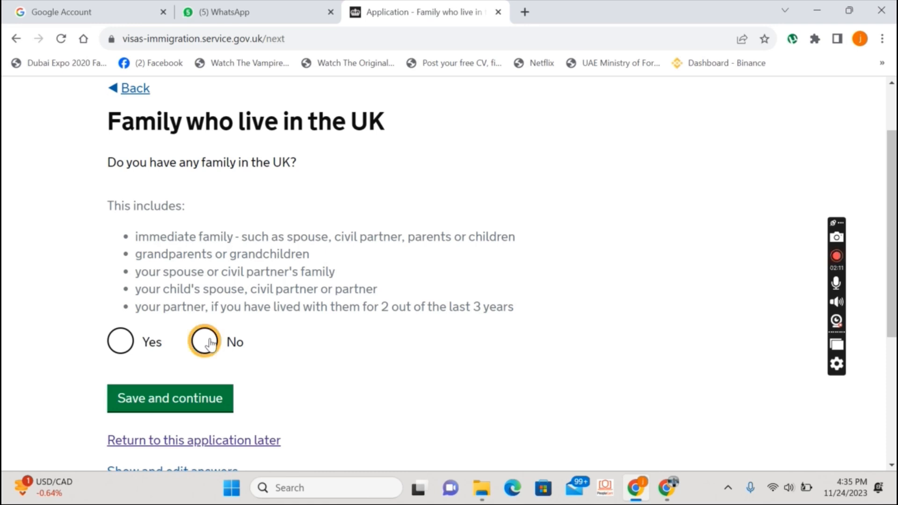
left_click(174, 397)
scroll(452, 358, "down", 1)
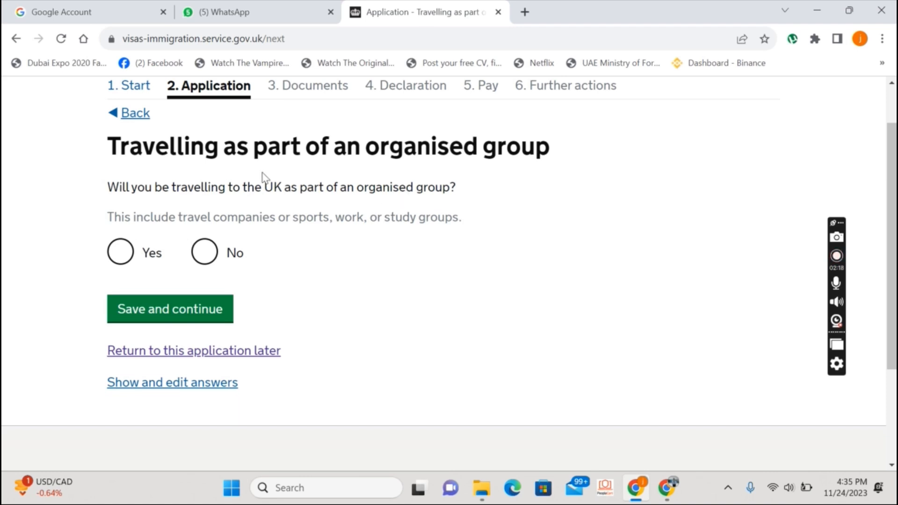
left_click(211, 250)
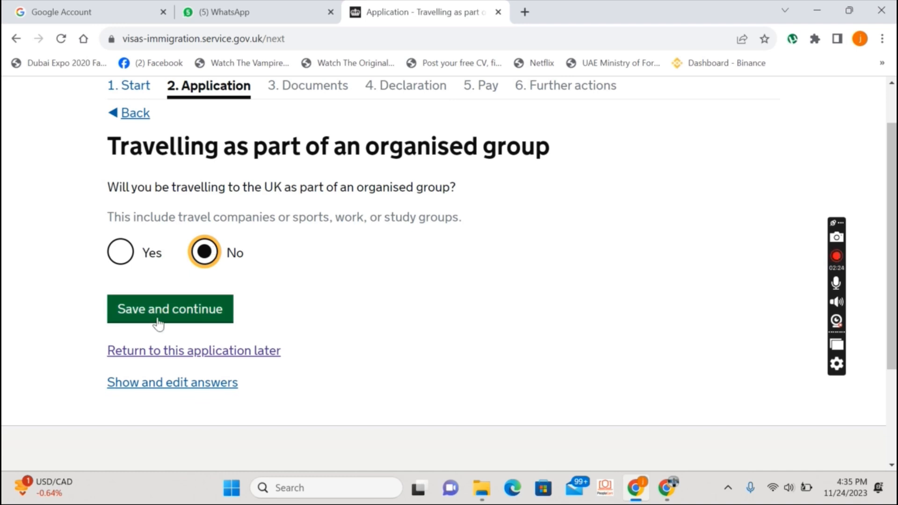
left_click(187, 314)
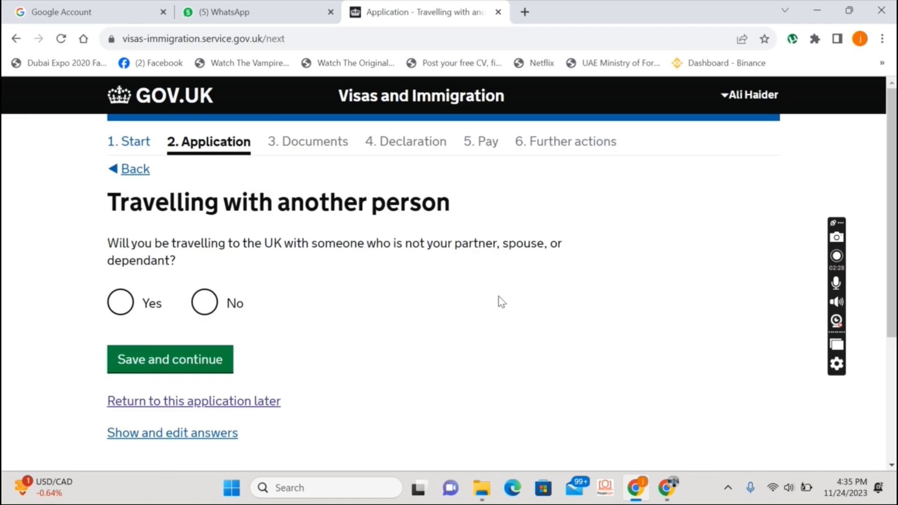
scroll(501, 301, "down", 2)
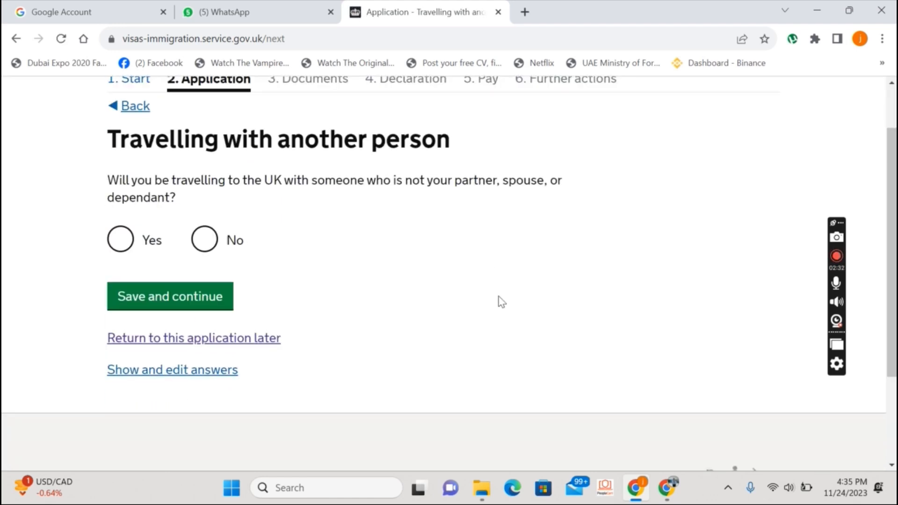
left_click(217, 238)
left_click(186, 298)
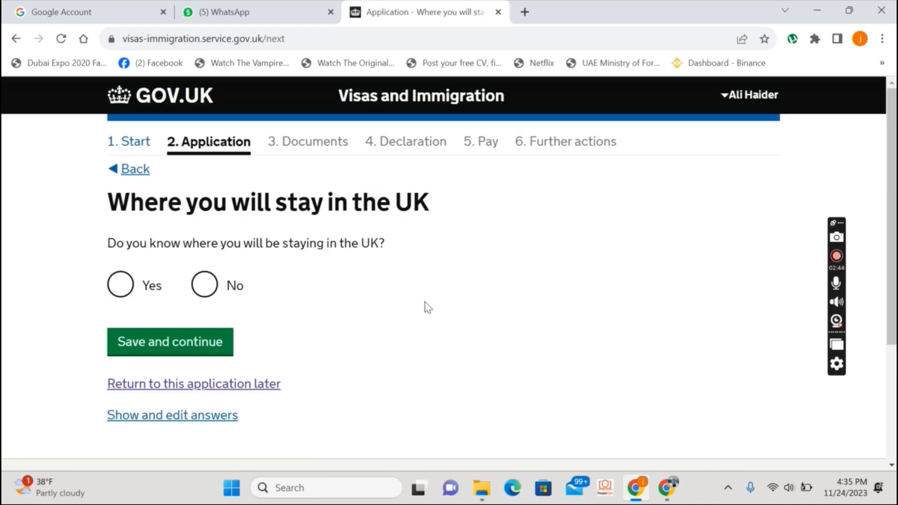
Answer No on knowing where you'll stay, then choose Yes for UK visits in 10 years.
scroll(425, 302, "down", 1)
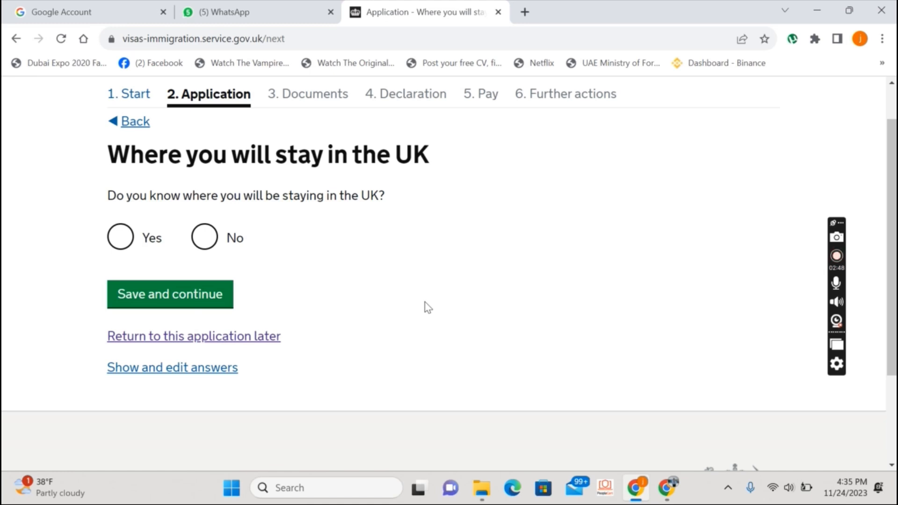
left_click(120, 238)
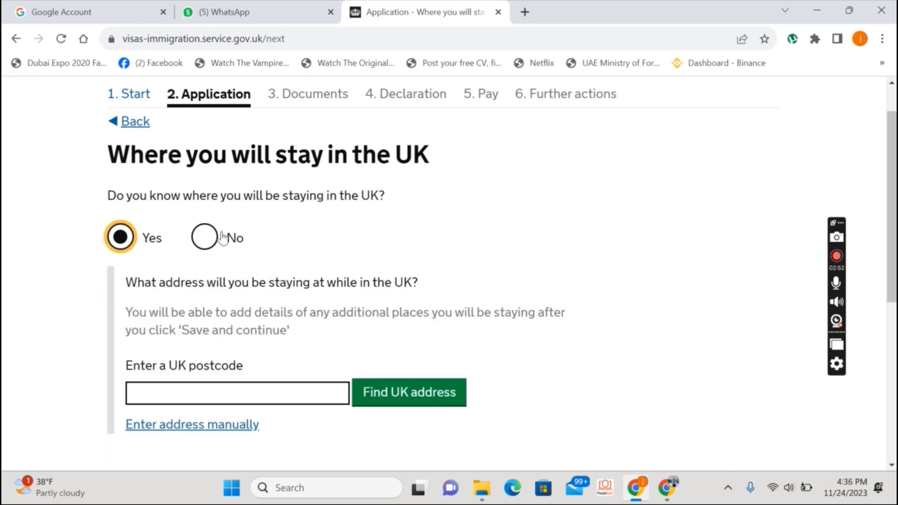
left_click(210, 238)
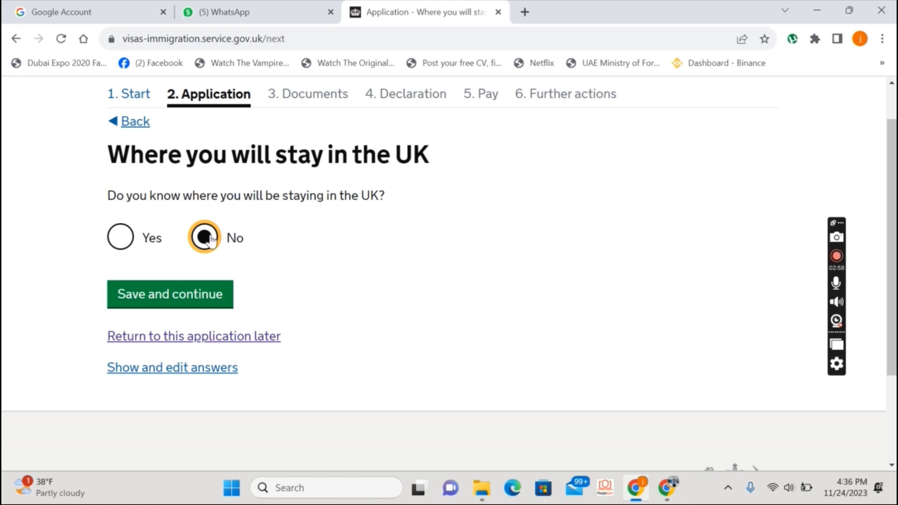
left_click(186, 301)
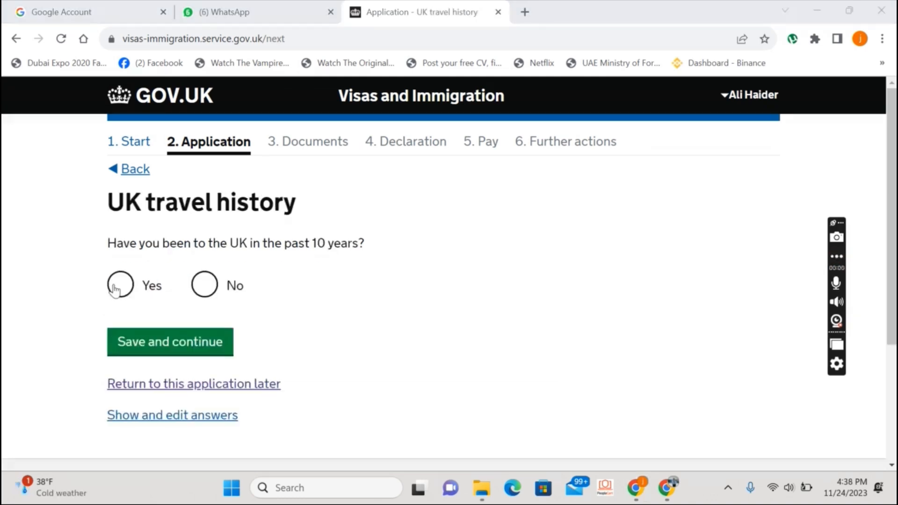
left_click(118, 285)
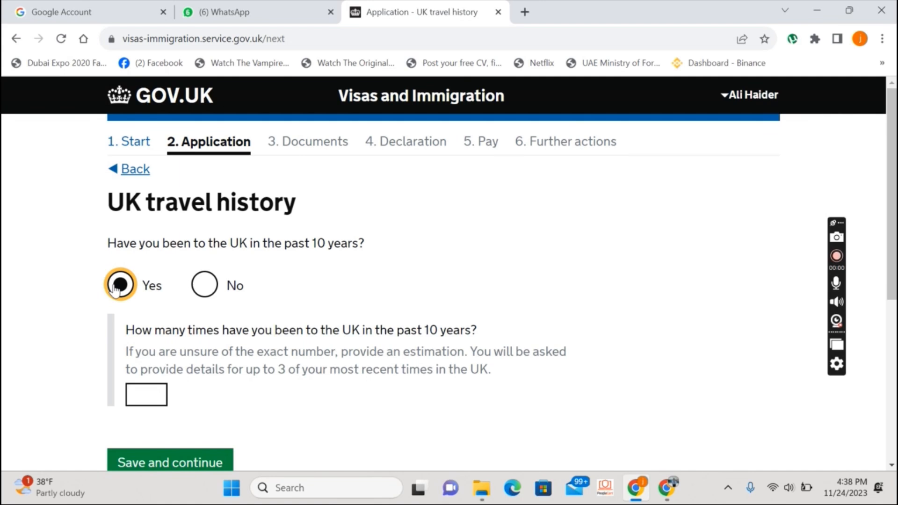
Answer No to UK visits and to ever having held a UK visa.
left_click(202, 284)
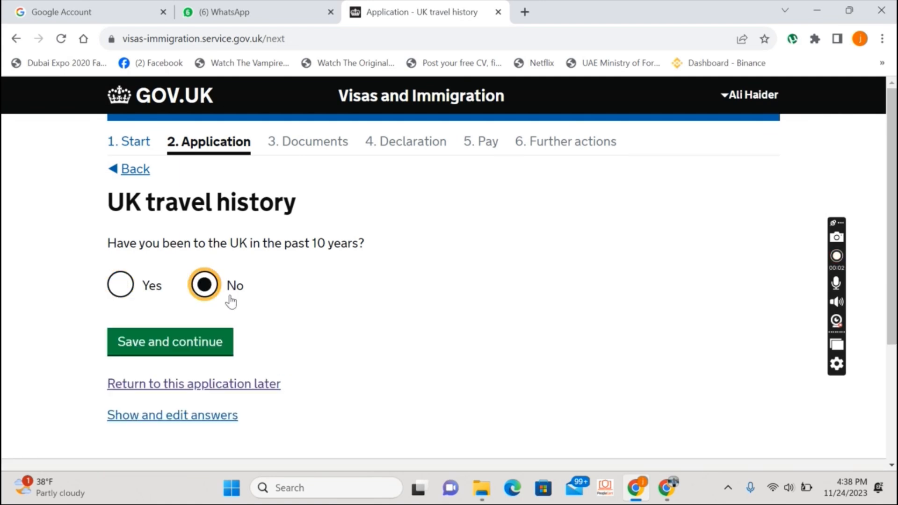
left_click(159, 350)
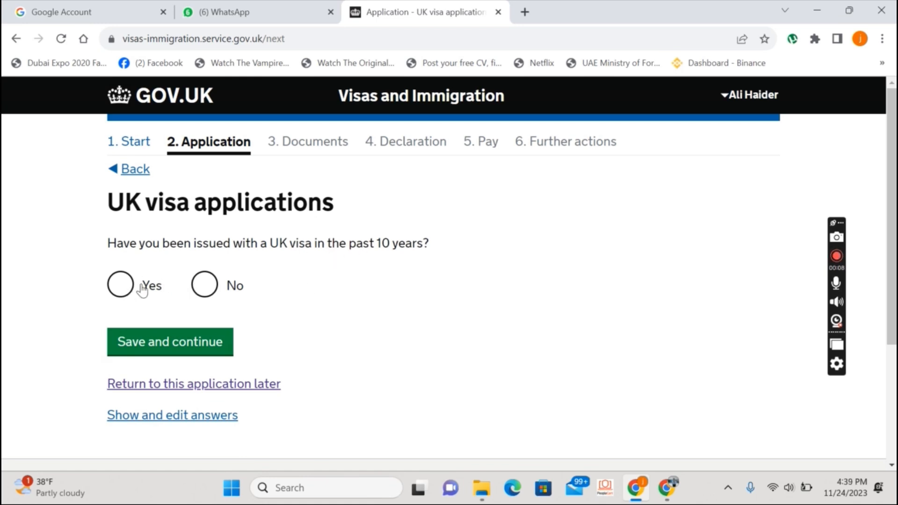
left_click(209, 288)
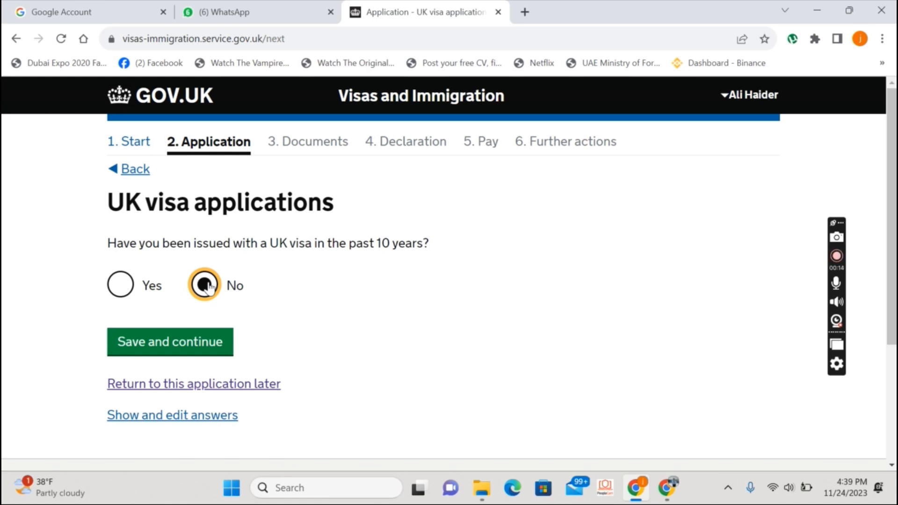
left_click(177, 344)
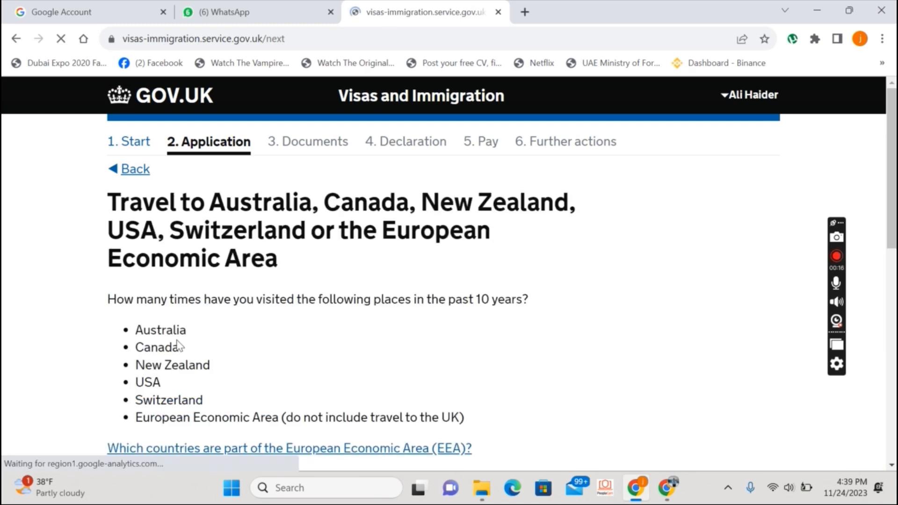
Record Zero visits to the listed countries and continue.
scroll(300, 286, "down", 1)
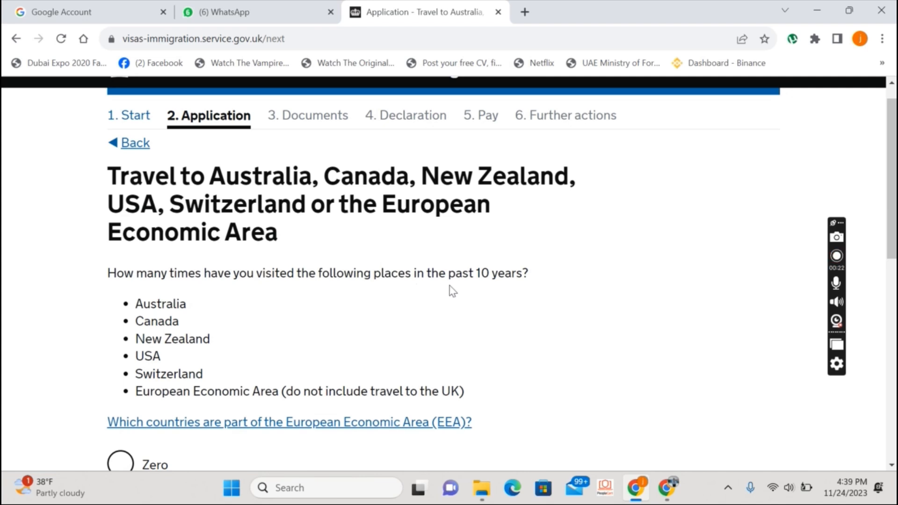
scroll(370, 306, "down", 2)
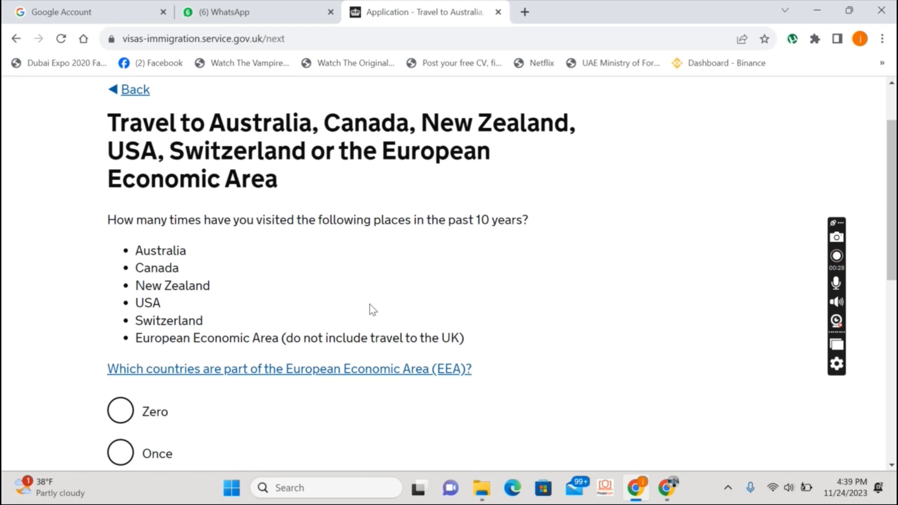
scroll(370, 305, "down", 3)
scroll(369, 305, "down", 1)
scroll(369, 305, "up", 6)
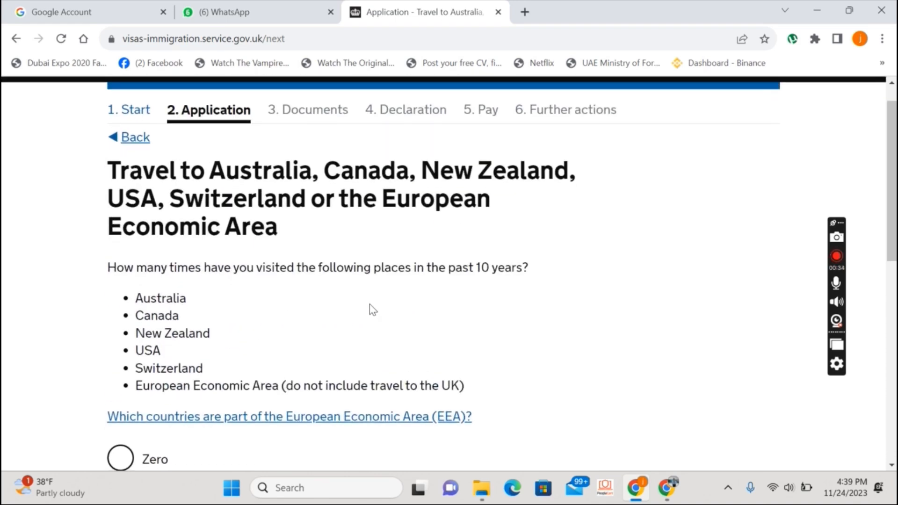
scroll(372, 309, "down", 3)
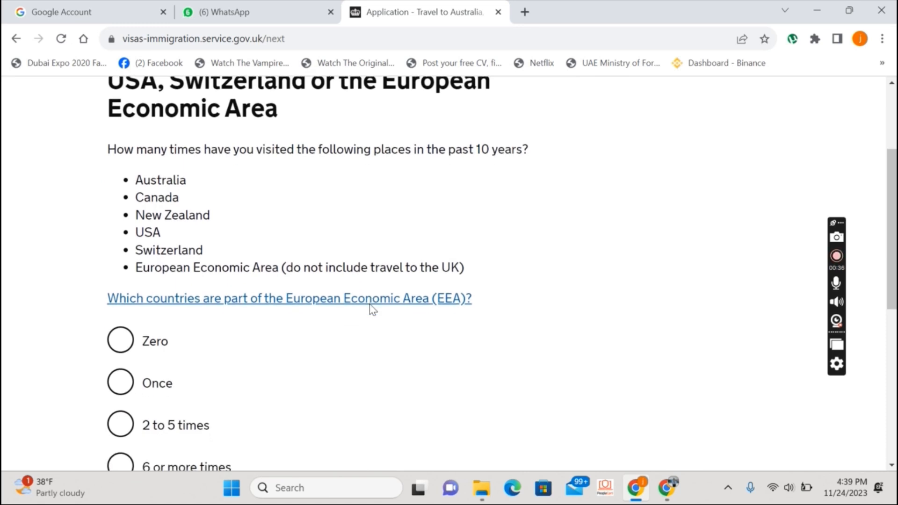
scroll(369, 305, "up", 2)
scroll(370, 305, "down", 2)
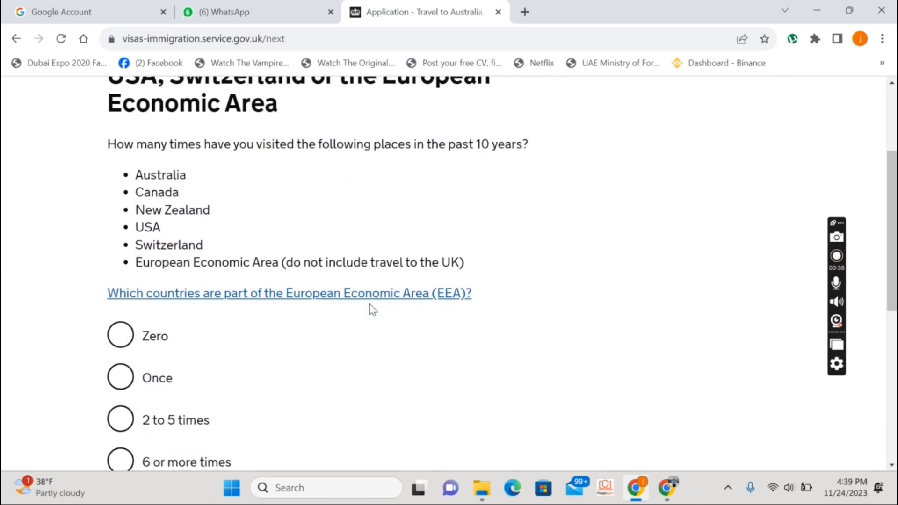
scroll(371, 309, "down", 1)
left_click(120, 322)
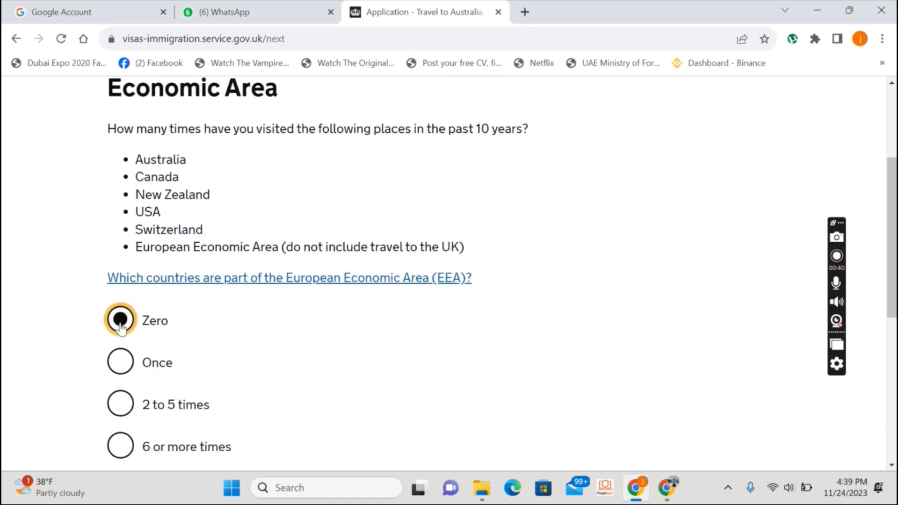
scroll(272, 369, "down", 3)
left_click(187, 364)
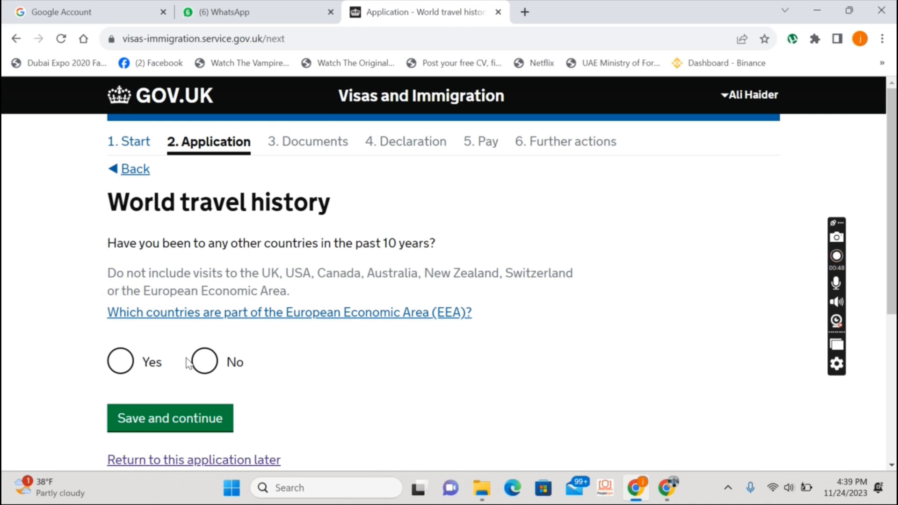
Answer No to visiting any other countries in the past 10 years.
scroll(331, 371, "down", 1)
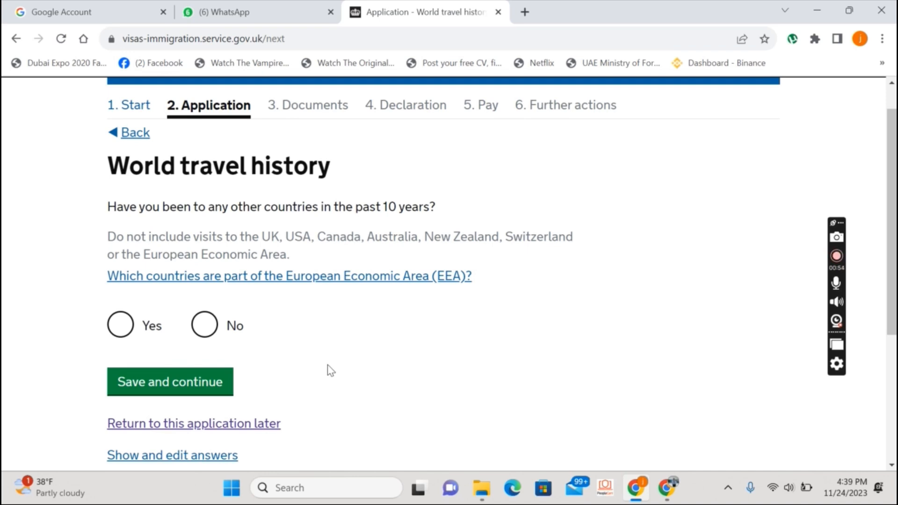
left_click(206, 328)
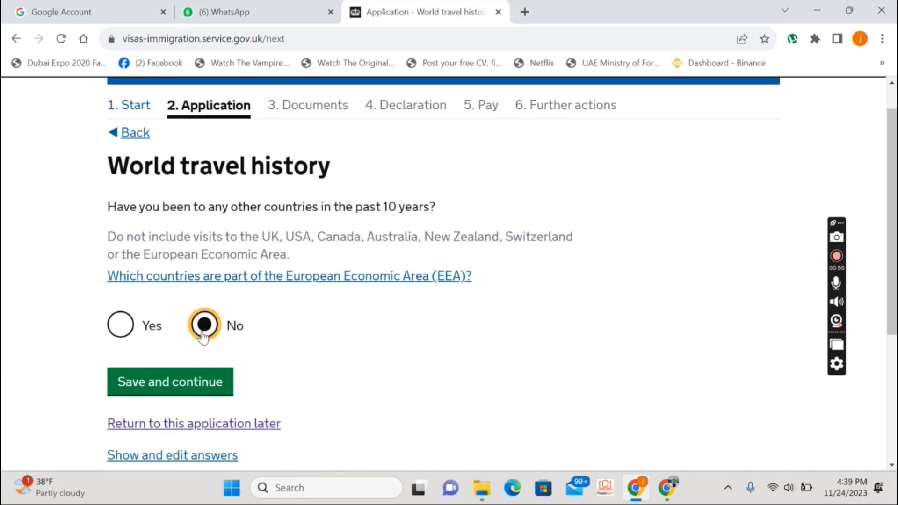
left_click(171, 385)
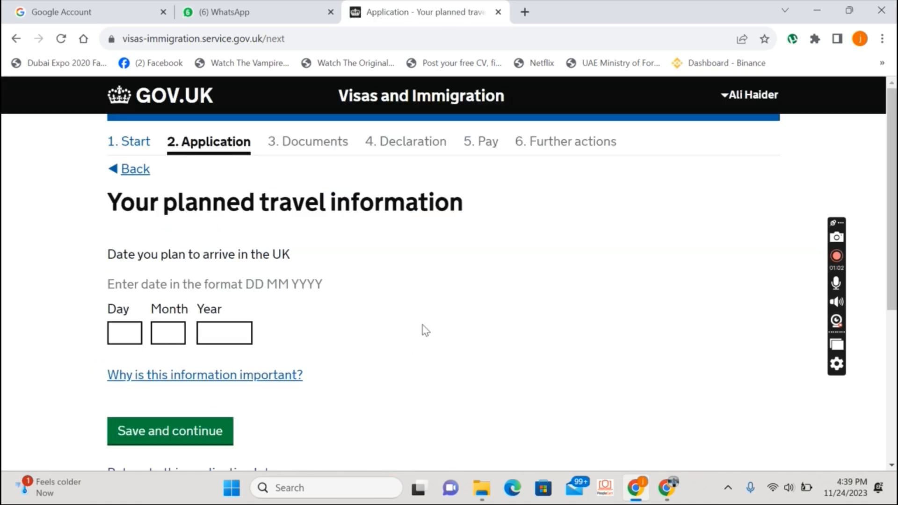
scroll(425, 331, "down", 1)
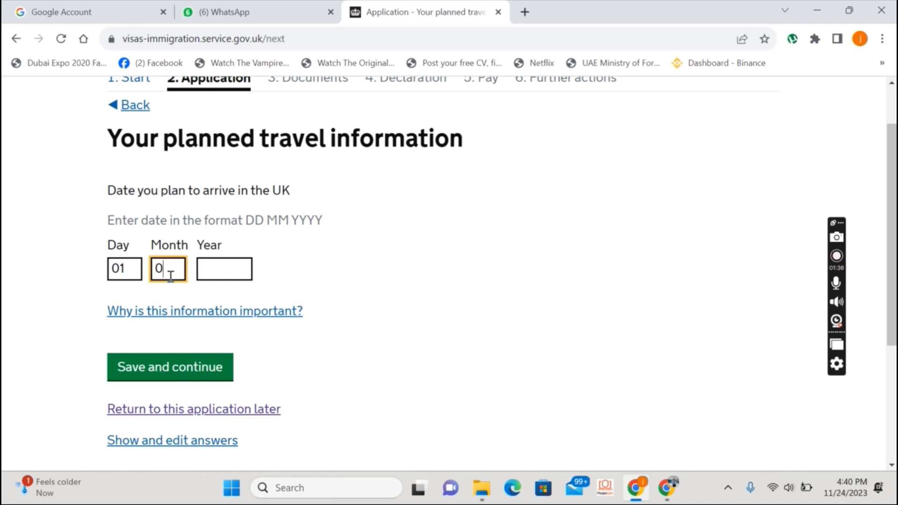
Enter year 2024 to complete the 01 01 2024 arrival date and save it.
type("2")
left_click(226, 268)
type("20")
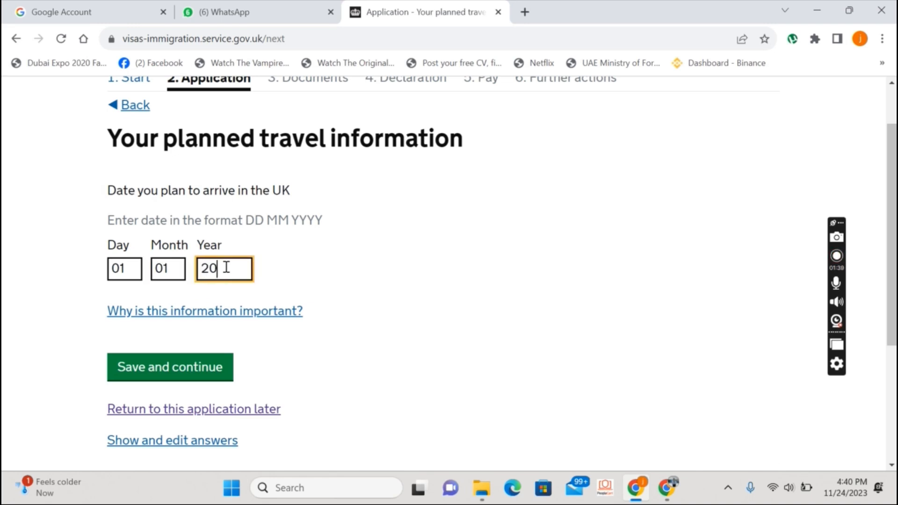
type("24")
scroll(348, 327, "down", 1)
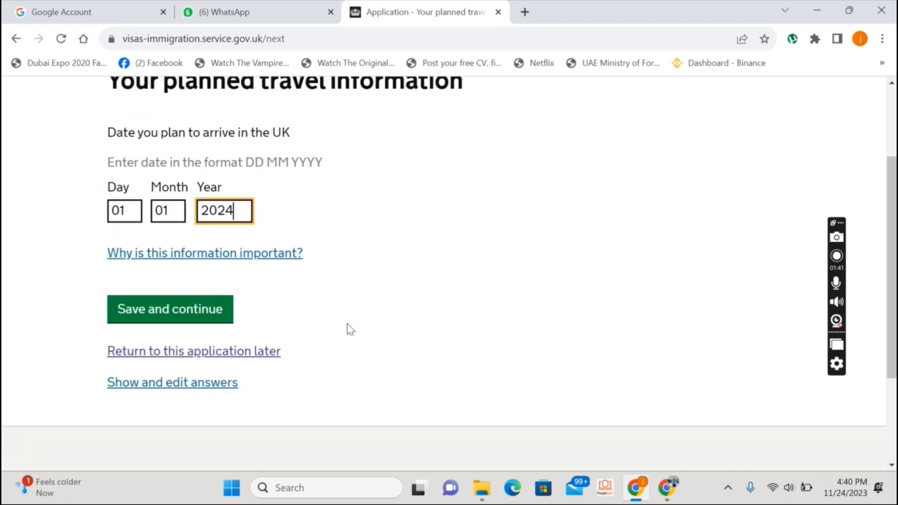
left_click(178, 310)
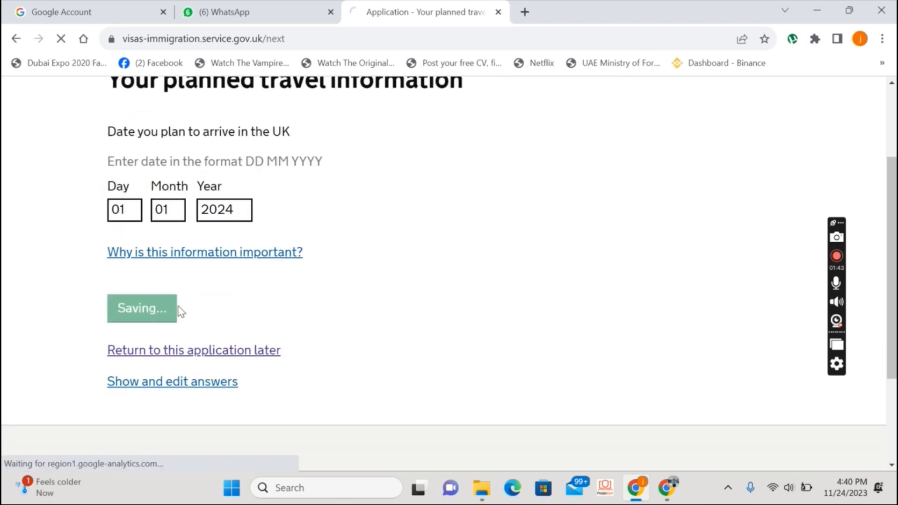
scroll(325, 325, "down", 1)
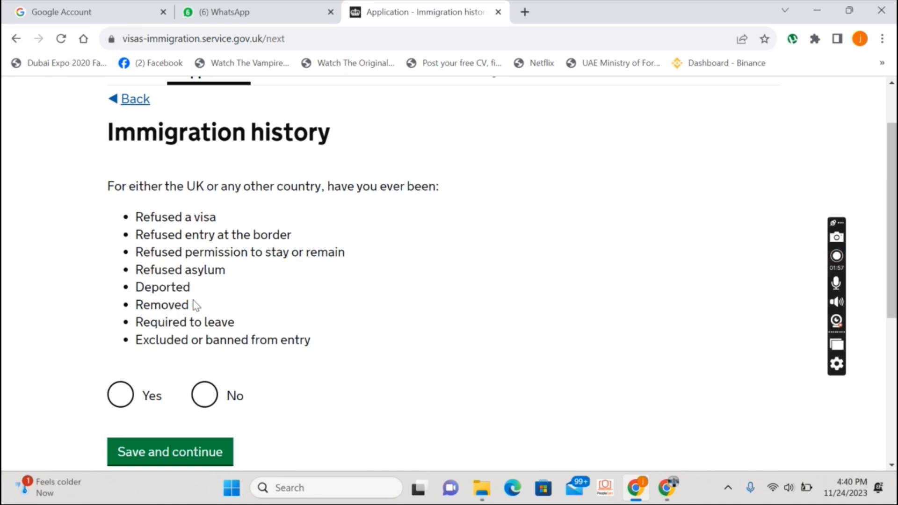
scroll(194, 304, "down", 2)
Answer No to the immigration history and UK immigration law breach questions.
scroll(193, 304, "up", 4)
scroll(193, 304, "down", 1)
scroll(193, 305, "down", 1)
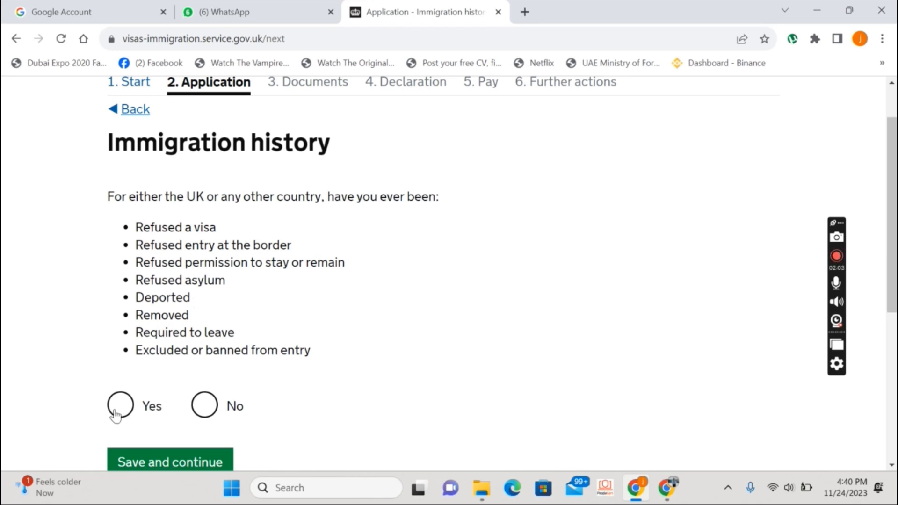
left_click(204, 405)
left_click(185, 461)
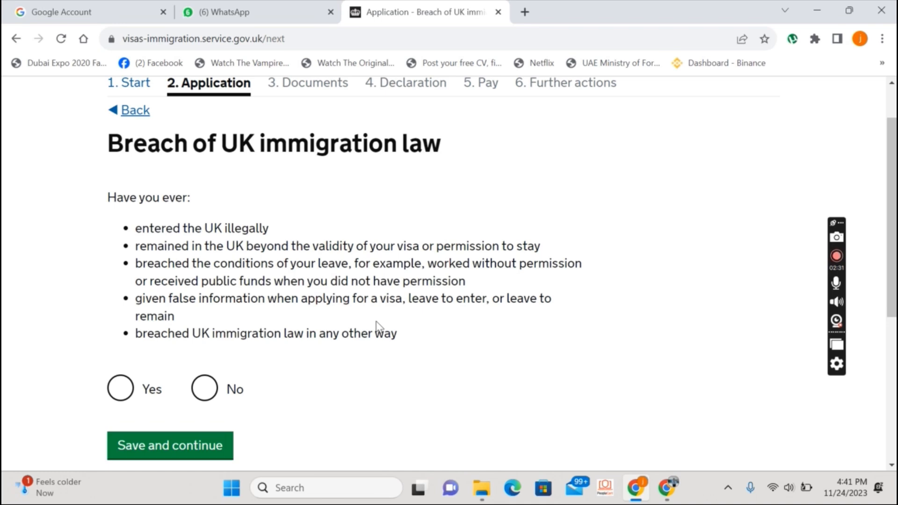
left_click(204, 388)
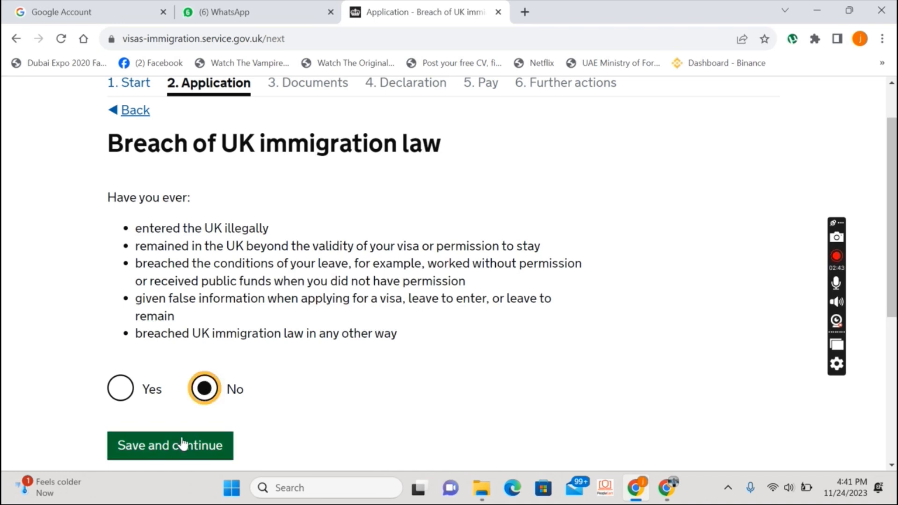
left_click(183, 445)
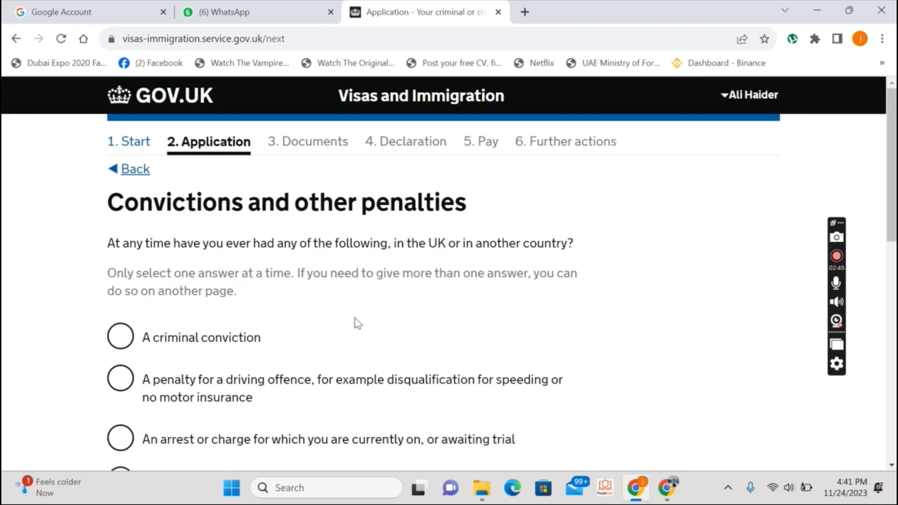
Declare 'No, I have never had any of these' for convictions and penalties.
scroll(358, 322, "down", 1)
scroll(358, 323, "down", 1)
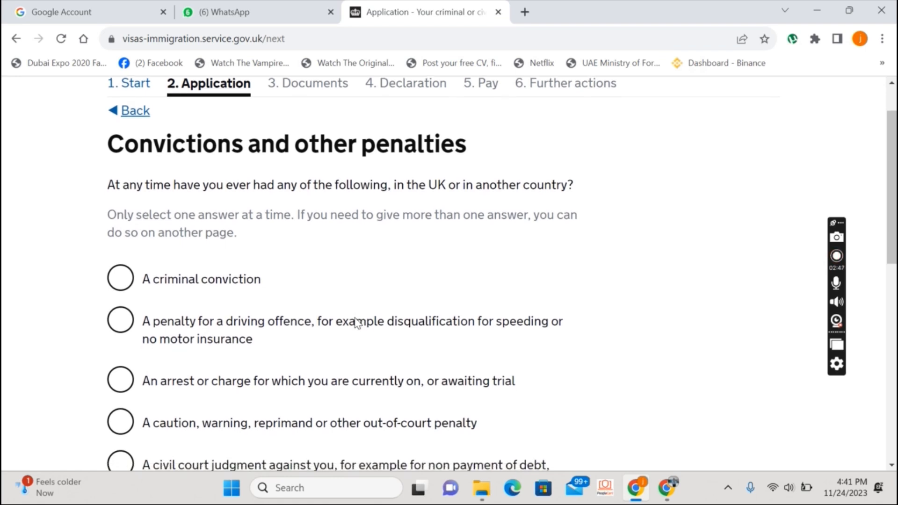
scroll(358, 323, "up", 1)
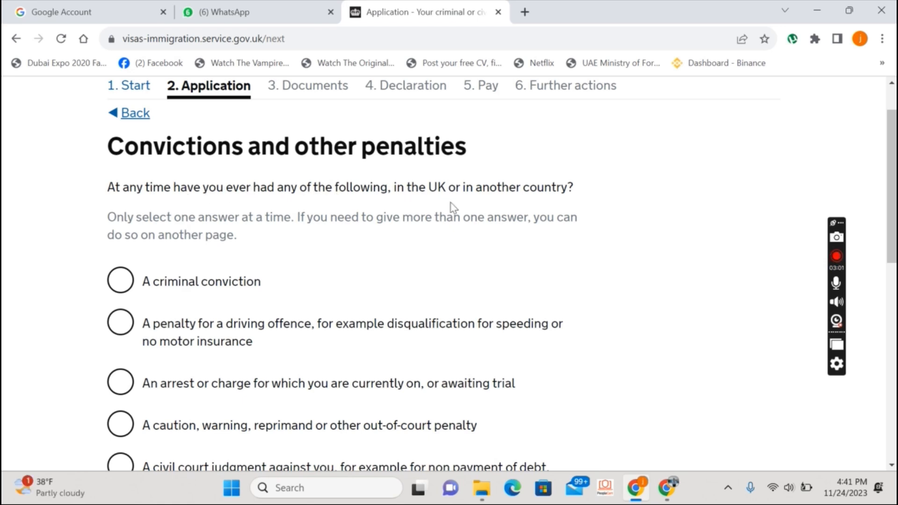
scroll(381, 276, "down", 1)
scroll(381, 276, "down", 1)
scroll(383, 276, "down", 1)
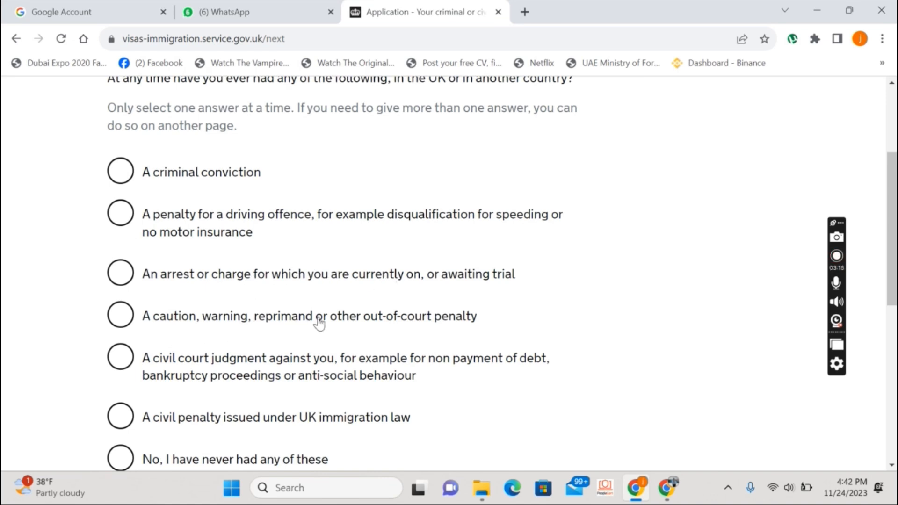
scroll(327, 322, "down", 1)
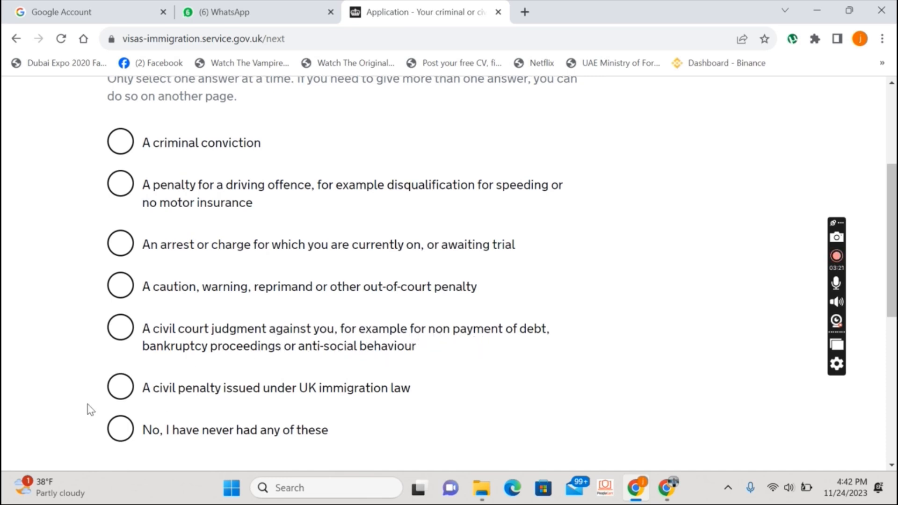
left_click(120, 428)
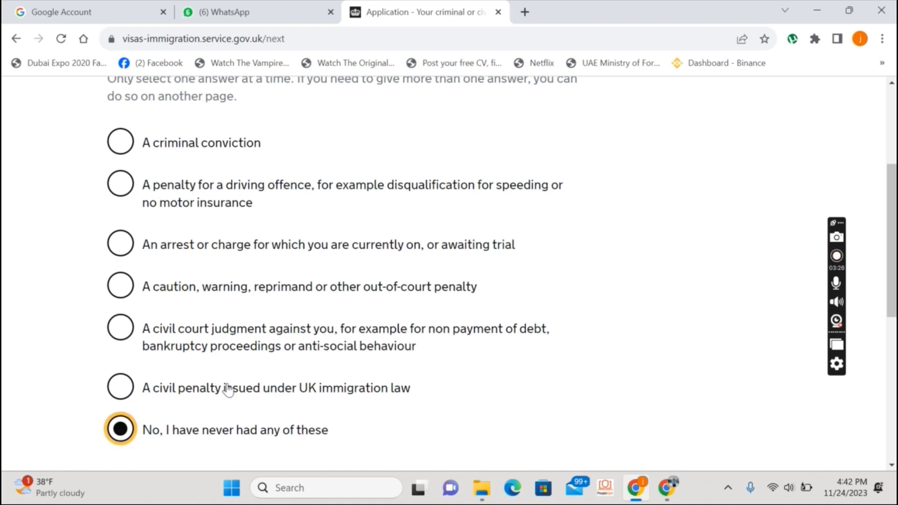
scroll(228, 390, "down", 3)
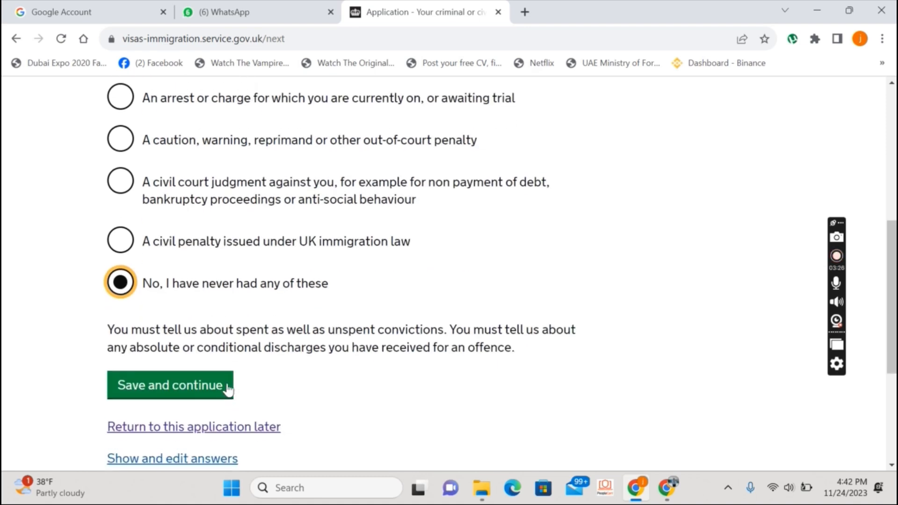
left_click(195, 387)
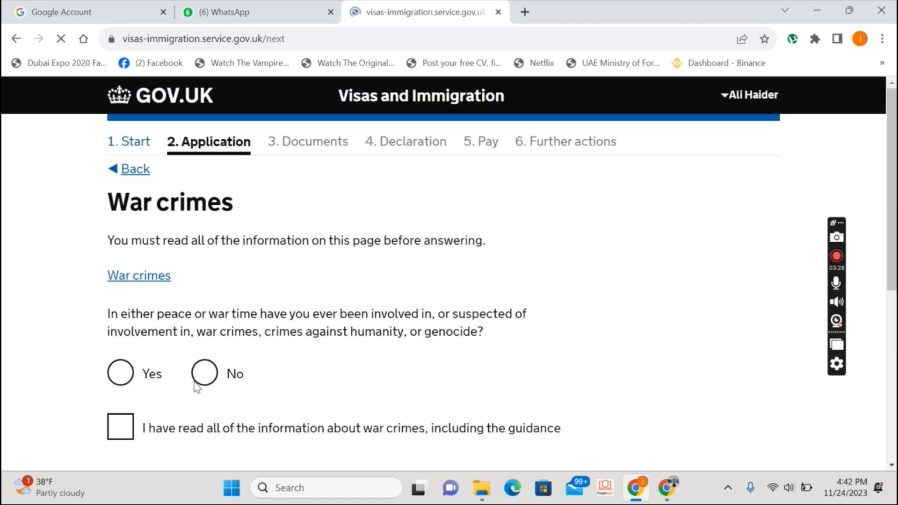
Answer No to war crimes and confirm the guidance was read.
scroll(405, 315, "down", 1)
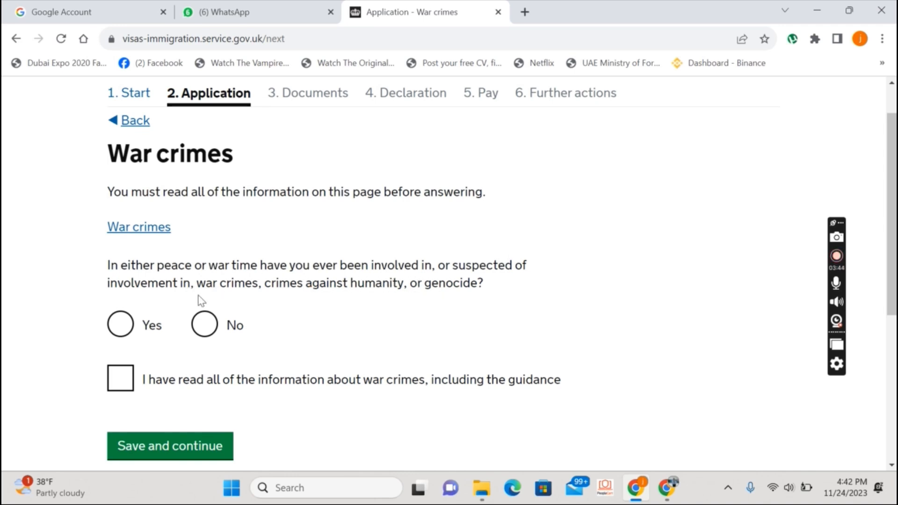
left_click(210, 329)
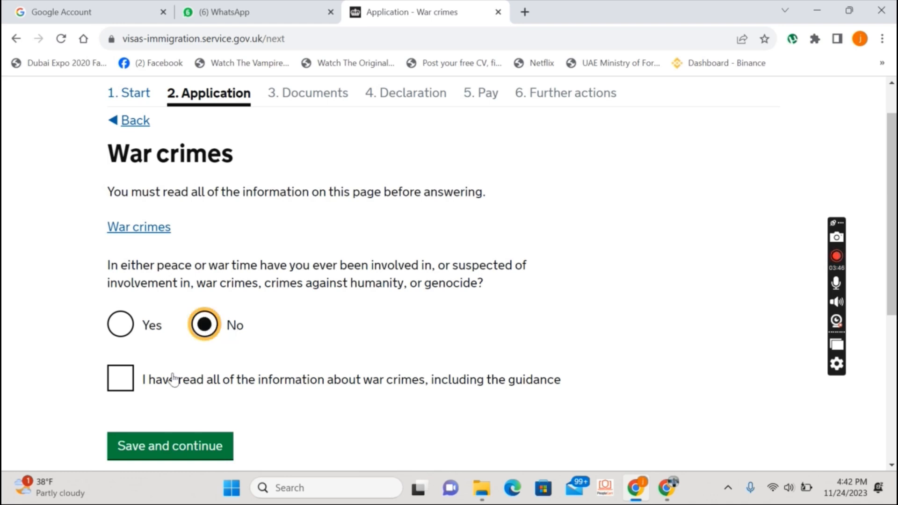
left_click(120, 382)
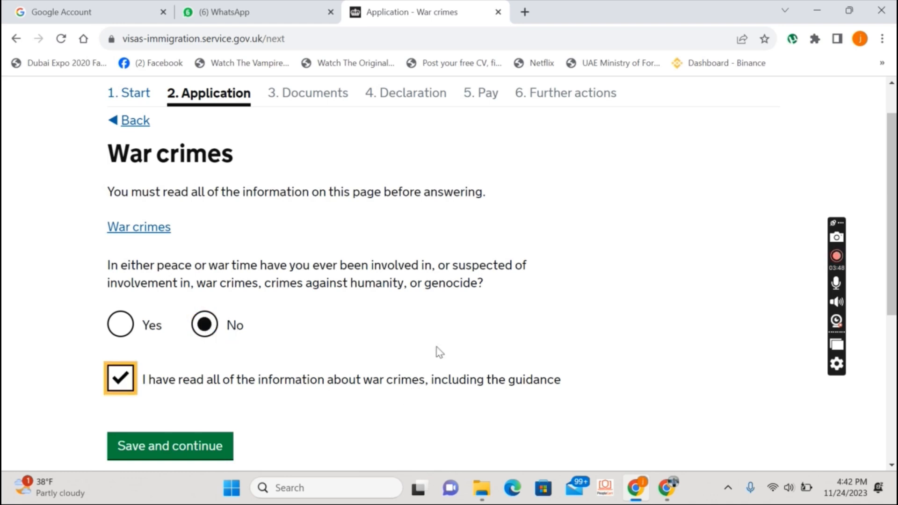
scroll(438, 353, "down", 2)
left_click(140, 370)
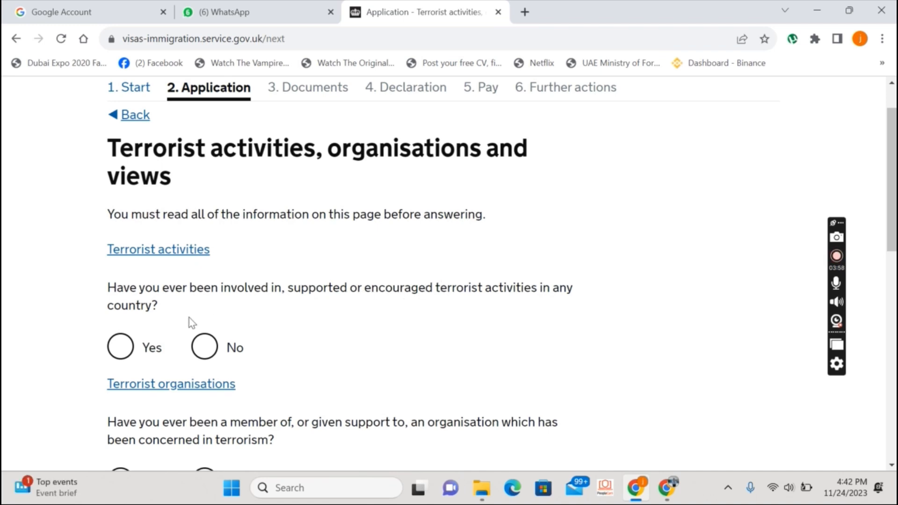
Answer No to terrorist activities, organisation membership and views, confirming the information was read.
left_click(202, 347)
scroll(287, 368, "down", 2)
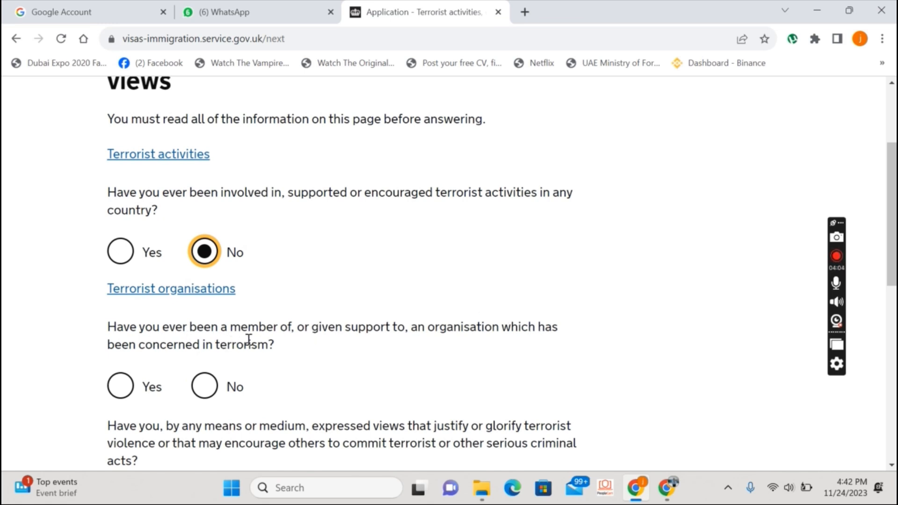
left_click(204, 385)
scroll(377, 367, "down", 1)
scroll(376, 367, "down", 2)
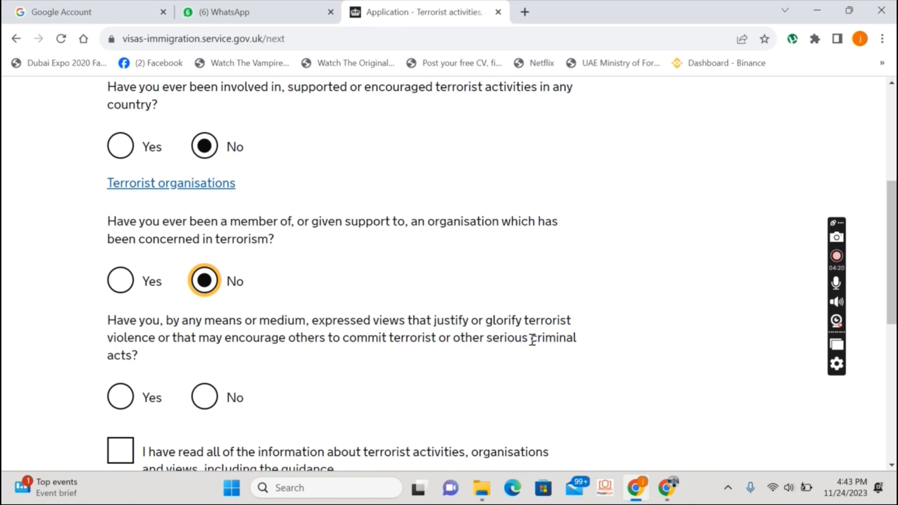
left_click(213, 401)
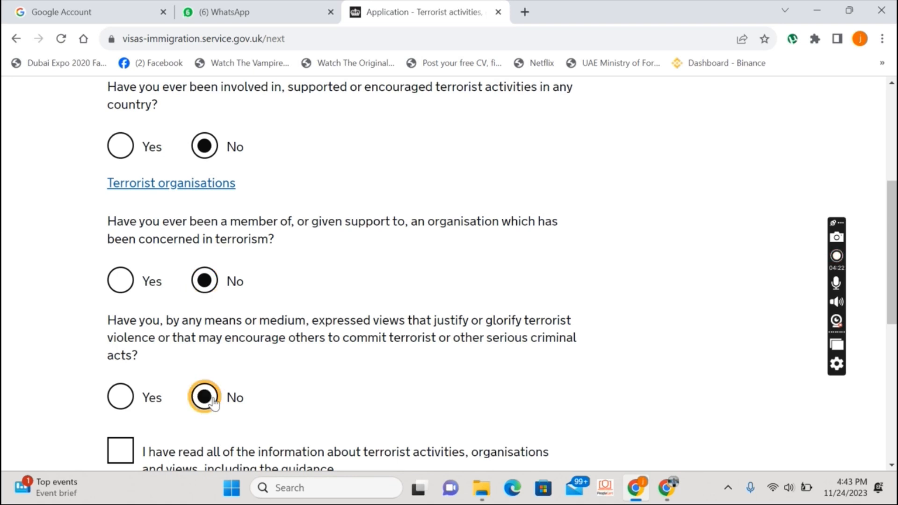
scroll(355, 371, "down", 2)
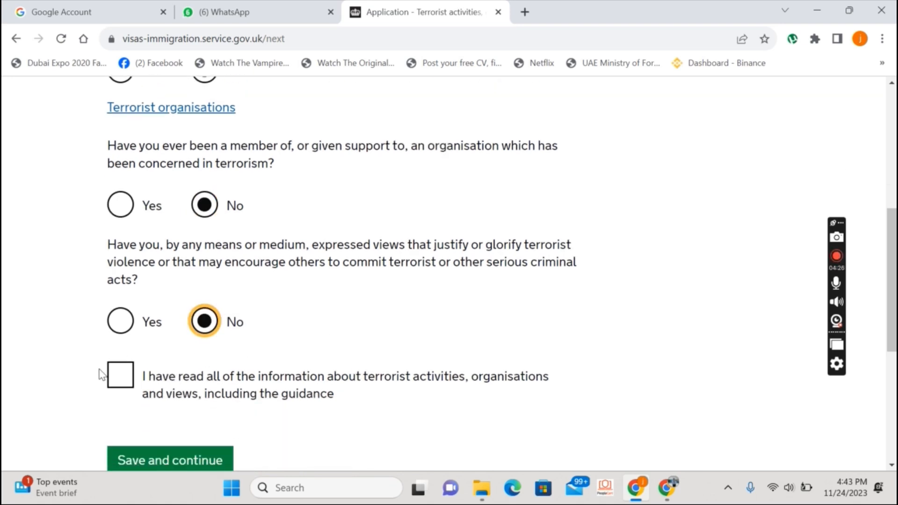
left_click(123, 375)
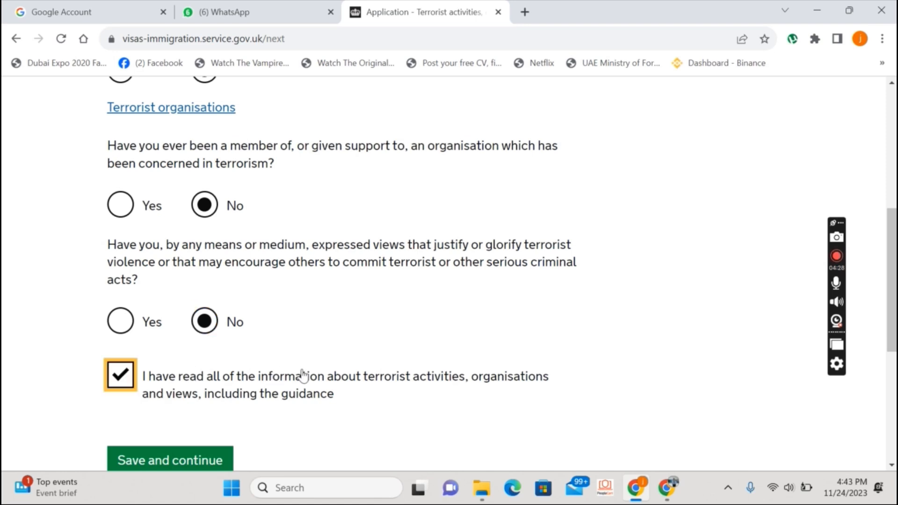
scroll(301, 375, "down", 2)
left_click(180, 375)
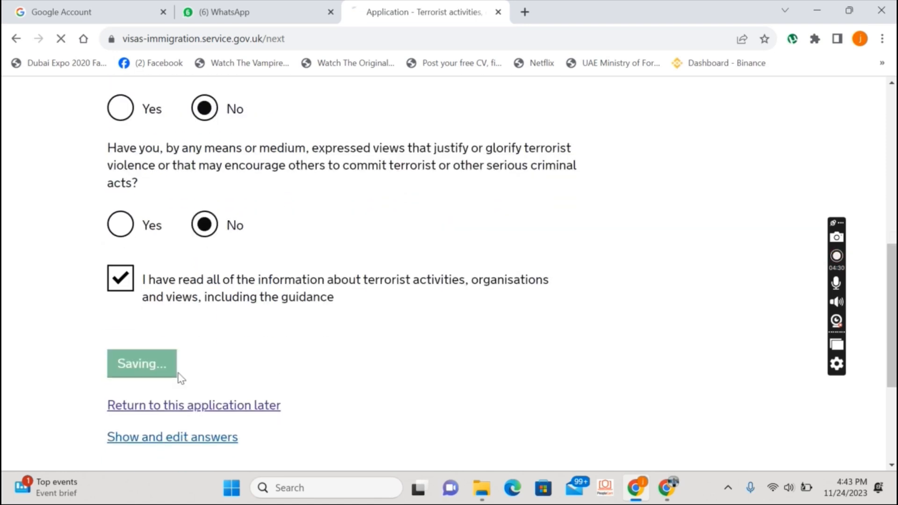
Answer No to extremist organisation membership and views, confirming the guidance was read.
scroll(372, 332, "down", 1)
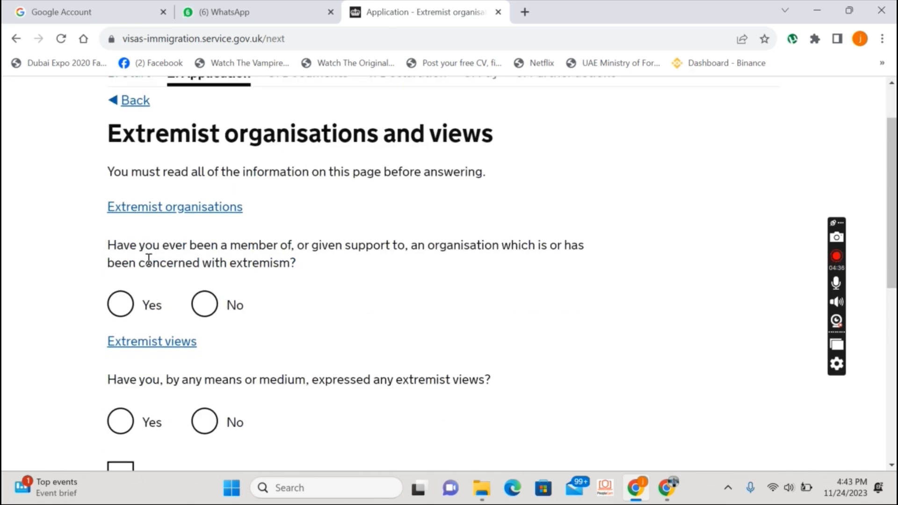
left_click(204, 304)
scroll(205, 304, "down", 1)
left_click(204, 352)
scroll(339, 364, "down", 1)
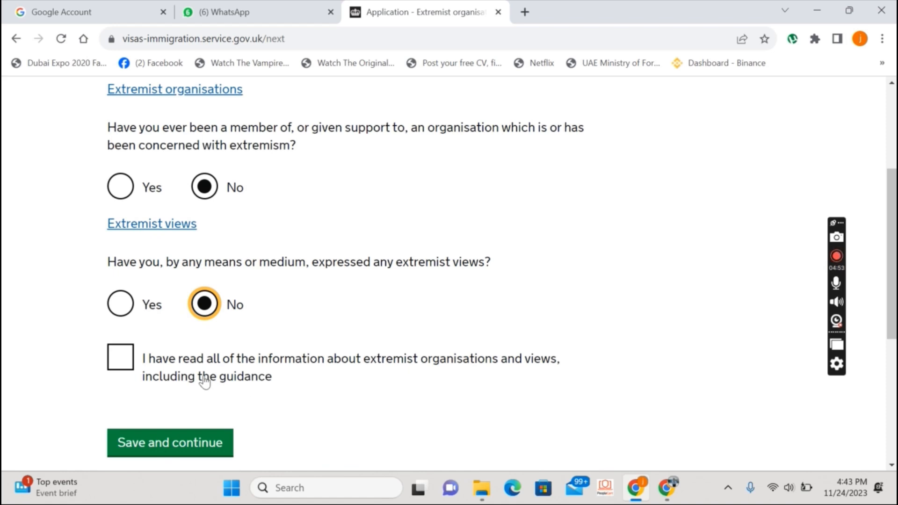
left_click(121, 359)
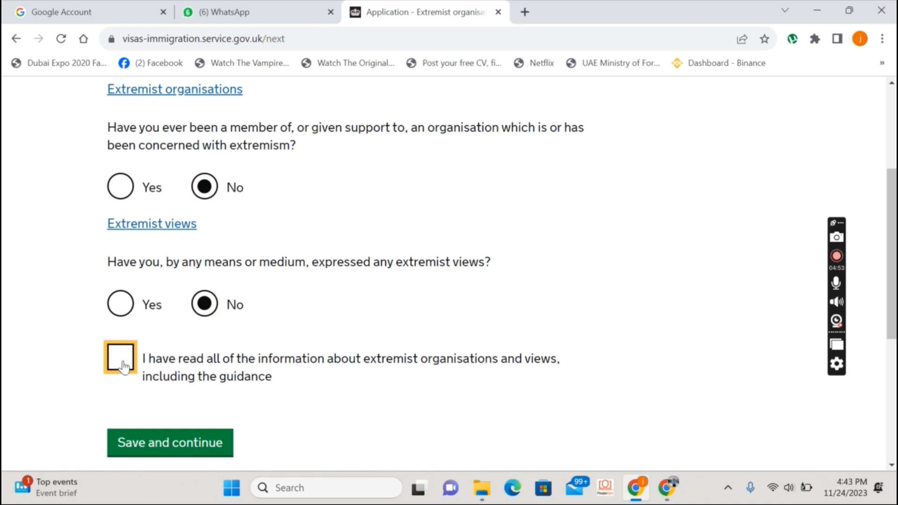
left_click(168, 431)
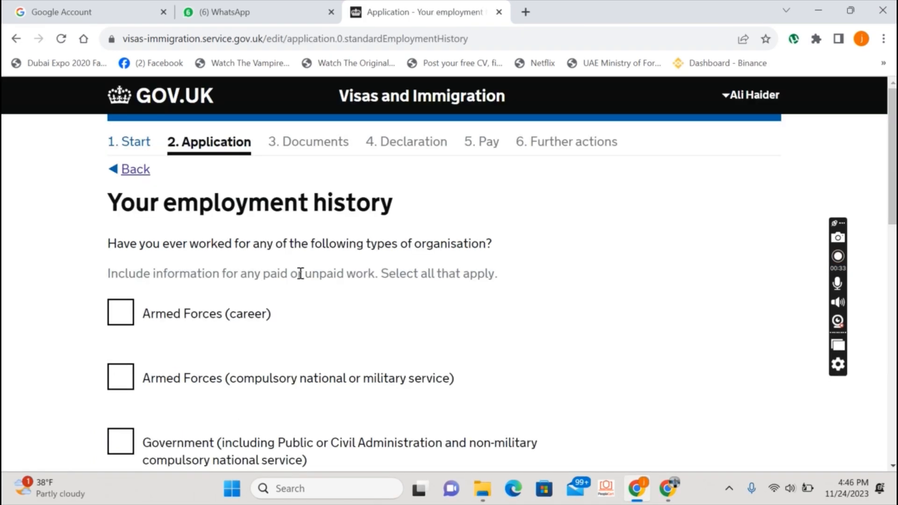
Return to the Person of good character page and review its three No answers.
scroll(301, 274, "down", 9)
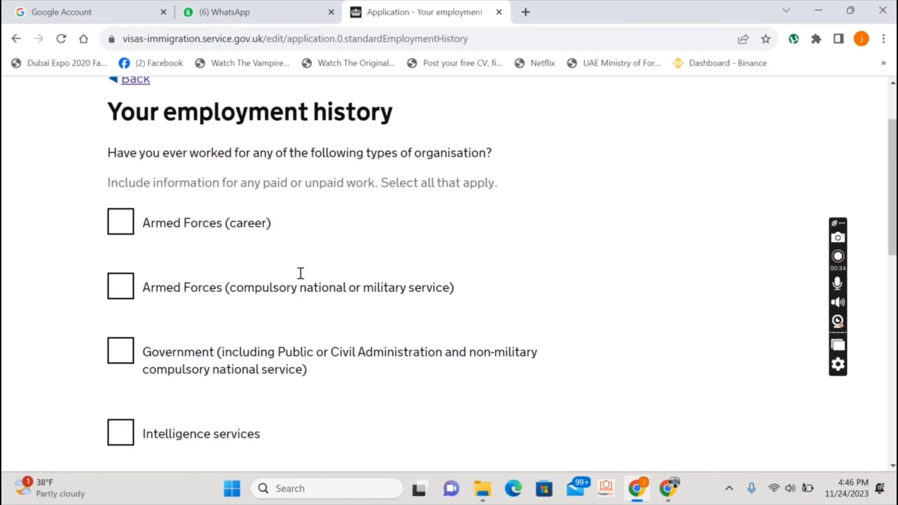
scroll(303, 278, "up", 1)
scroll(303, 279, "down", 1)
scroll(302, 279, "up", 5)
scroll(300, 276, "up", 4)
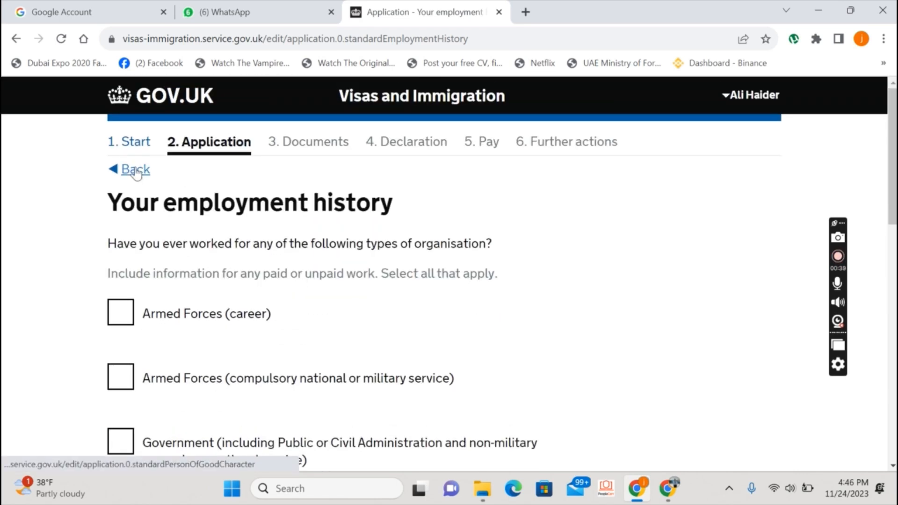
scroll(209, 307, "down", 3)
scroll(211, 307, "down", 7)
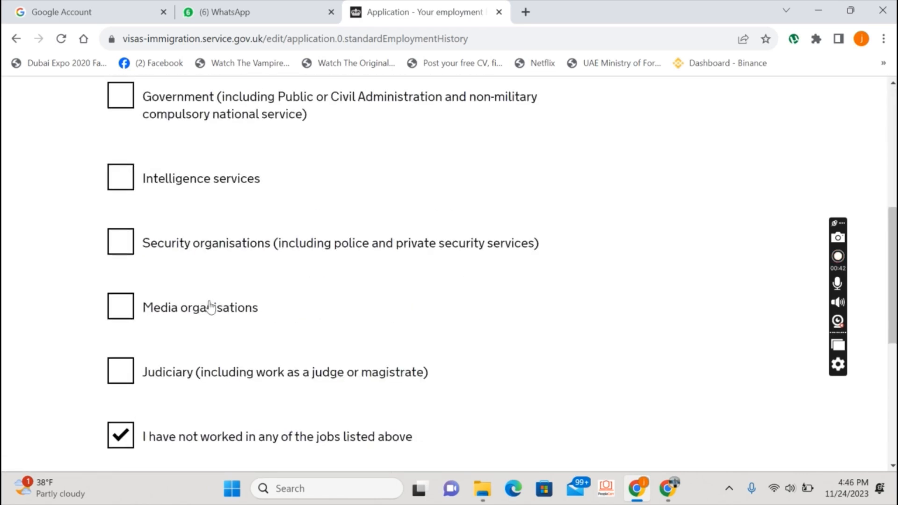
scroll(210, 307, "up", 10)
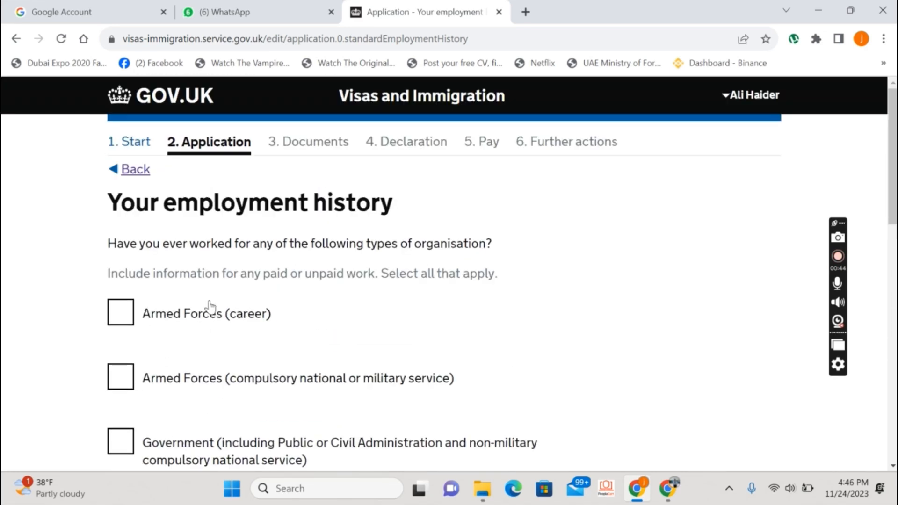
left_click(133, 169)
scroll(261, 262, "down", 2)
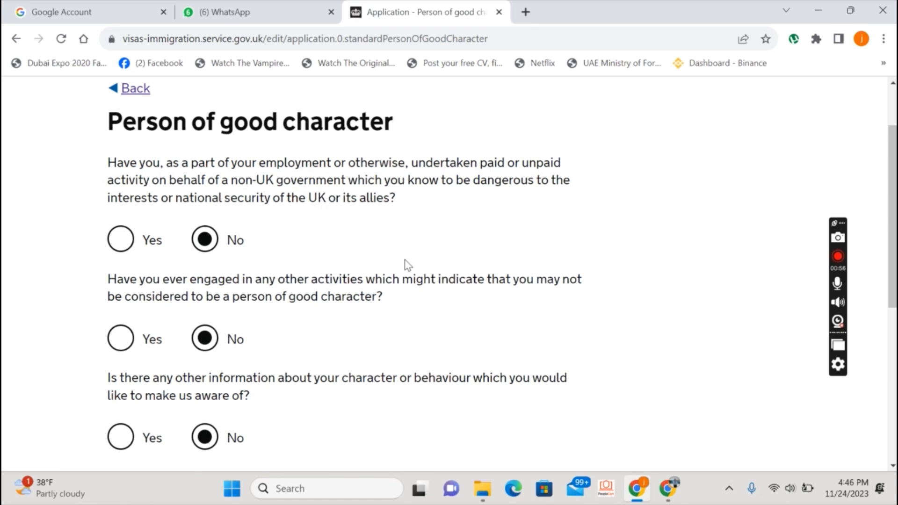
scroll(292, 279, "down", 1)
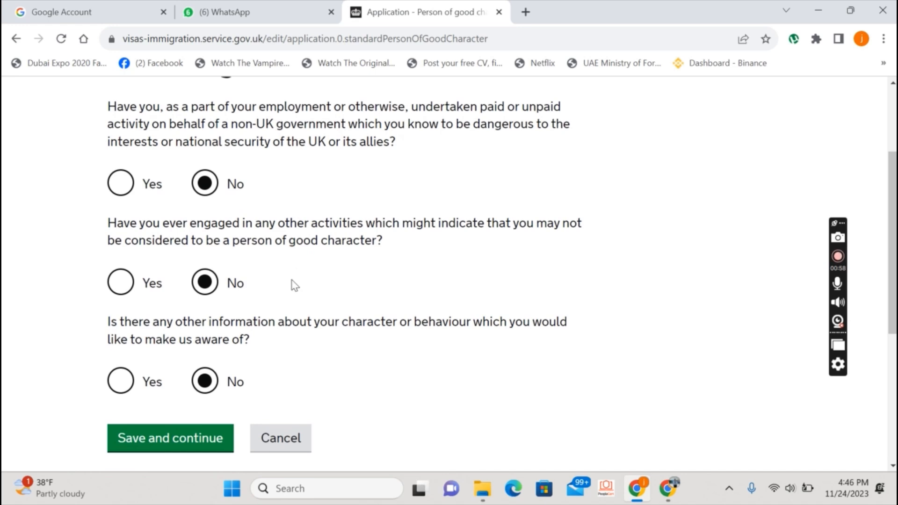
scroll(295, 284, "up", 5)
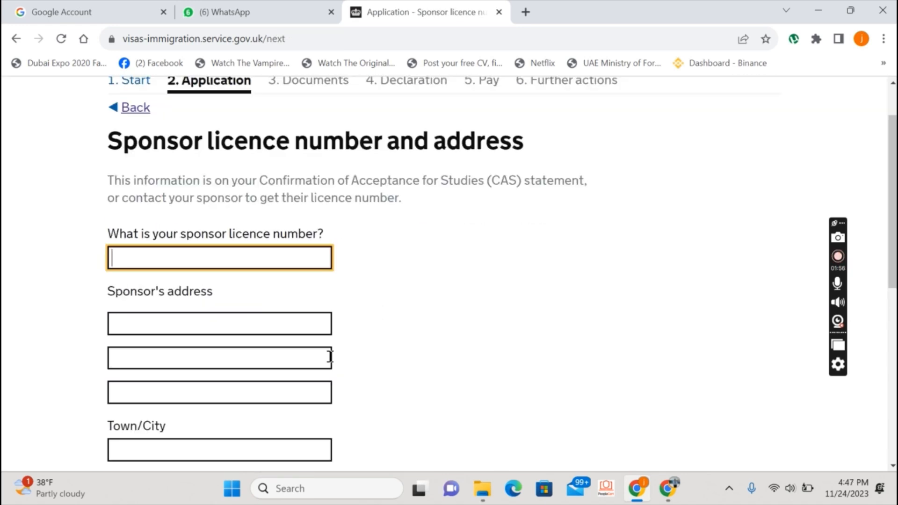
left_click(257, 328)
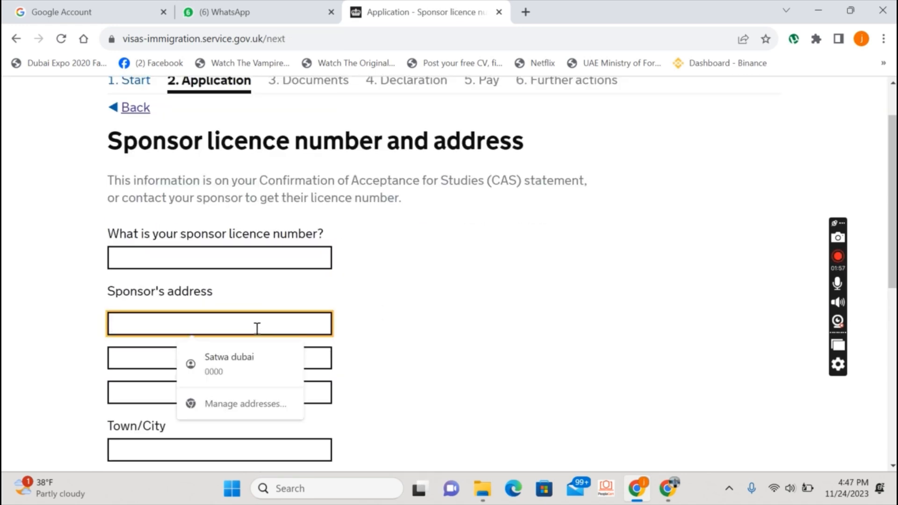
scroll(383, 337, "down", 2)
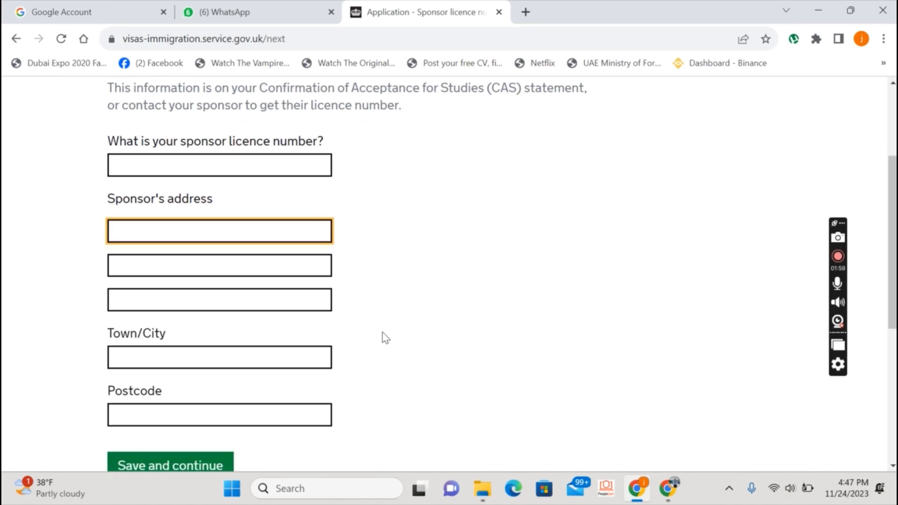
scroll(383, 337, "down", 1)
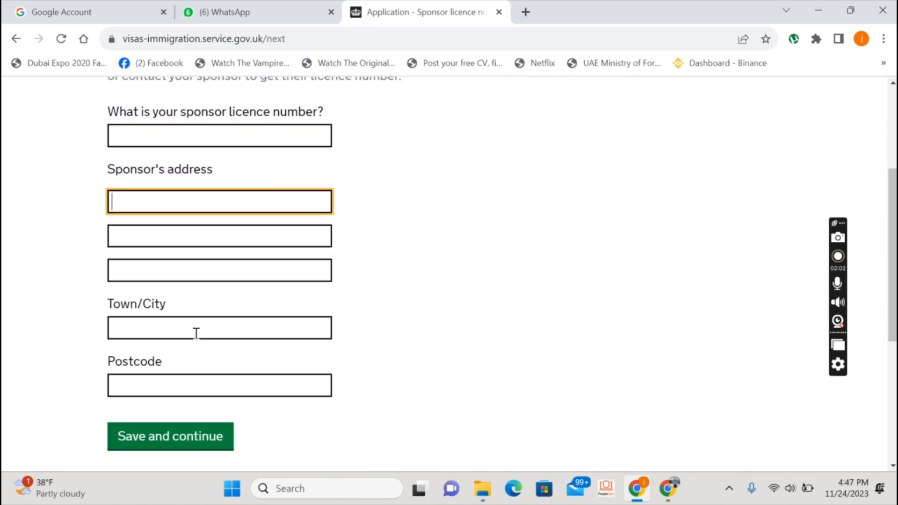
scroll(197, 334, "down", 2)
scroll(197, 334, "up", 5)
scroll(198, 325, "down", 6)
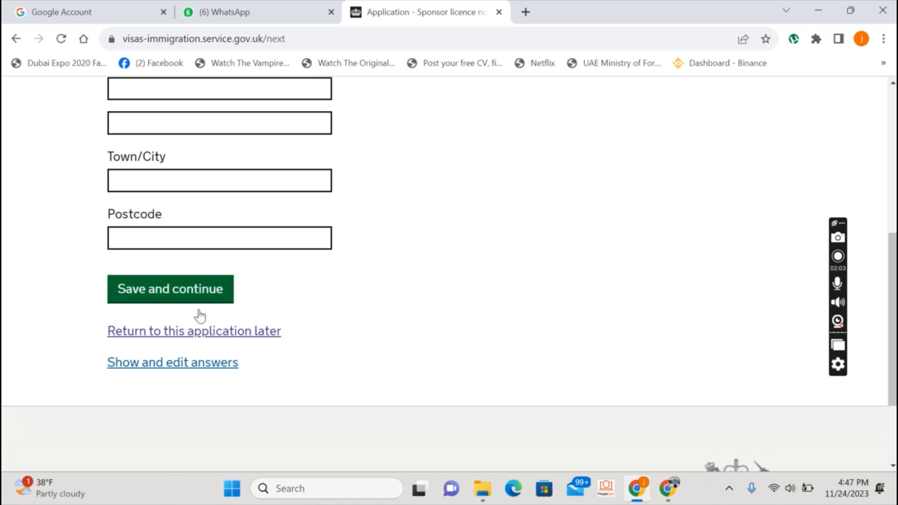
scroll(199, 317, "down", 1)
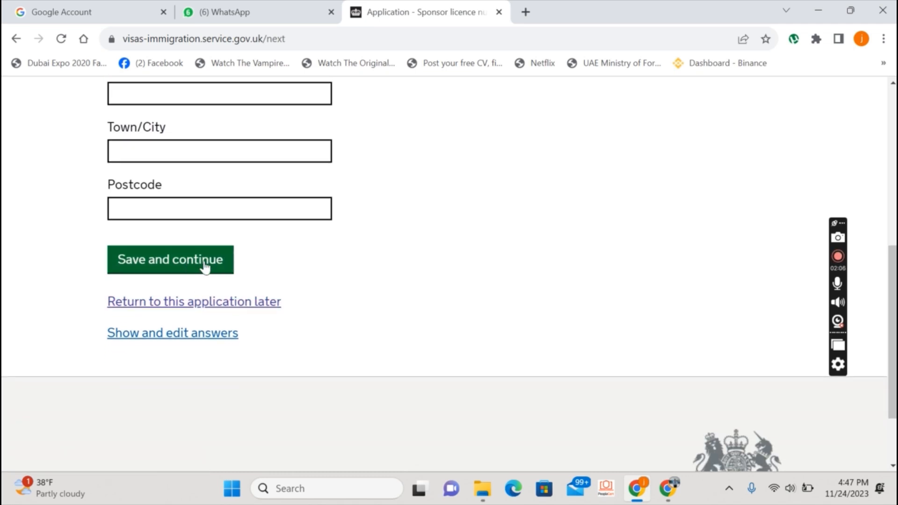
scroll(204, 264, "down", 2)
scroll(204, 265, "up", 6)
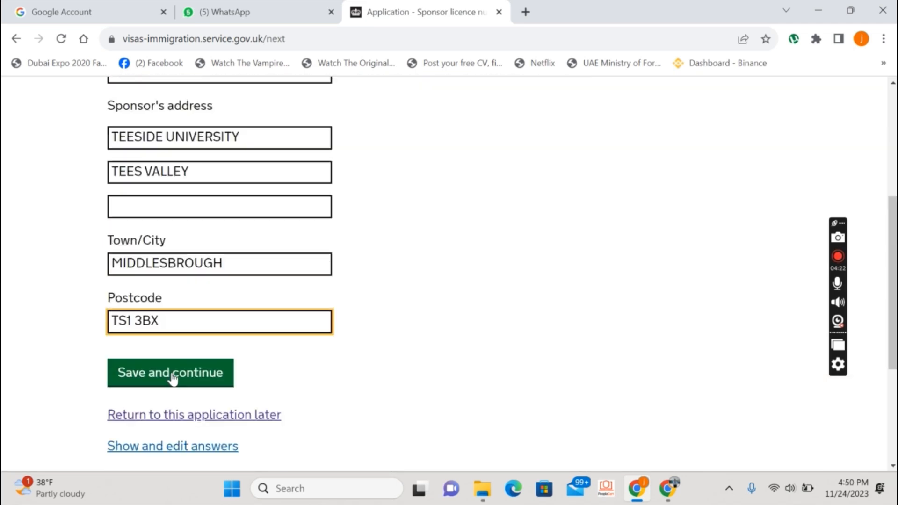
Submit the sponsor licence and address, keep it in Chrome, and submit the track-record-of-compliance sponsor type.
left_click(172, 374)
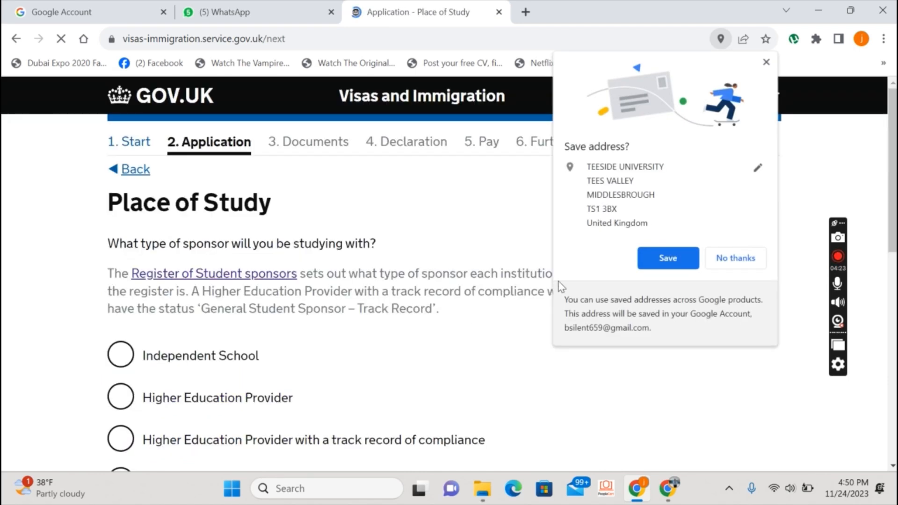
left_click(665, 258)
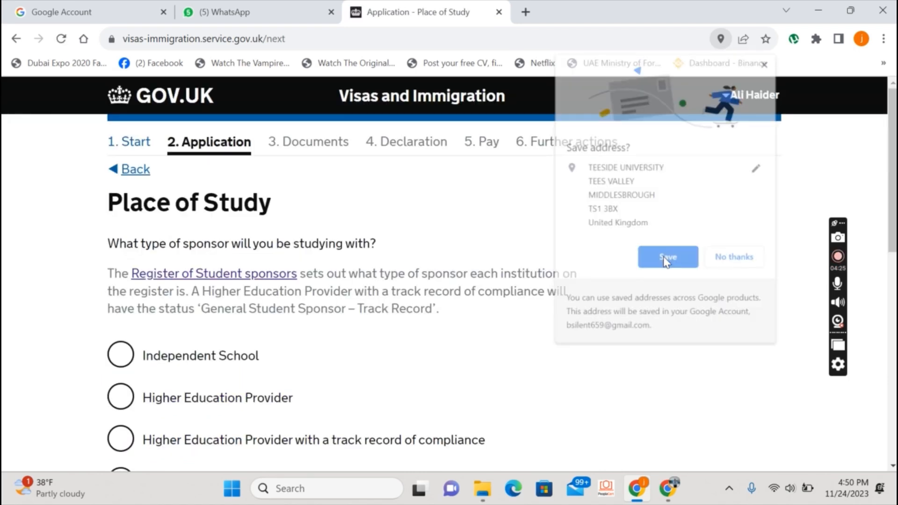
scroll(456, 295, "down", 3)
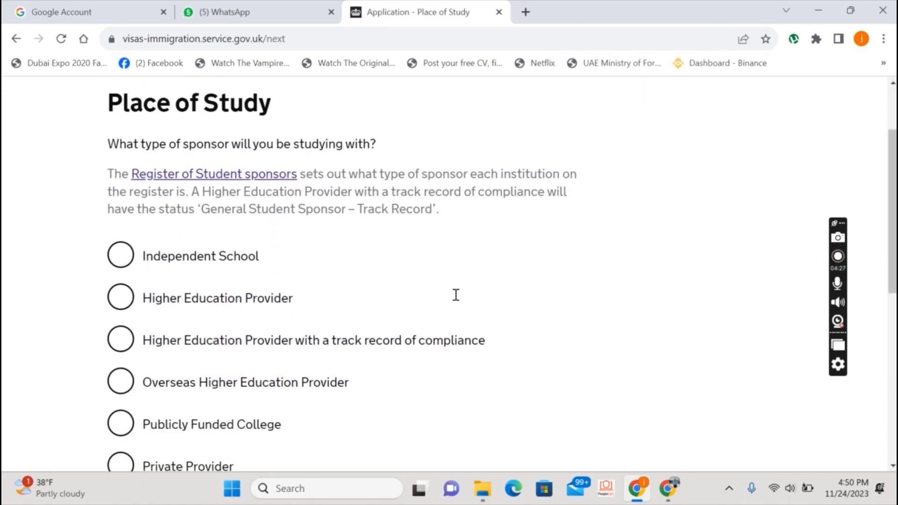
scroll(455, 295, "up", 2)
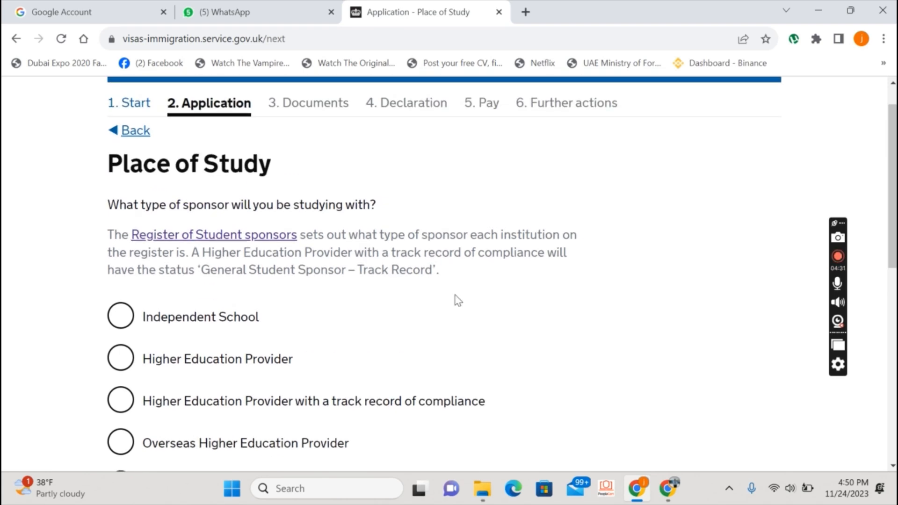
scroll(457, 299, "down", 1)
scroll(458, 300, "down", 1)
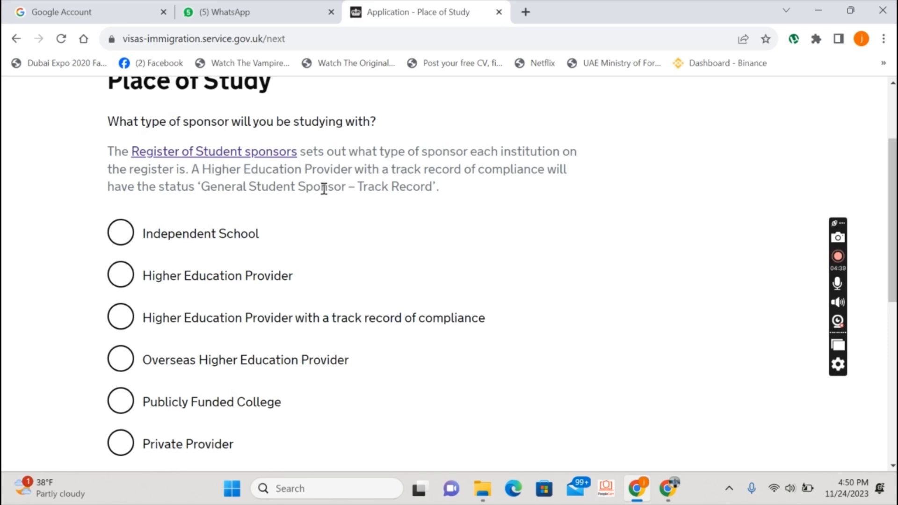
scroll(318, 234, "down", 1)
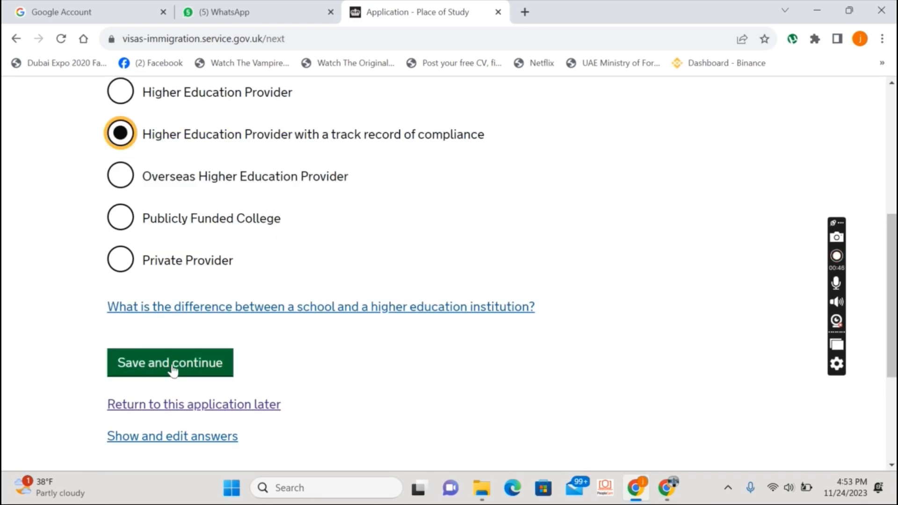
left_click(173, 368)
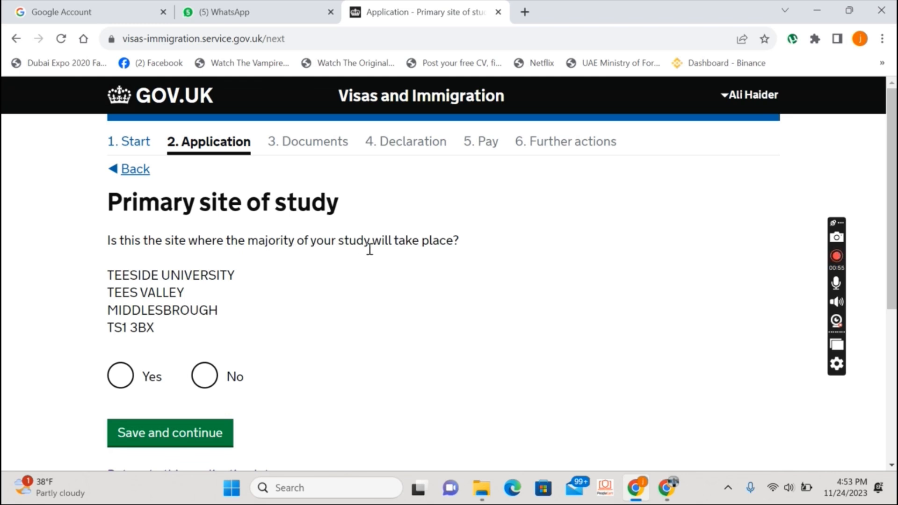
Confirm the Teeside University site as the main place of study.
left_click(123, 373)
left_click(161, 439)
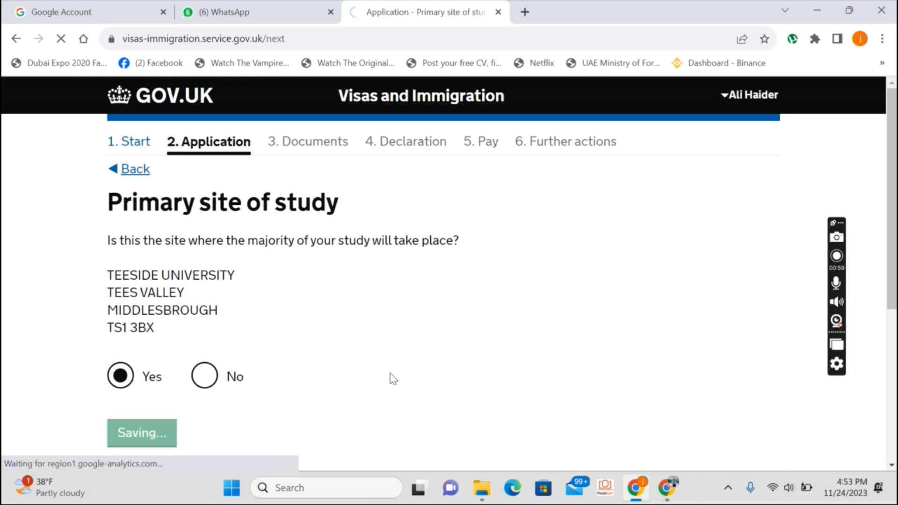
scroll(393, 379, "down", 1)
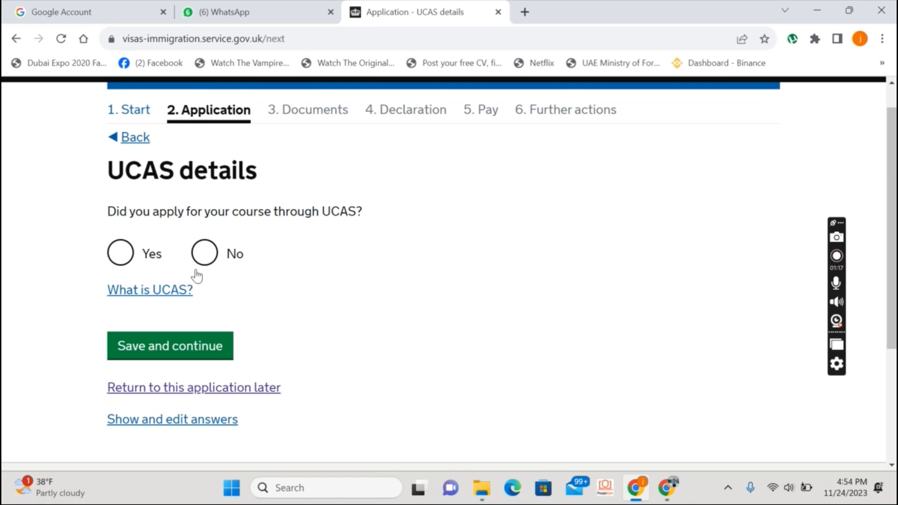
Answer No to applying through UCAS after the unanswered-question error.
left_click(171, 350)
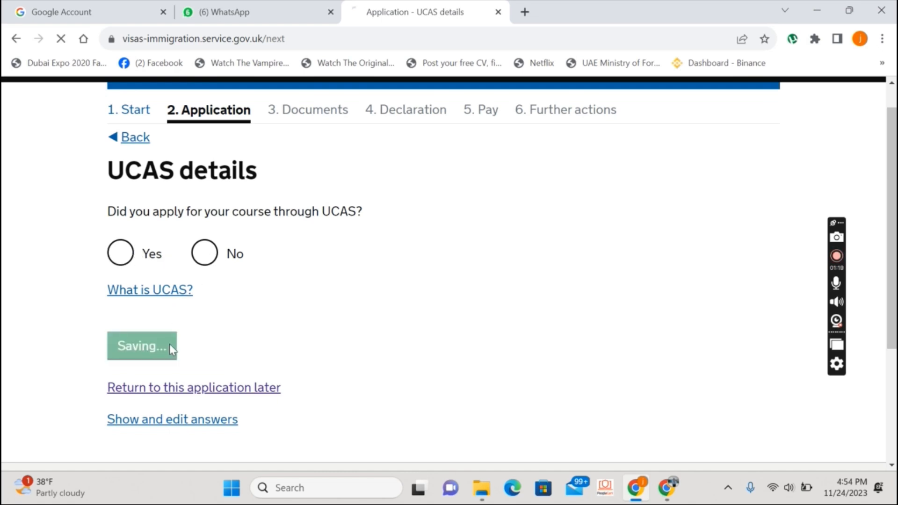
left_click(204, 410)
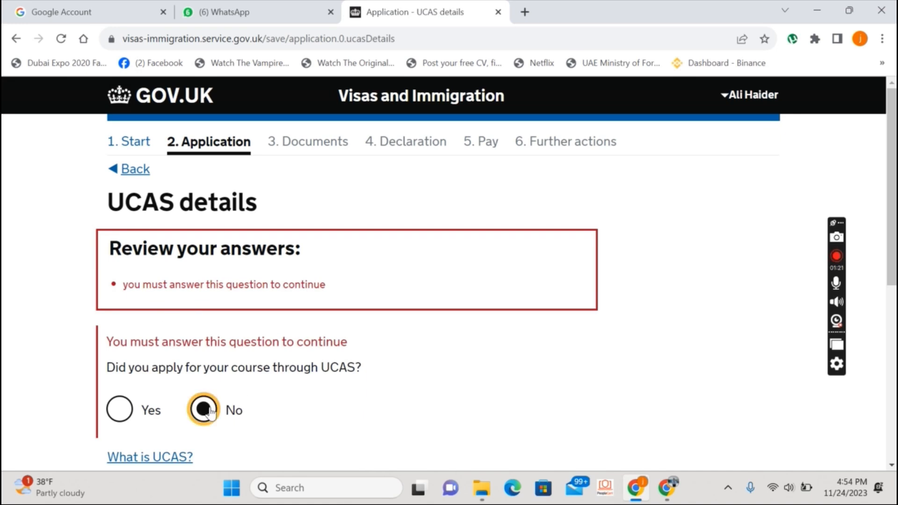
scroll(268, 412, "down", 3)
left_click(199, 393)
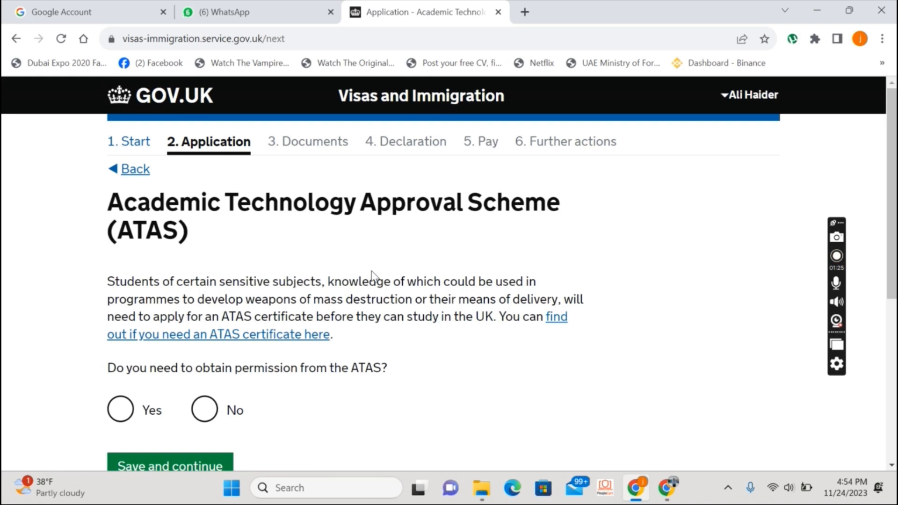
Answer Yes to ATAS with its reference number, then No to a future financial sponsor.
scroll(418, 250, "down", 1)
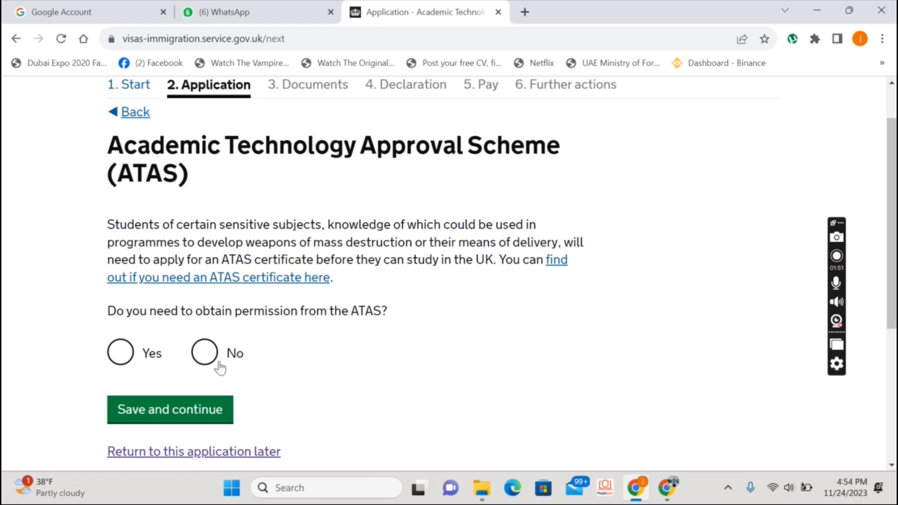
left_click(122, 355)
scroll(342, 355, "down", 2)
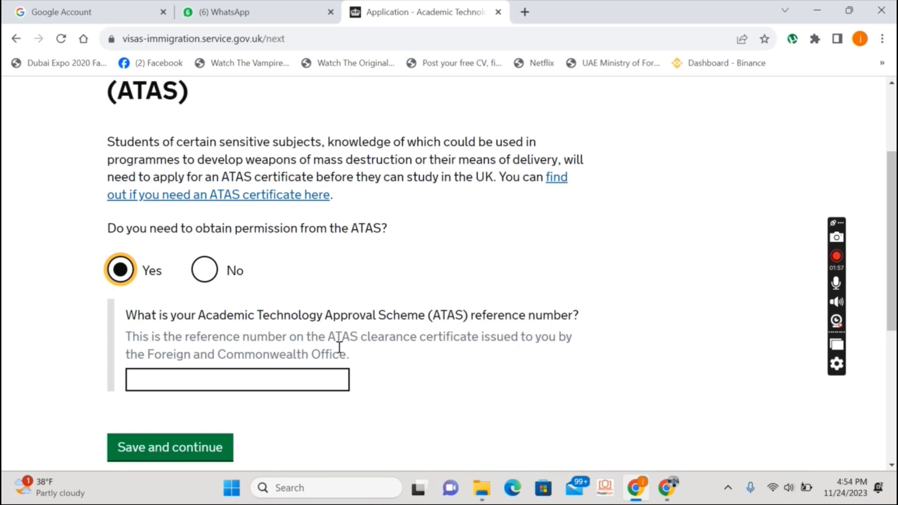
left_click(273, 373)
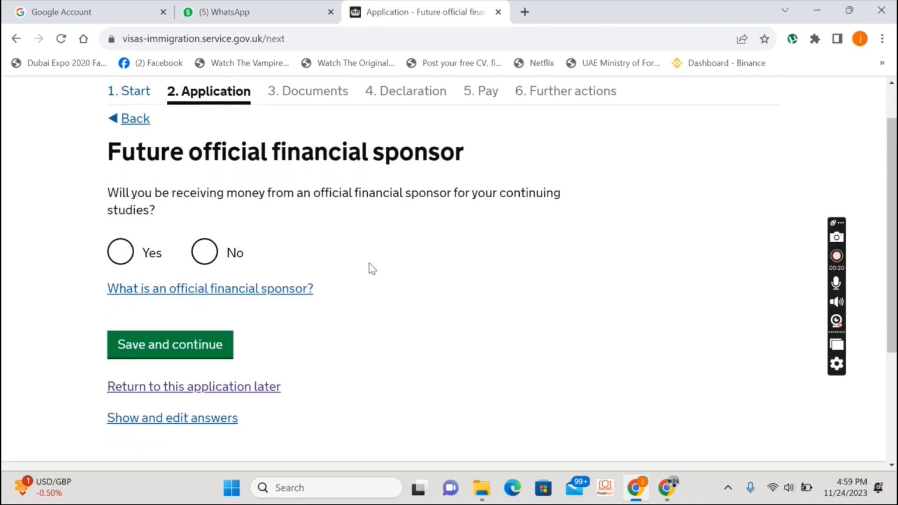
scroll(373, 269, "down", 1)
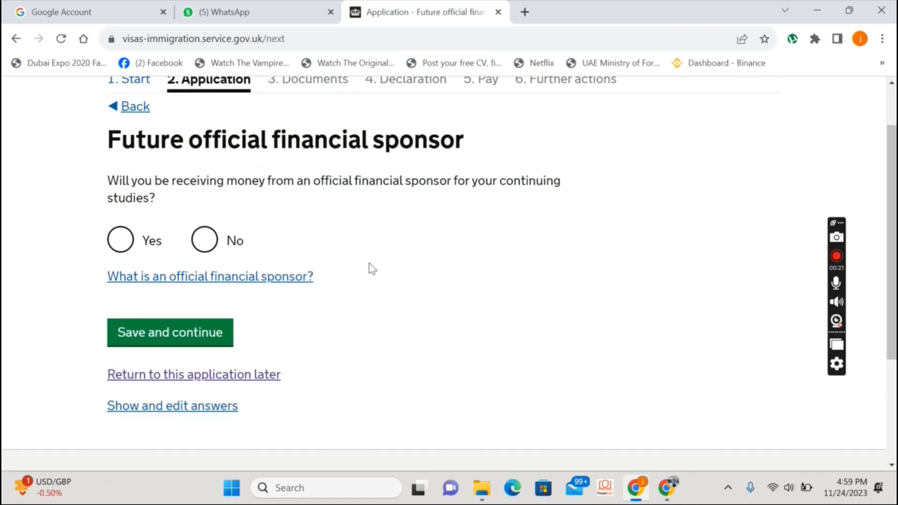
scroll(372, 269, "up", 1)
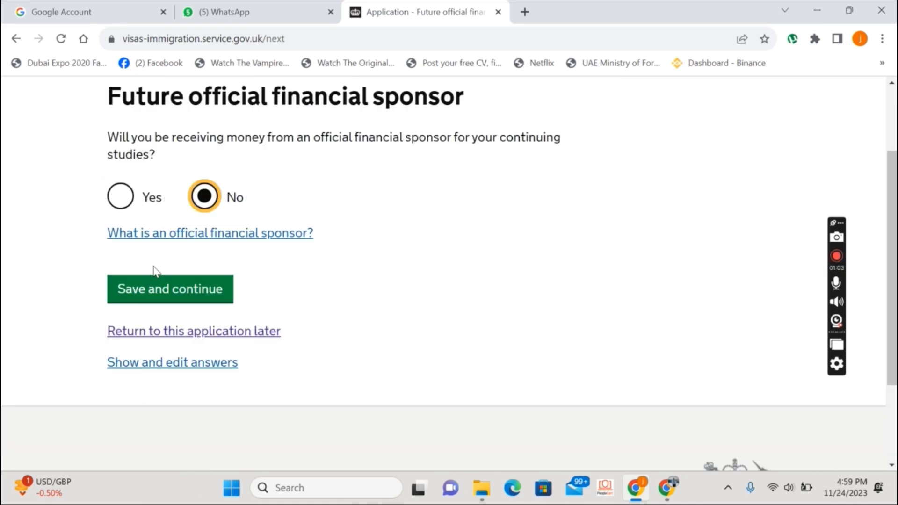
left_click(150, 288)
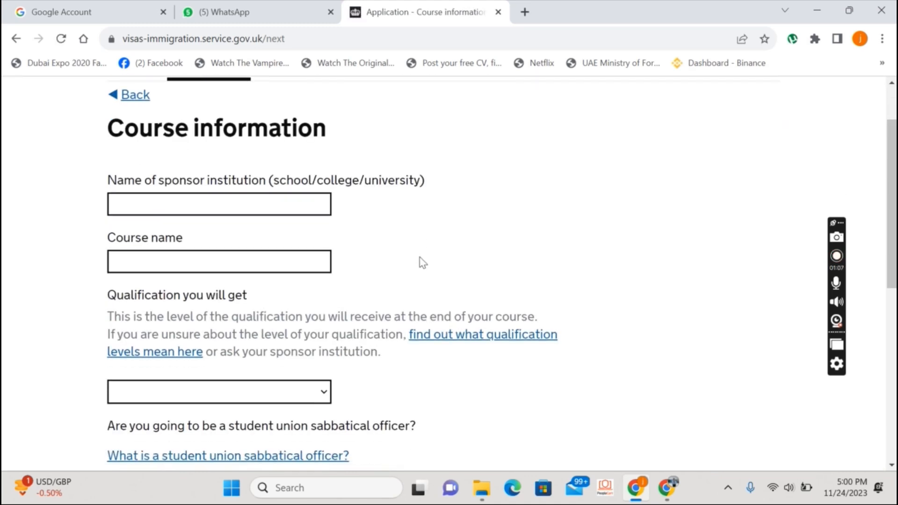
Enter Teeside university, 'Msc Oil and Gas Management(with advanced practice)', RQF7/SCQF11, and No to sabbatical officer.
scroll(421, 262, "down", 1)
left_click(215, 177)
type("Teeside university")
left_click(152, 239)
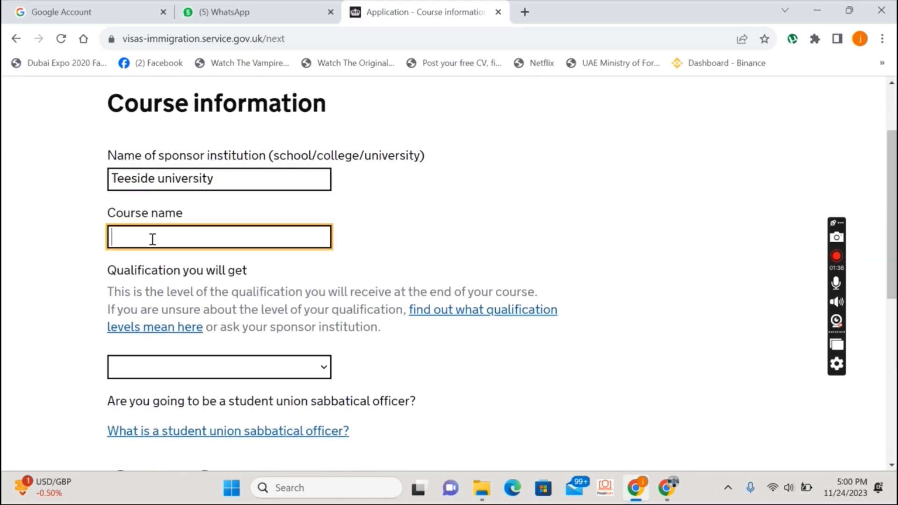
type("Msc Oil and Gas Managemen")
type("t(with advanced practice)")
scroll(260, 265, "down", 1)
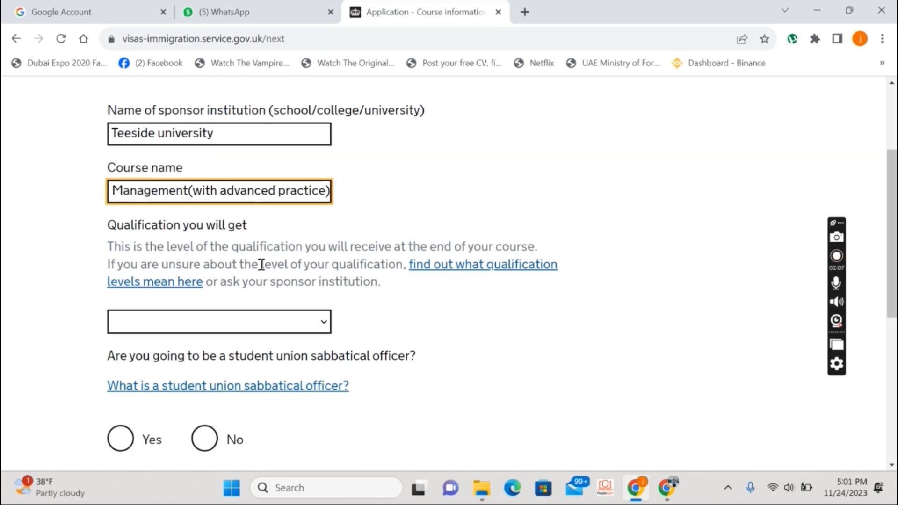
left_click(323, 309)
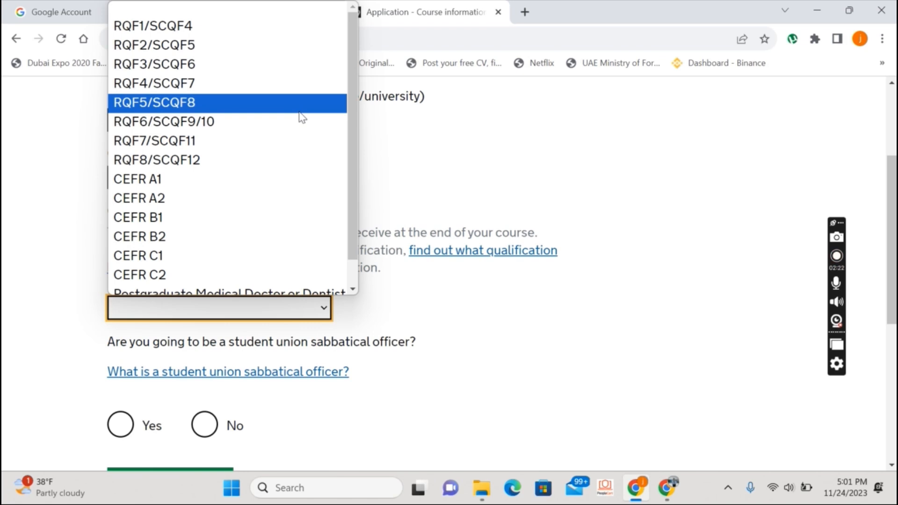
scroll(209, 140, "down", 1)
scroll(233, 161, "up", 1)
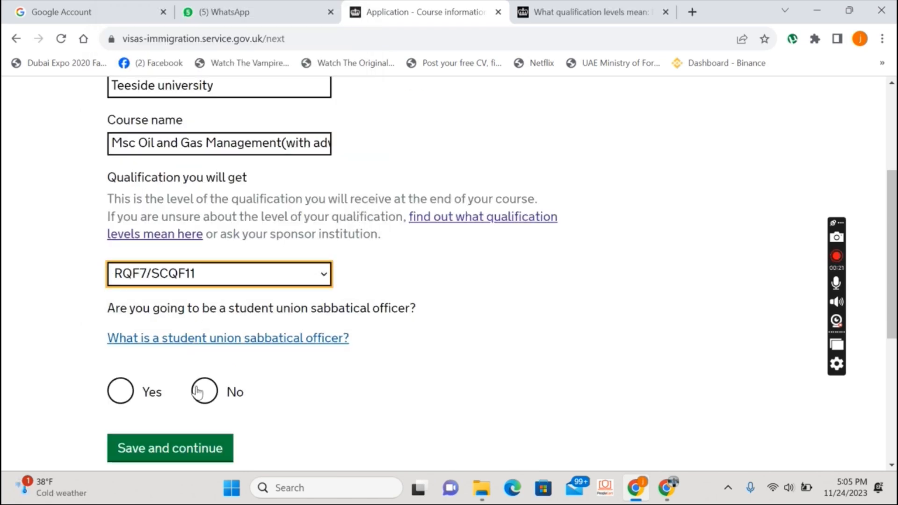
scroll(306, 401, "down", 1)
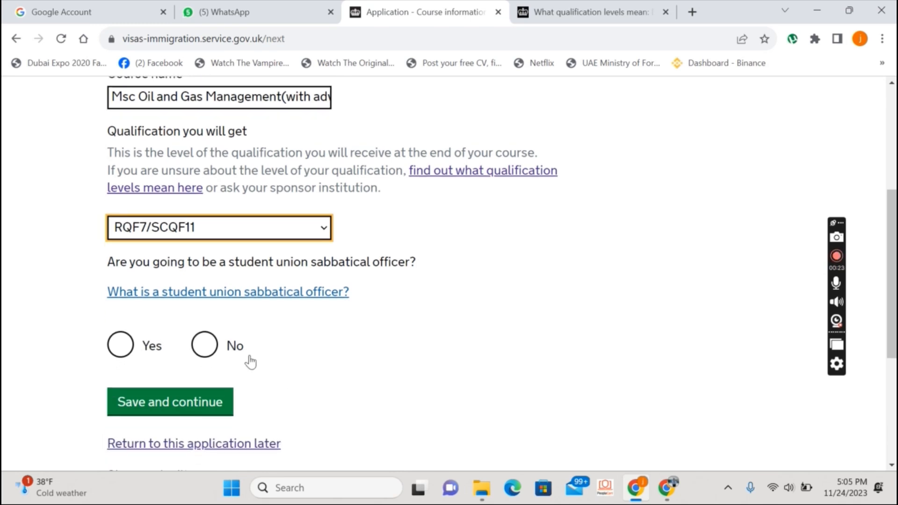
left_click(207, 347)
left_click(165, 410)
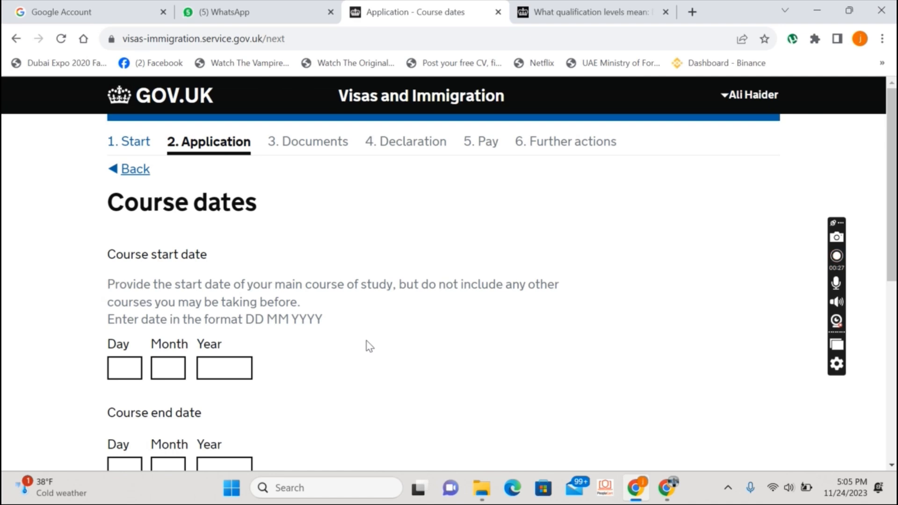
Set the course start date to 15/01/2024 and end date to 16/01/2026.
scroll(369, 347, "down", 2)
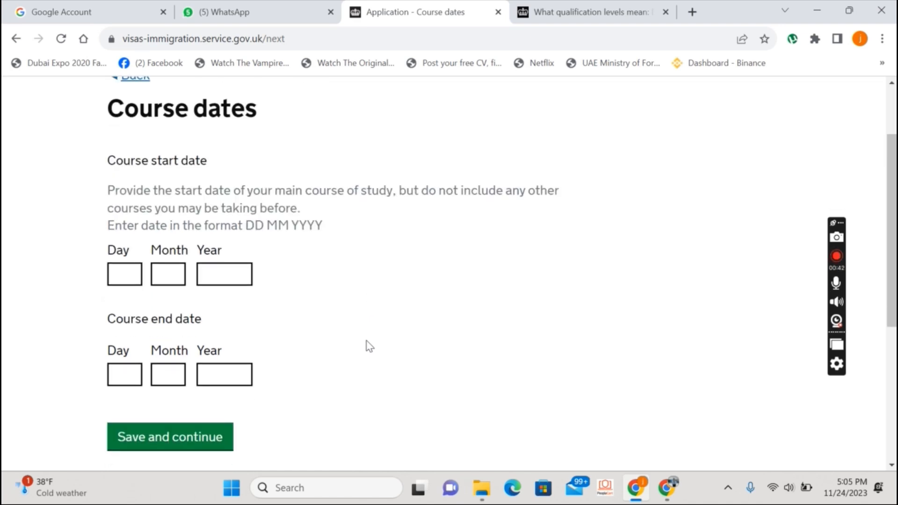
left_click(124, 274)
type("15")
left_click(162, 274)
type("01")
left_click(219, 275)
type("2024")
left_click(123, 377)
type("16")
left_click(168, 374)
type("01")
left_click(227, 374)
type("2026")
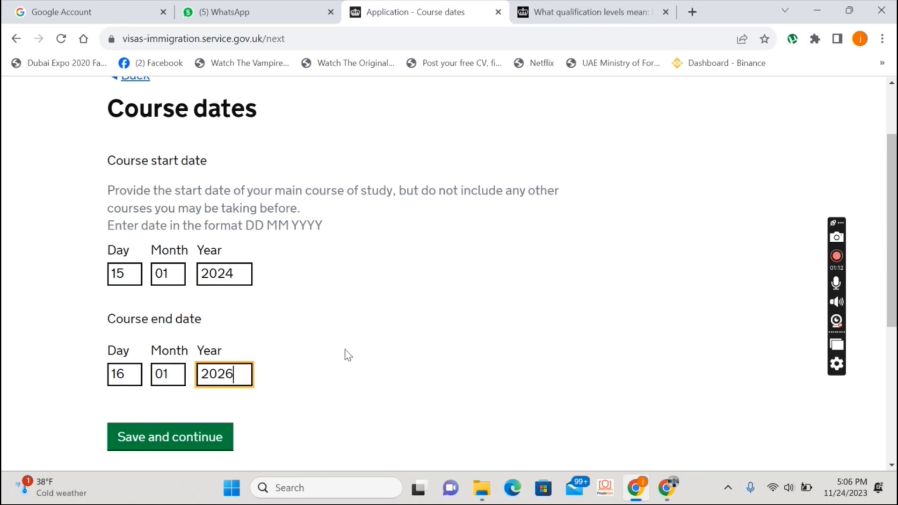
scroll(345, 355, "up", 1)
scroll(281, 355, "down", 3)
left_click(212, 357)
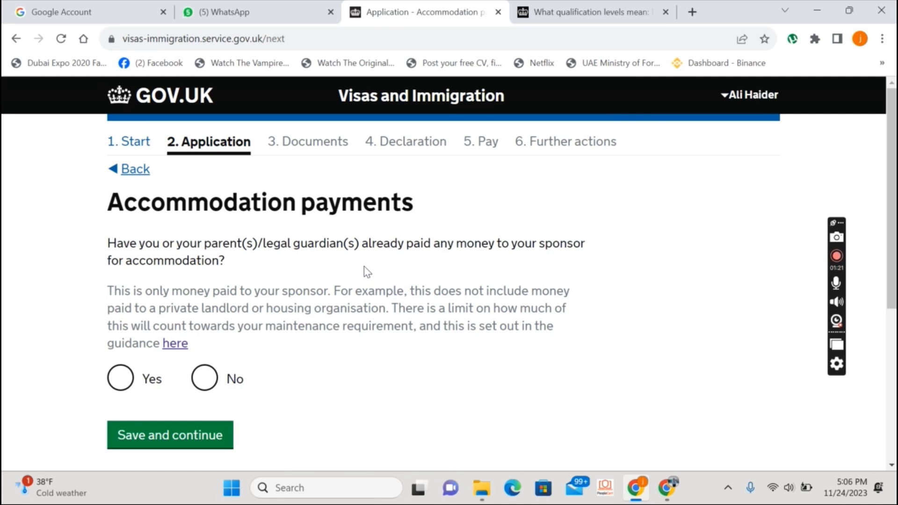
Answer No to accommodation payments already made to the sponsor.
scroll(364, 265, "down", 1)
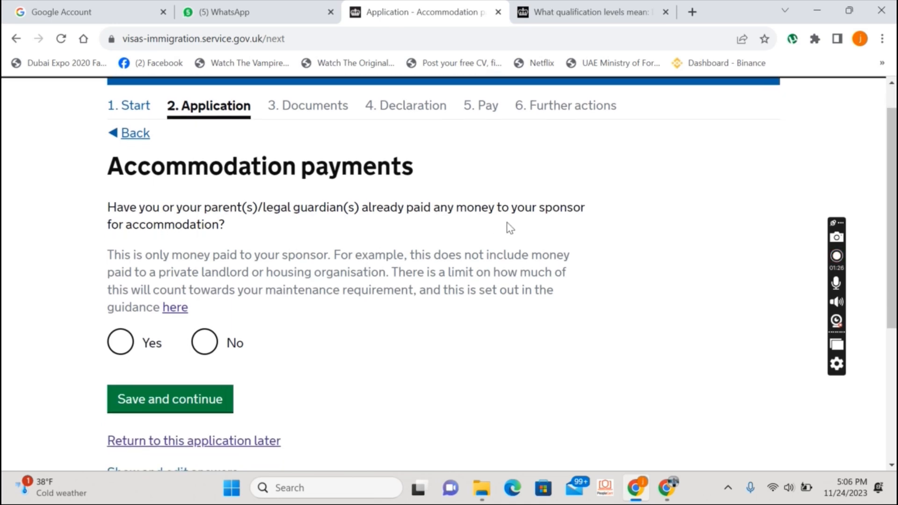
left_click(209, 344)
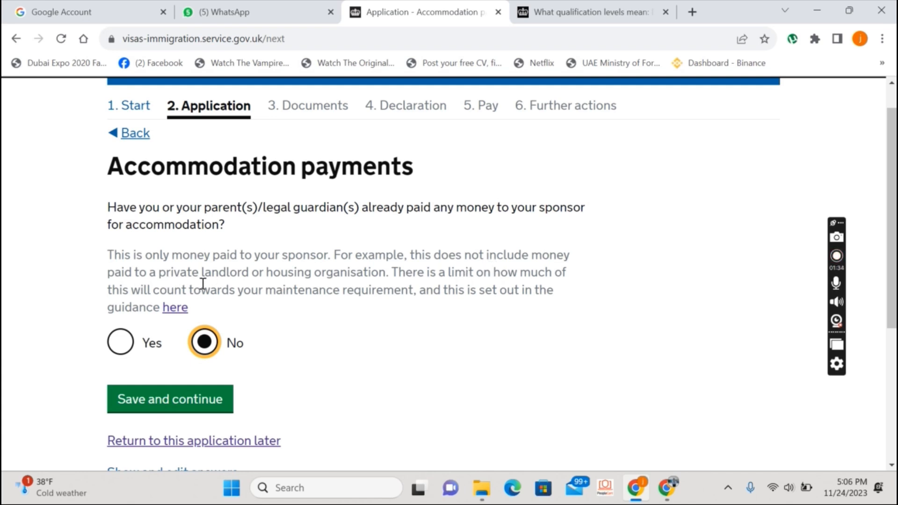
left_click(160, 402)
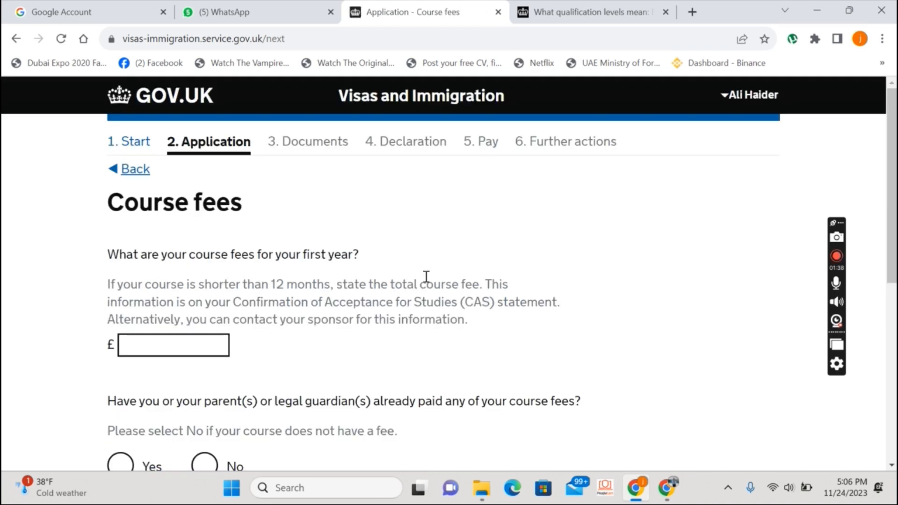
Enter £9000 first-year fees, £5015 already paid, with the sponsor's CAS confirmation as proof.
scroll(425, 277, "down", 3)
left_click(187, 230)
type("9000")
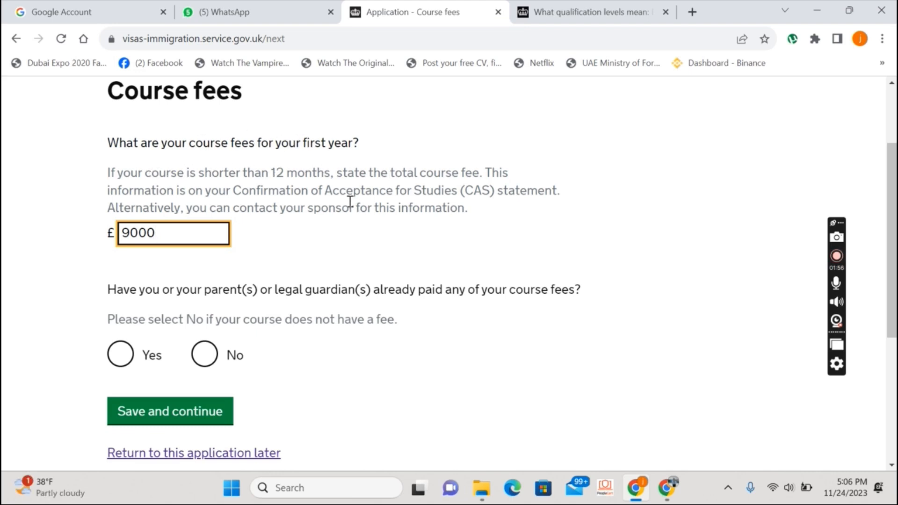
scroll(351, 200, "down", 2)
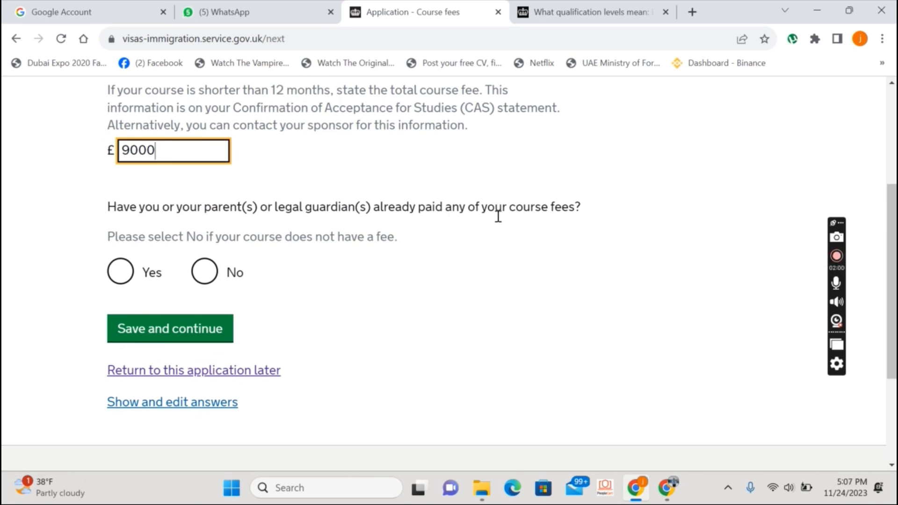
left_click(119, 273)
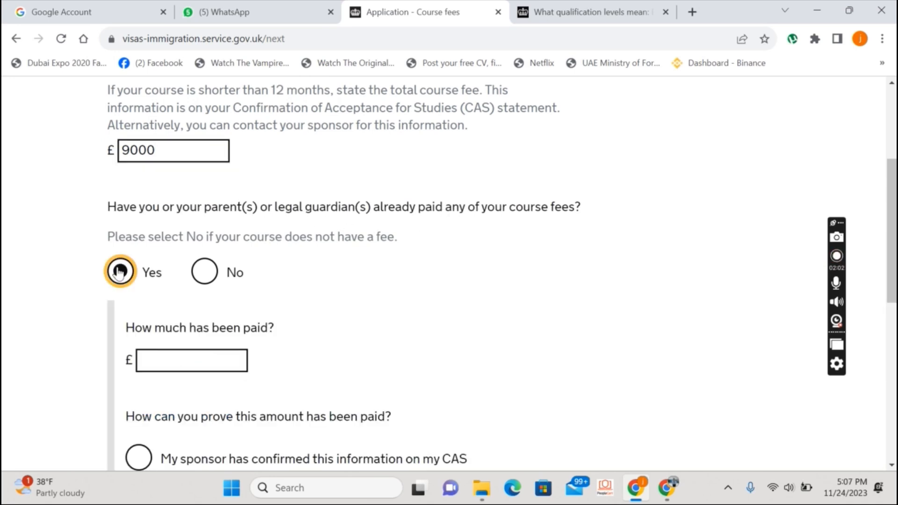
scroll(283, 293, "down", 2)
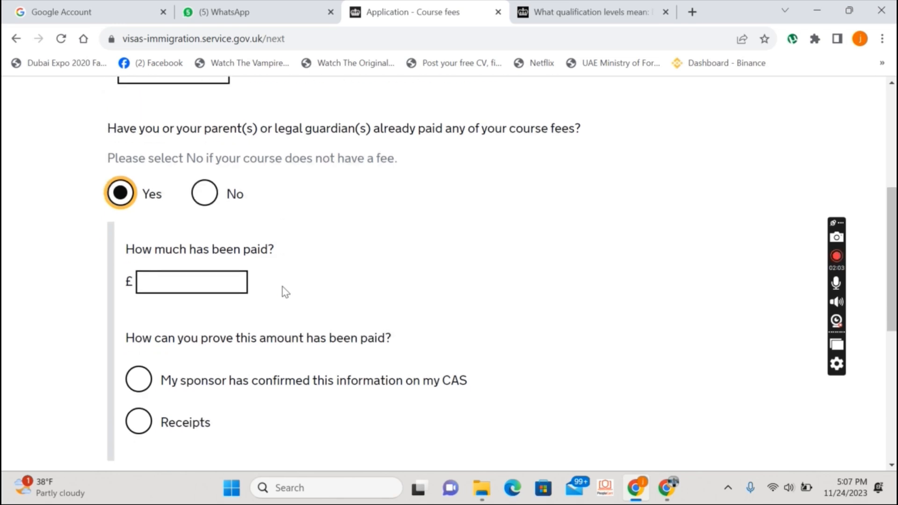
left_click(186, 265)
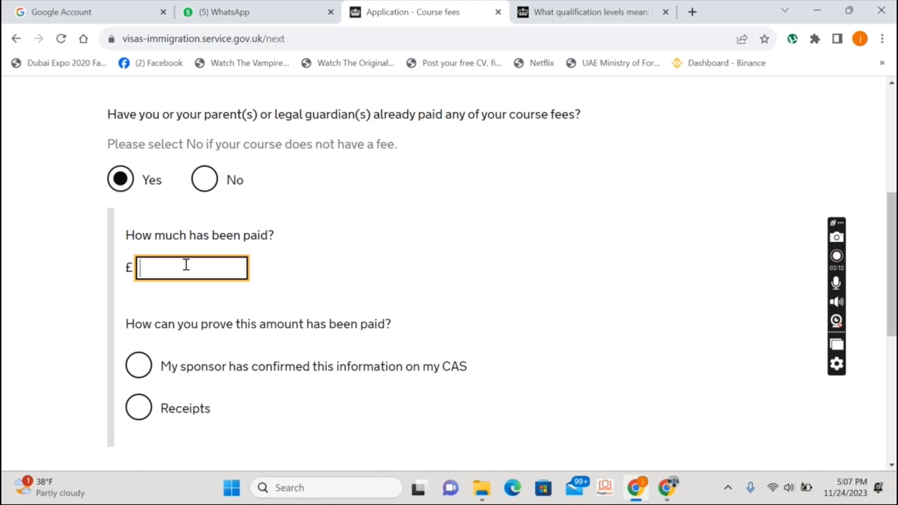
type("5015")
scroll(251, 341, "down", 2)
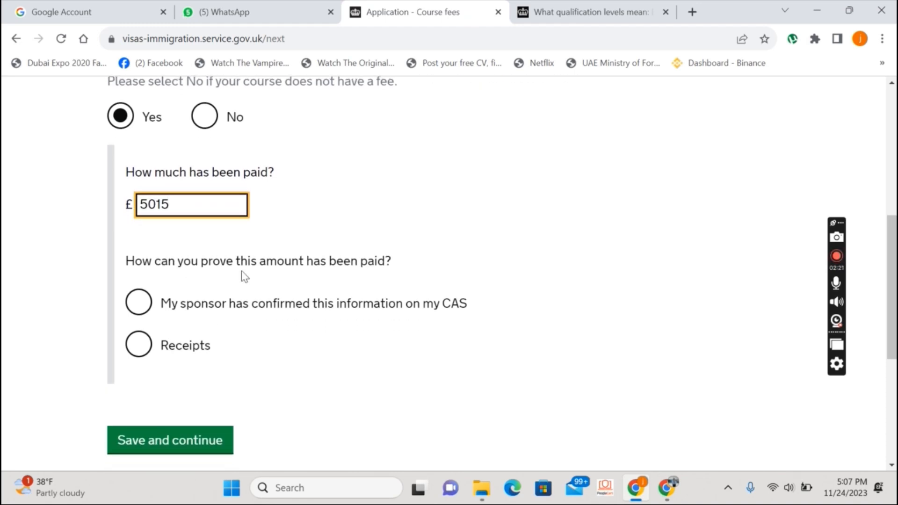
left_click(140, 303)
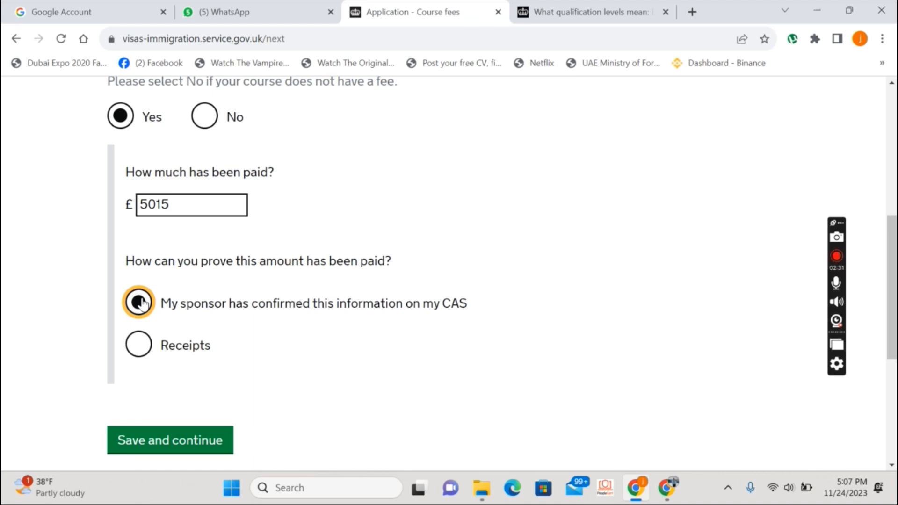
scroll(235, 318, "down", 2)
scroll(234, 318, "up", 3)
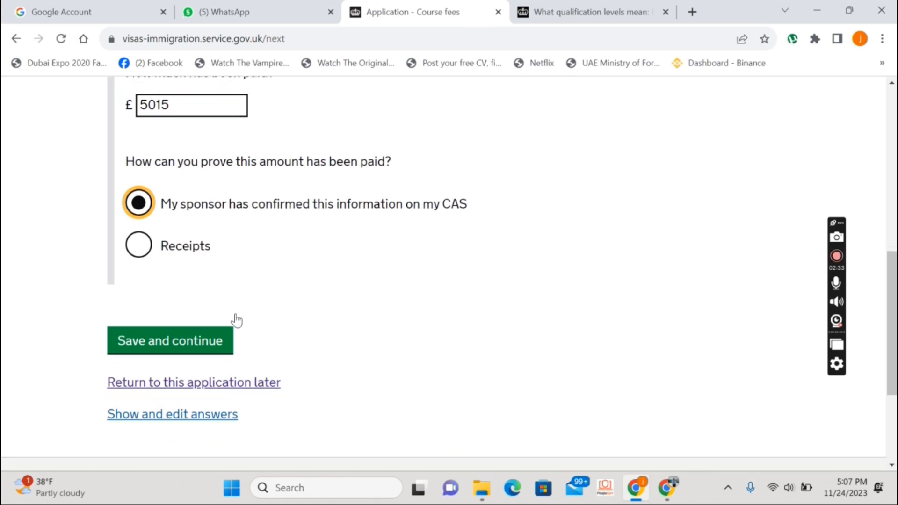
scroll(236, 321, "up", 1)
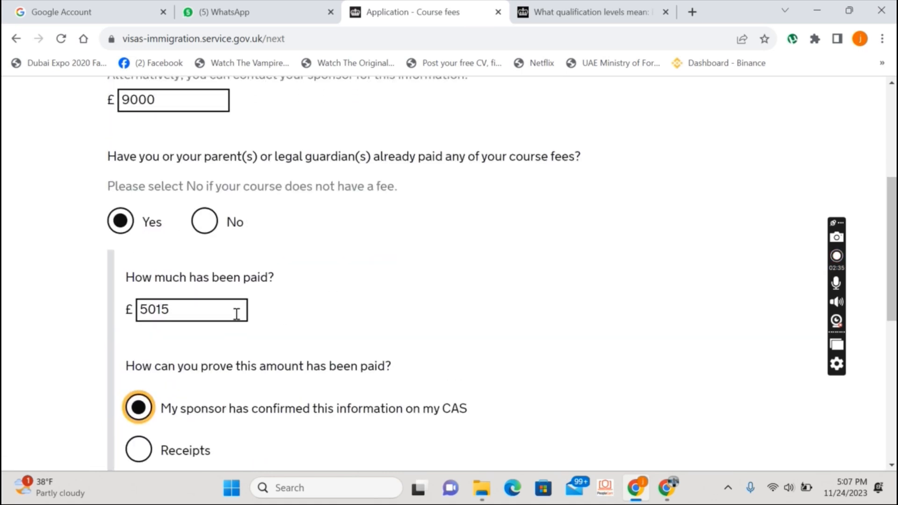
scroll(303, 337, "down", 4)
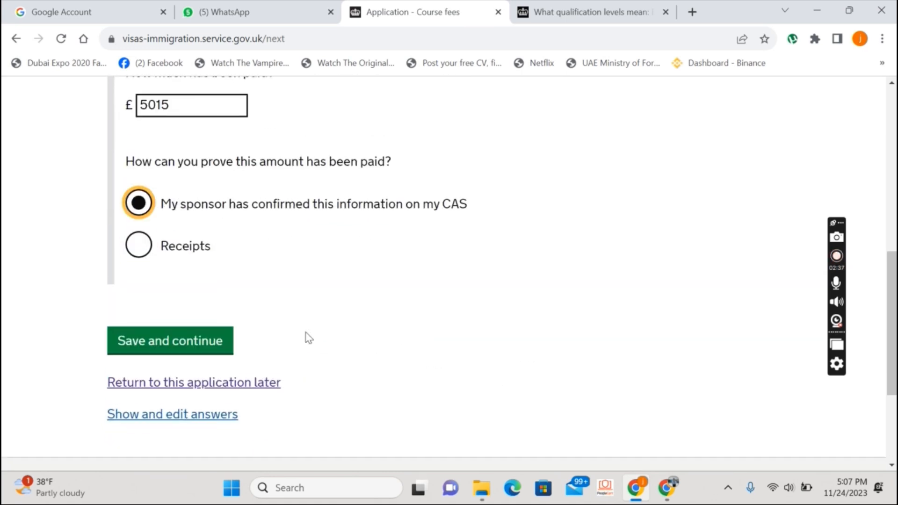
left_click(208, 342)
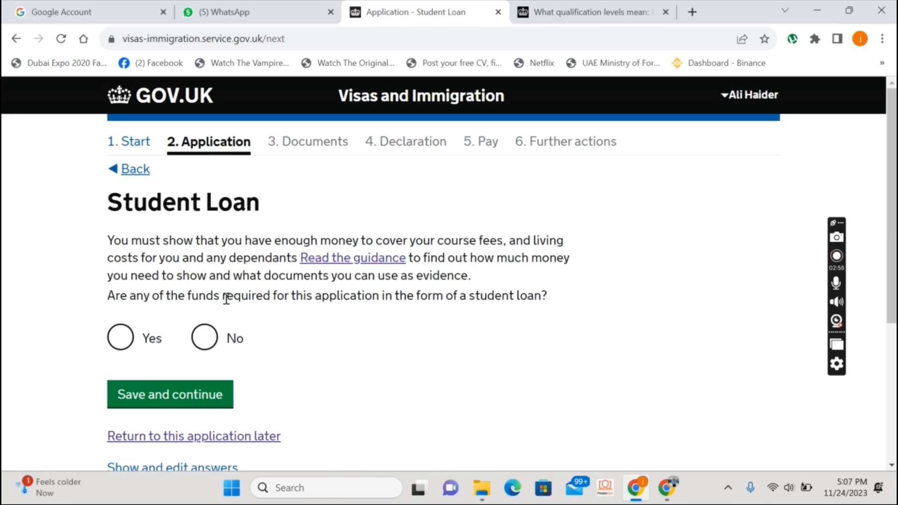
Answer No to funding the course with a student loan.
left_click(205, 340)
left_click(173, 395)
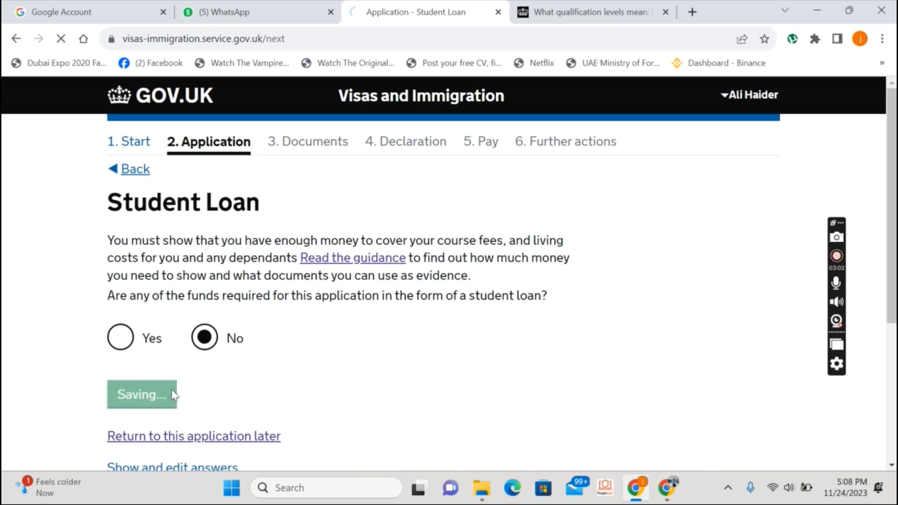
scroll(395, 318, "down", 1)
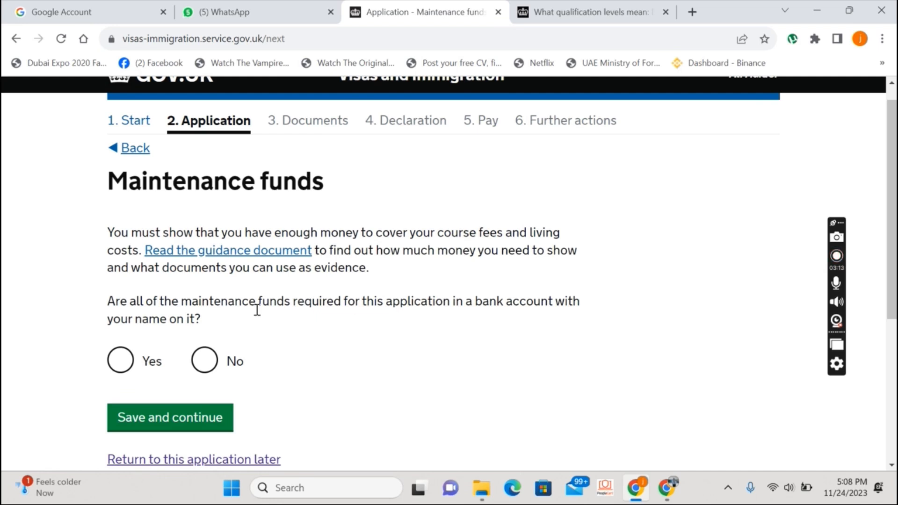
Answer Yes to holding all maintenance funds in your own bank account.
left_click(133, 360)
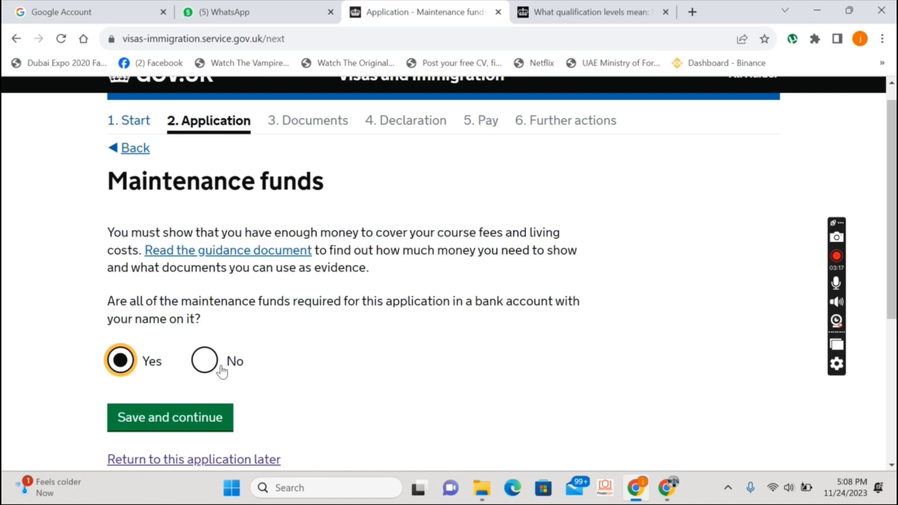
left_click(205, 362)
scroll(267, 351, "down", 2)
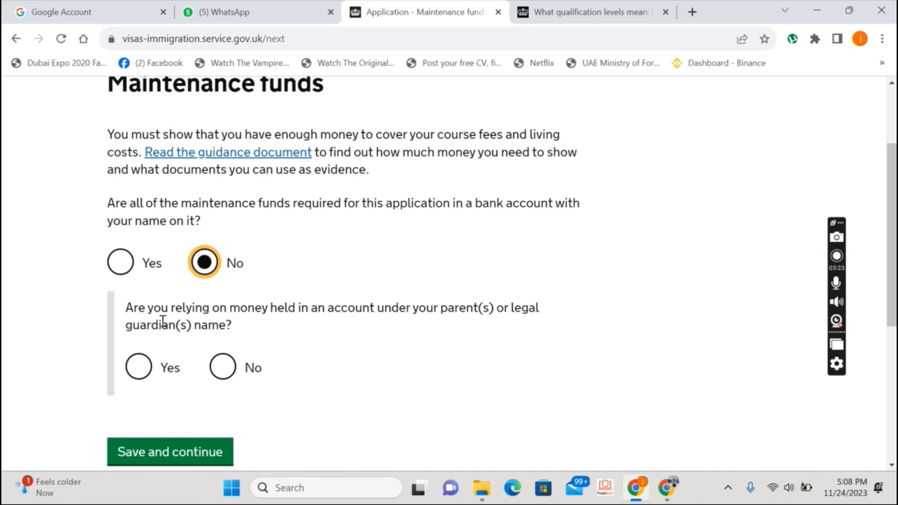
left_click_drag(238, 313, 275, 345)
left_click(276, 344)
left_click(116, 268)
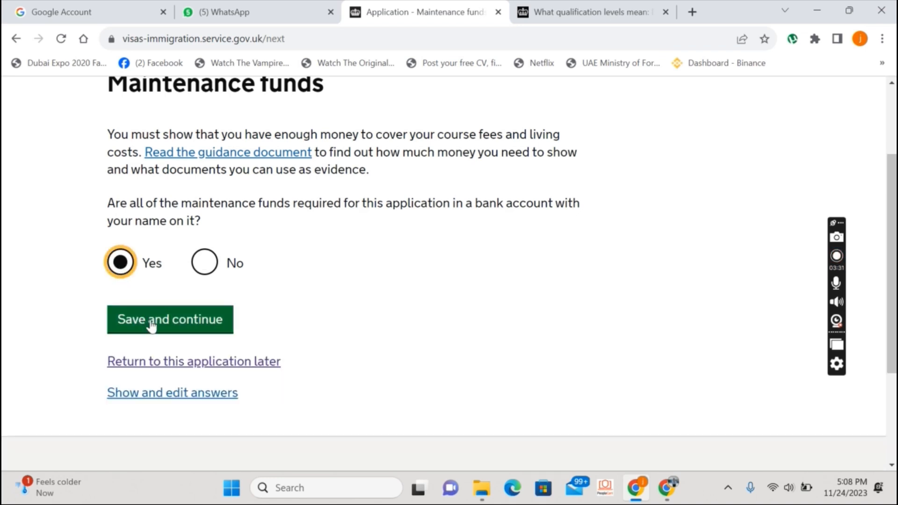
left_click(174, 323)
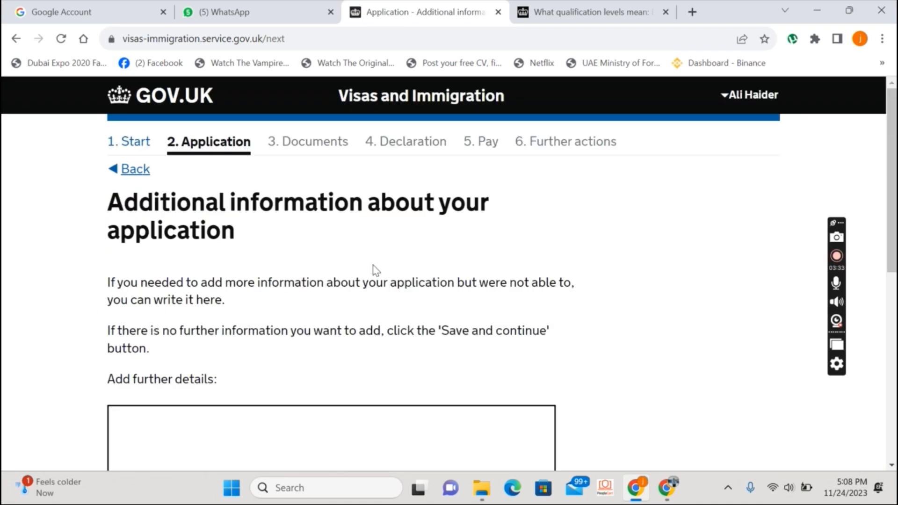
Leave the additional information box empty and save the page.
scroll(376, 270, "down", 2)
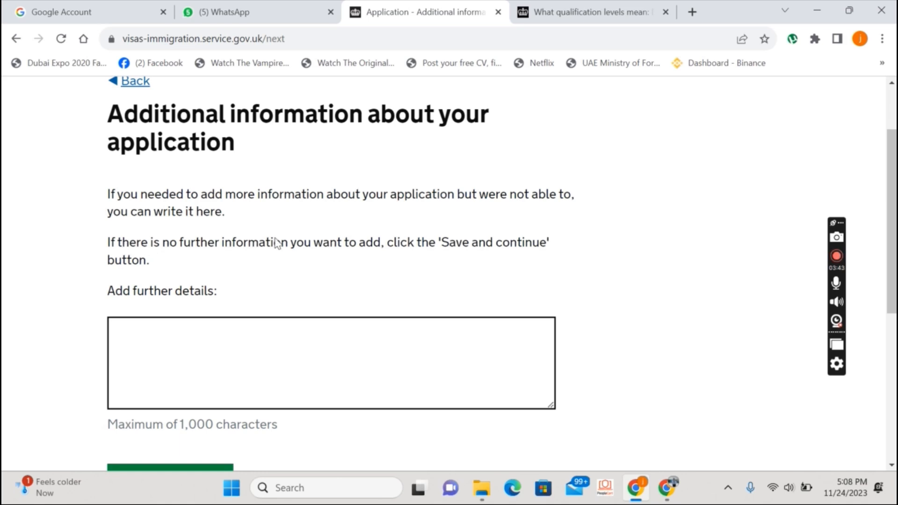
scroll(456, 260, "down", 2)
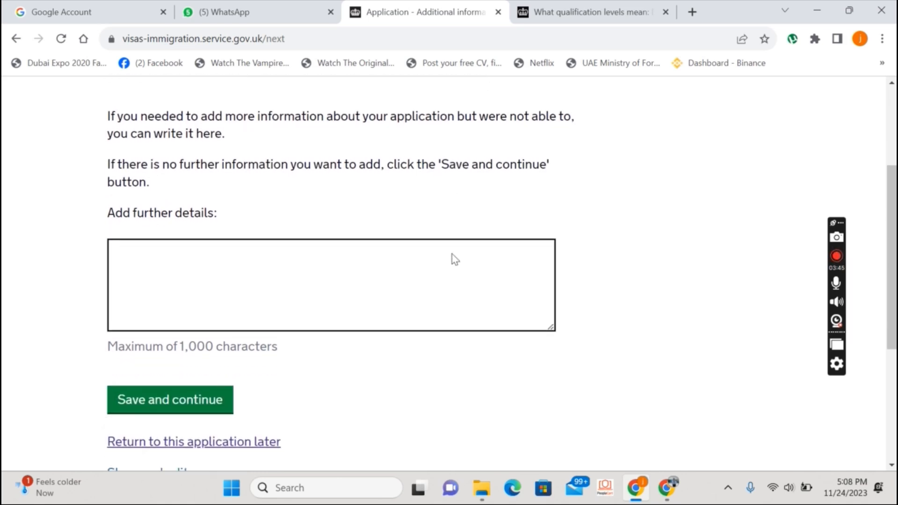
scroll(455, 259, "up", 2)
scroll(456, 260, "up", 1)
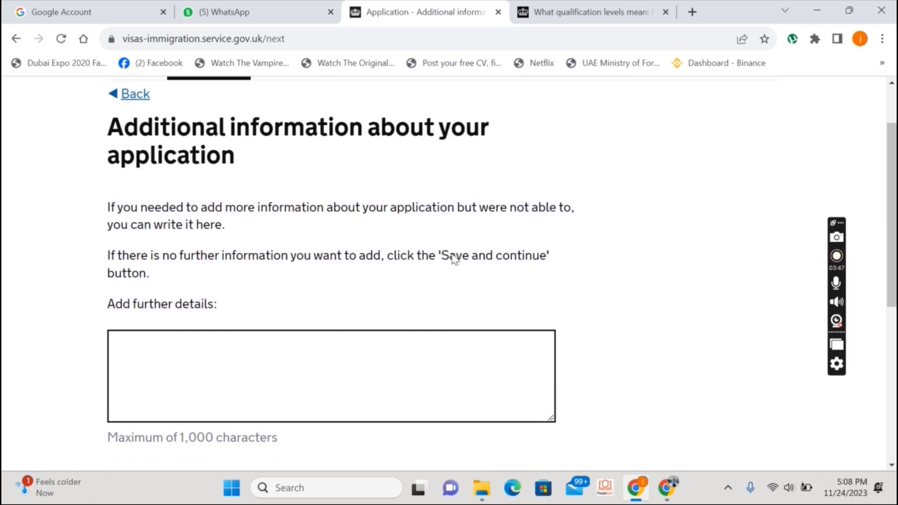
scroll(454, 258, "down", 2)
left_click(219, 407)
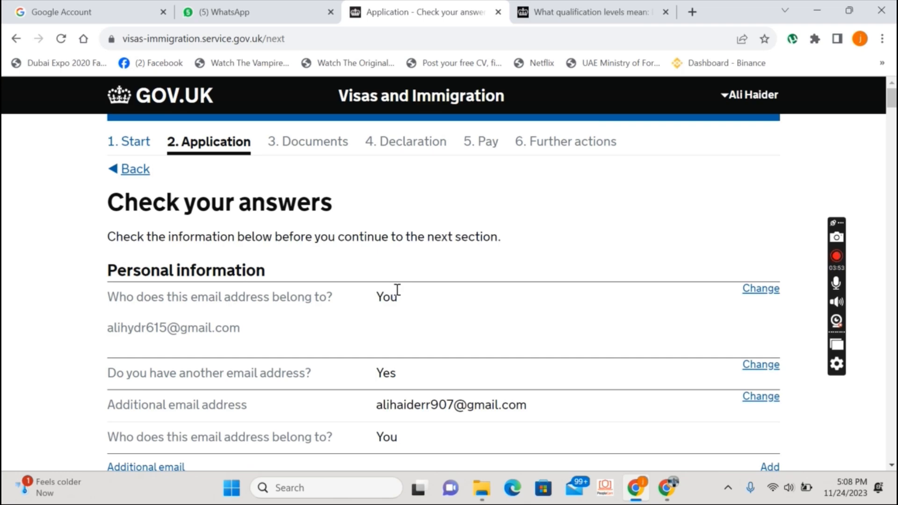
Read through the Check your answers summary for the application section.
scroll(397, 290, "down", 20)
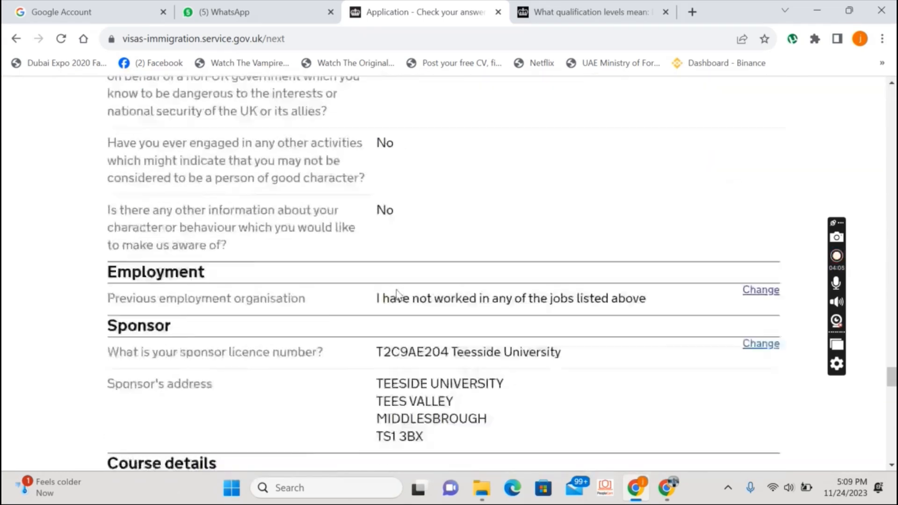
scroll(397, 290, "up", 20)
scroll(338, 184, "down", 15)
scroll(310, 377, "down", 8)
scroll(310, 377, "up", 20)
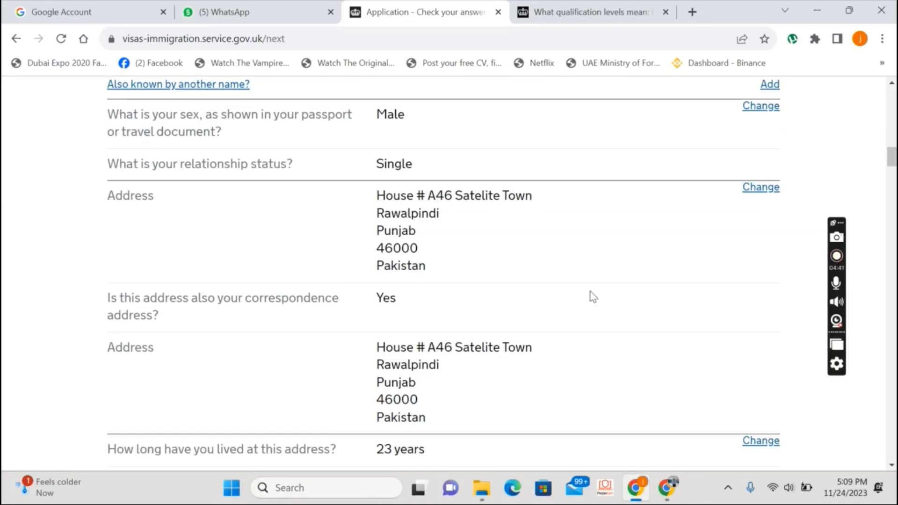
scroll(737, 407, "down", 1)
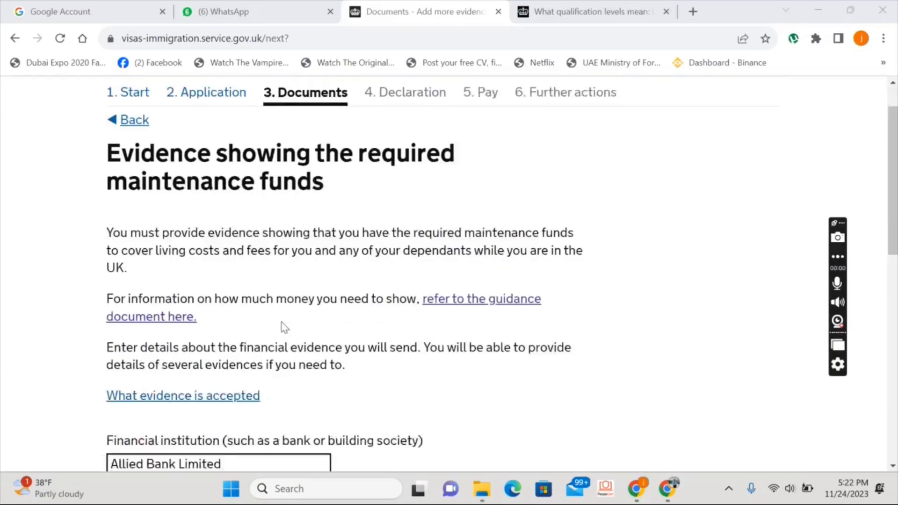
scroll(284, 326, "up", 1)
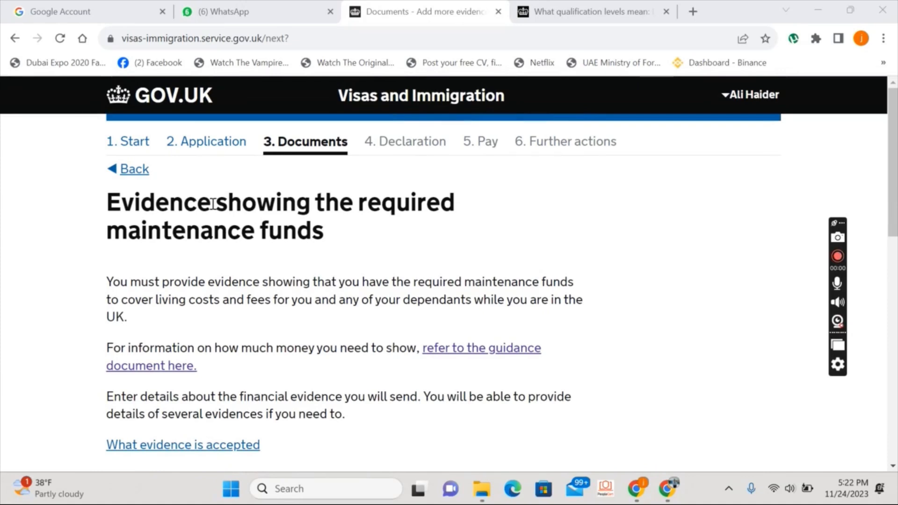
Record Allied Bank Limited personal bank statements as the maintenance funds evidence.
scroll(309, 230, "down", 2)
scroll(309, 230, "down", 3)
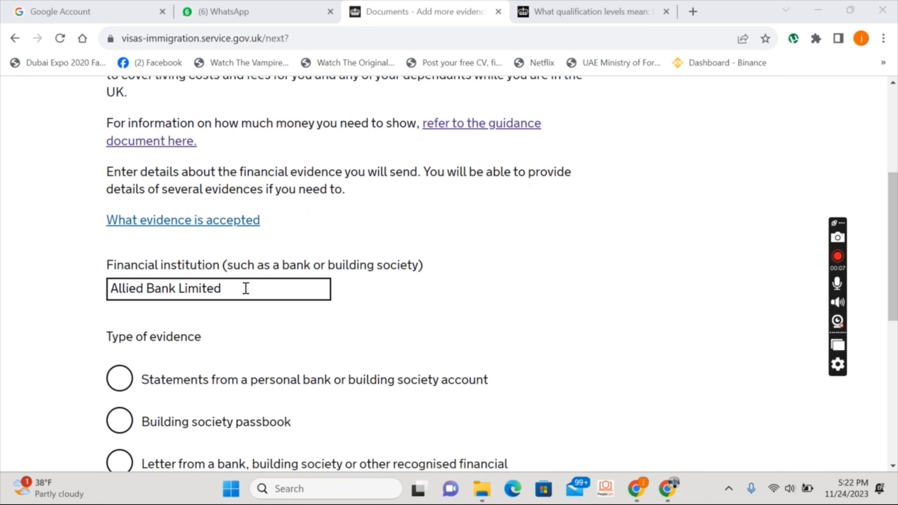
scroll(246, 288, "down", 1)
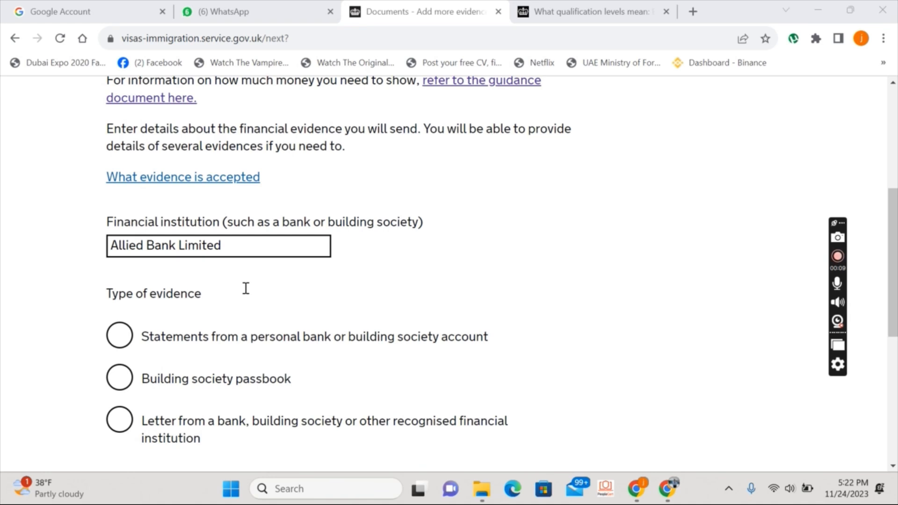
scroll(245, 288, "down", 2)
scroll(246, 289, "down", 1)
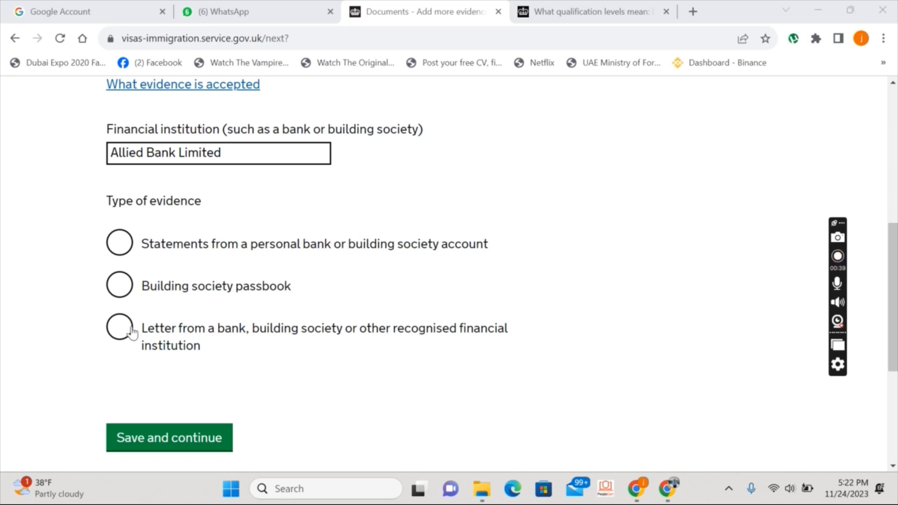
left_click(123, 241)
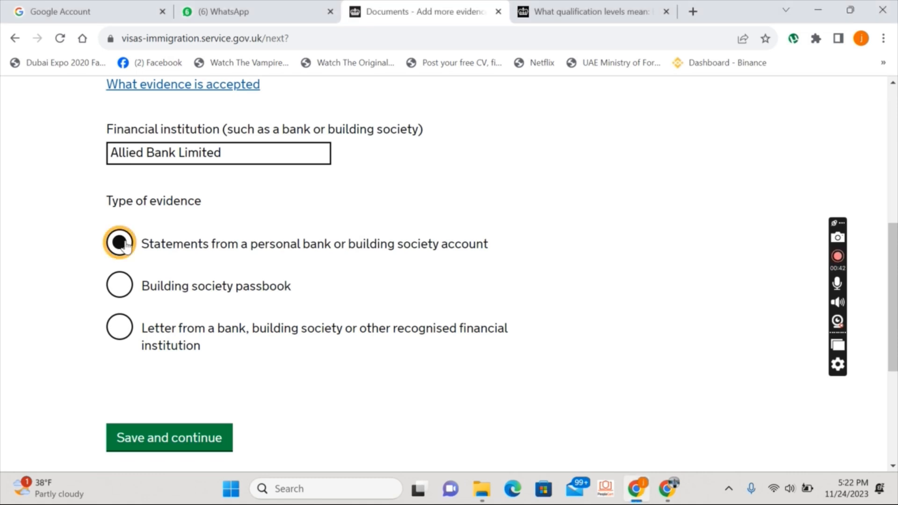
left_click(175, 443)
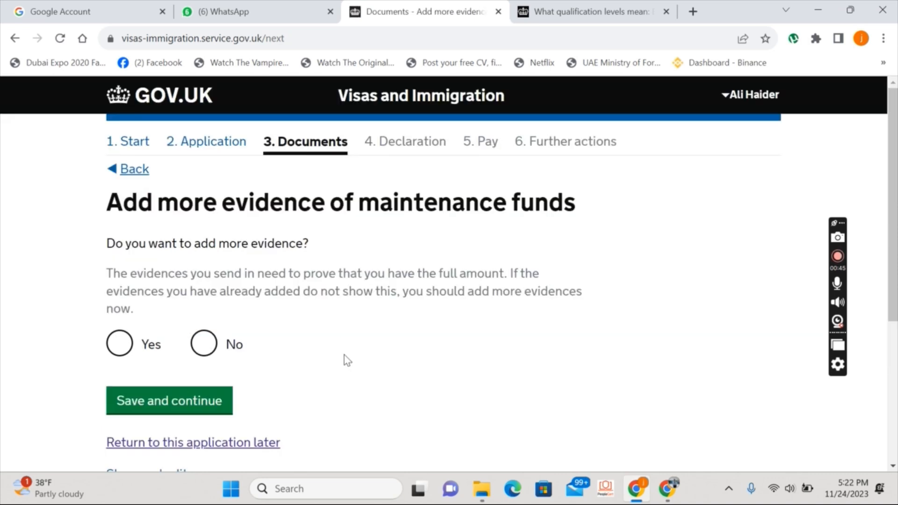
Answer No to adding more funds evidence and save.
scroll(347, 360, "down", 1)
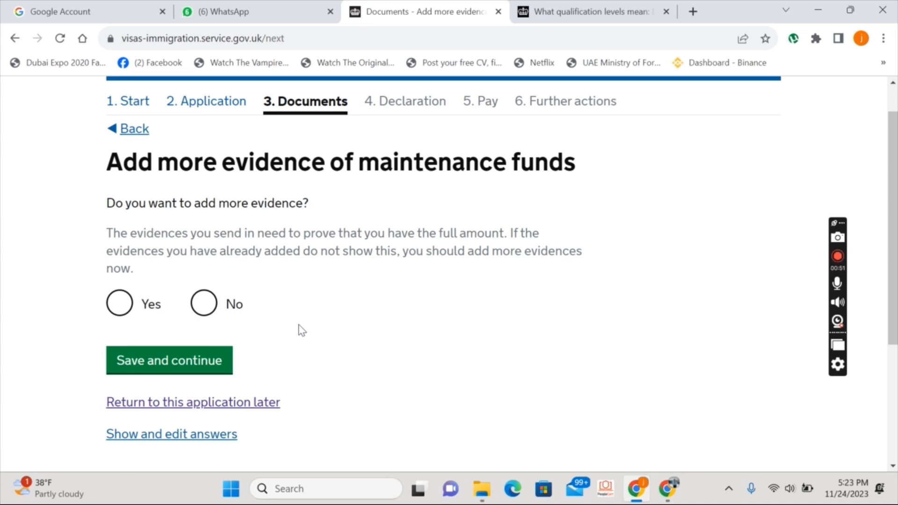
left_click(119, 303)
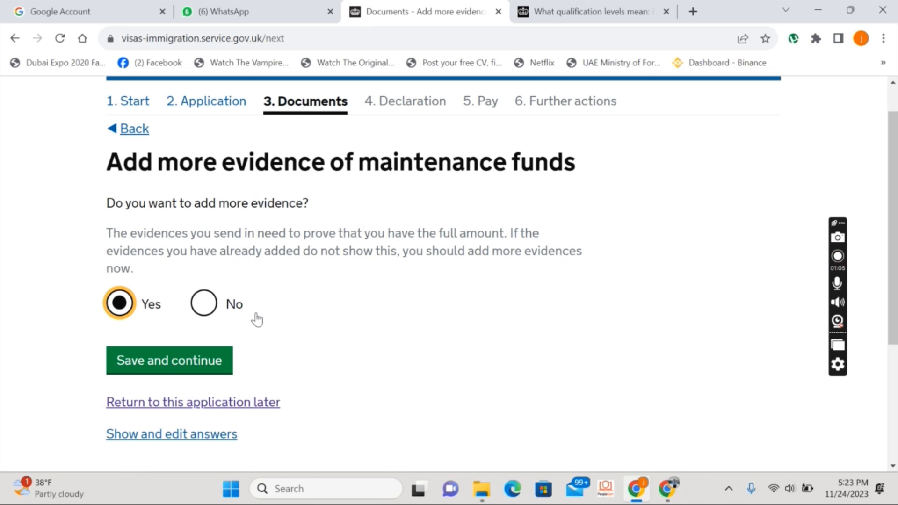
left_click(202, 296)
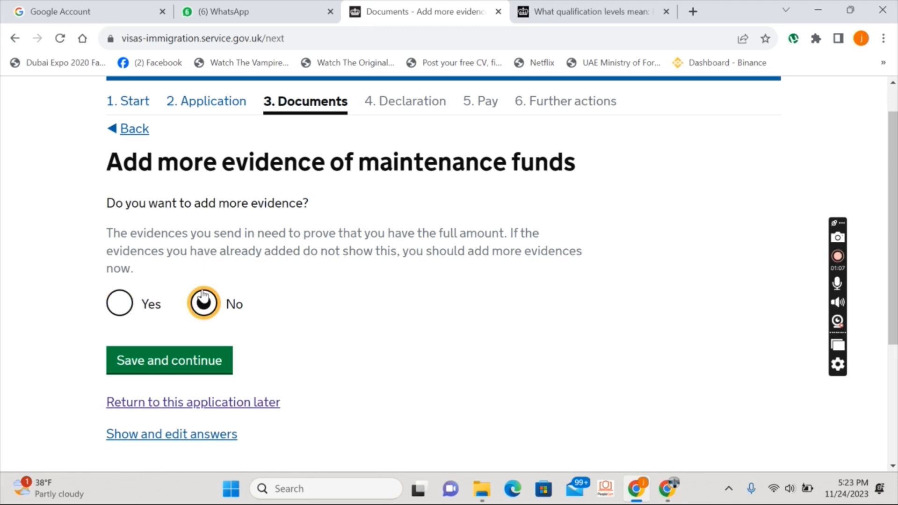
left_click(162, 366)
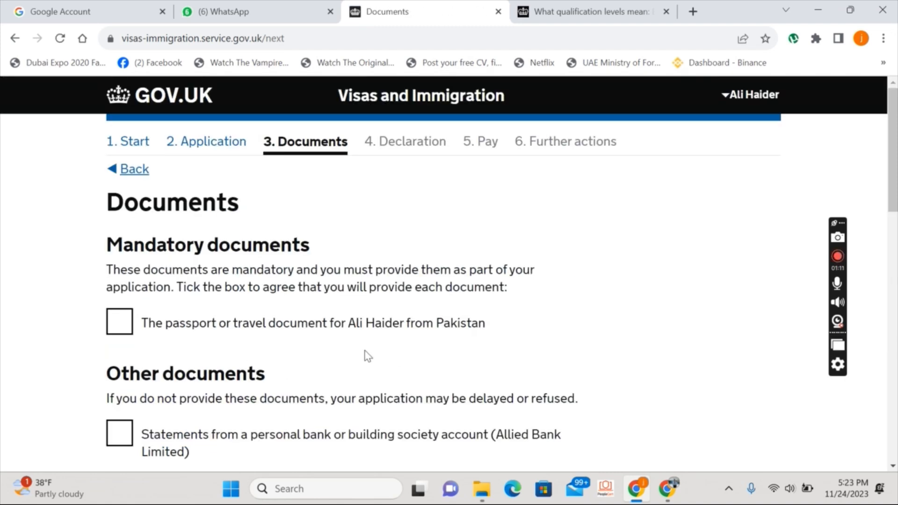
Tick the passport, bank statements and ATAS clearance certificate checkboxes in the Documents checklist.
scroll(369, 357, "down", 2)
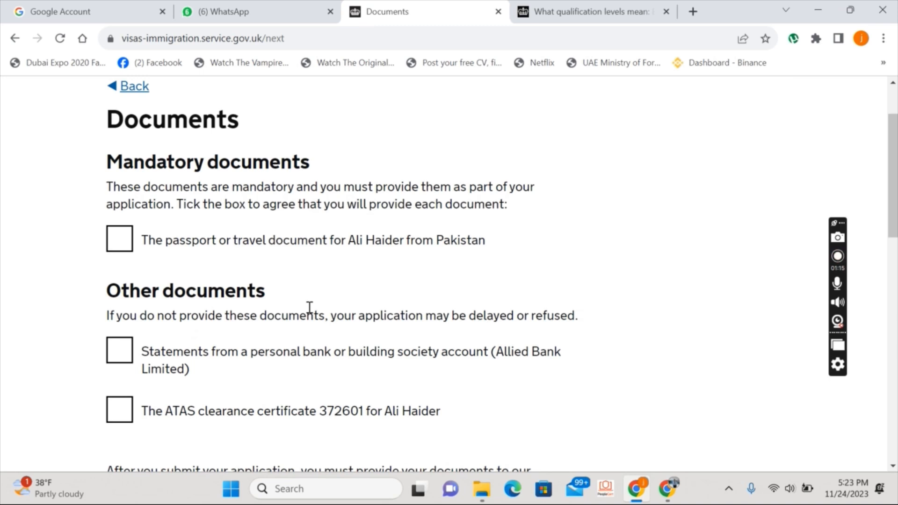
scroll(257, 217, "down", 1)
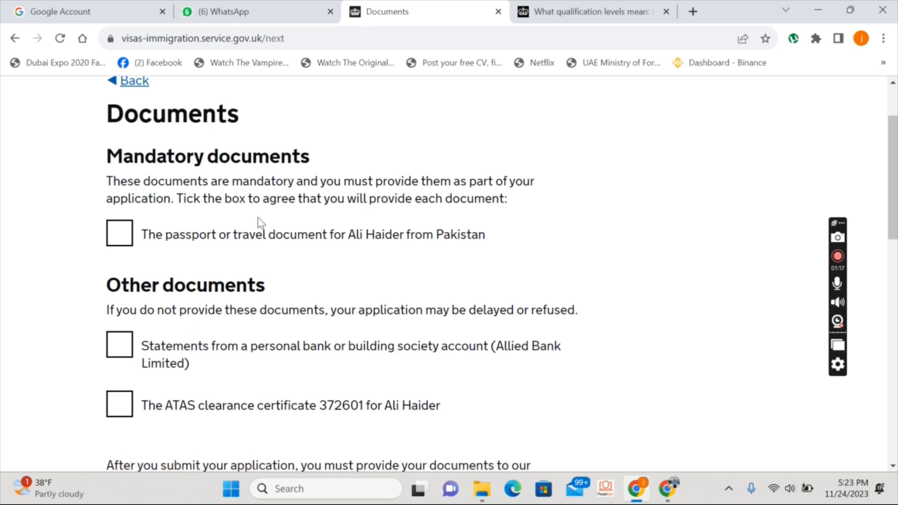
scroll(257, 222, "up", 2)
scroll(257, 222, "down", 2)
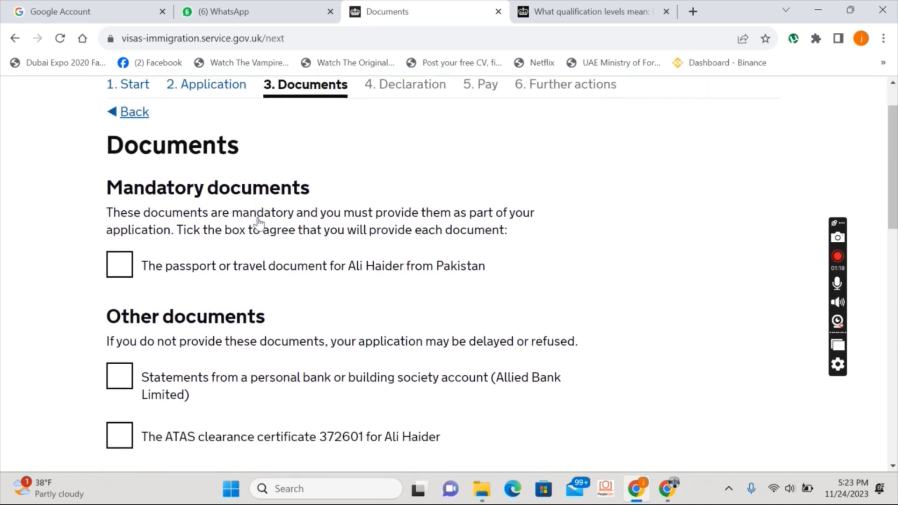
left_click(126, 235)
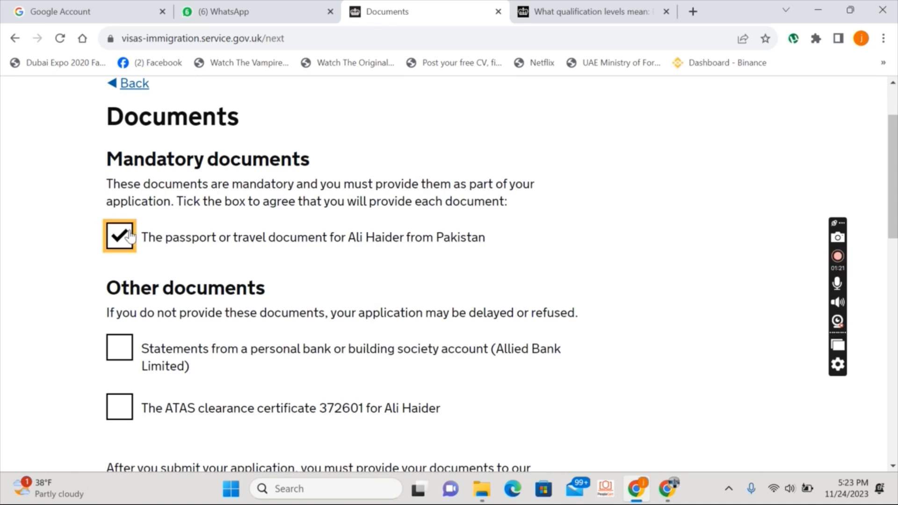
scroll(295, 267, "down", 1)
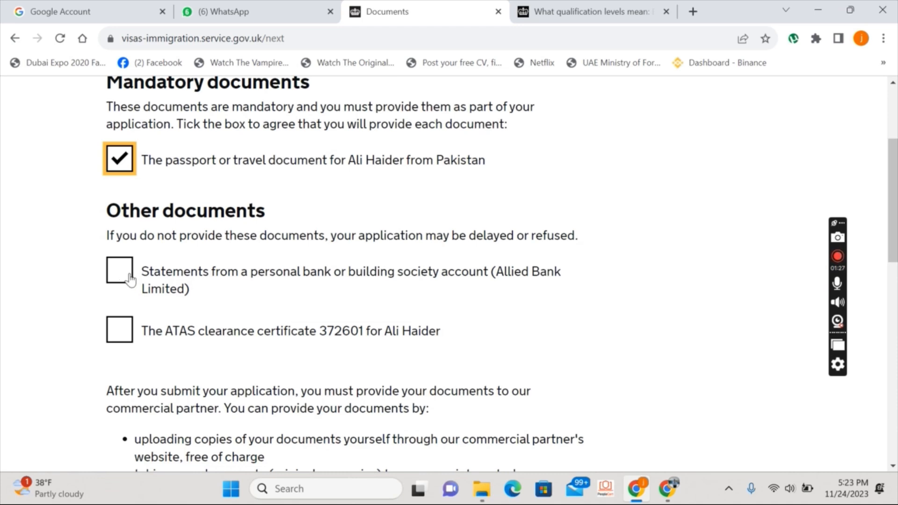
scroll(222, 285, "down", 4)
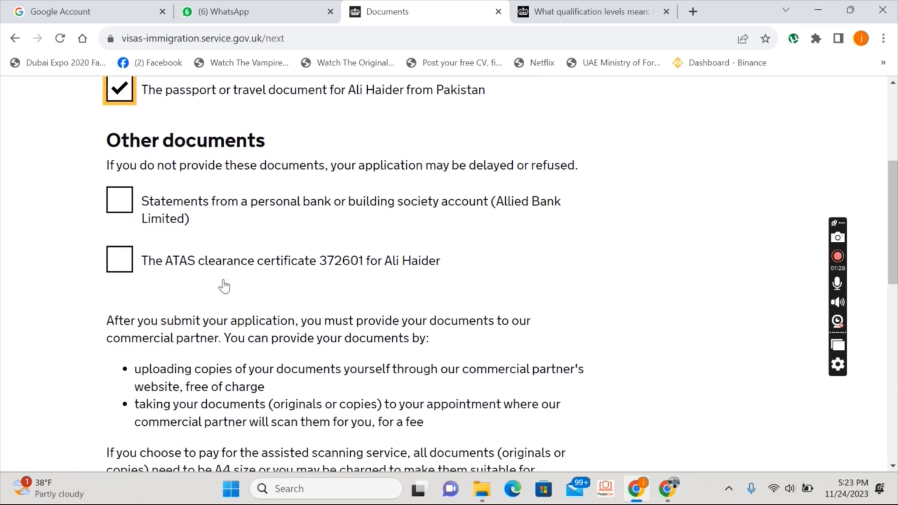
scroll(224, 283, "up", 8)
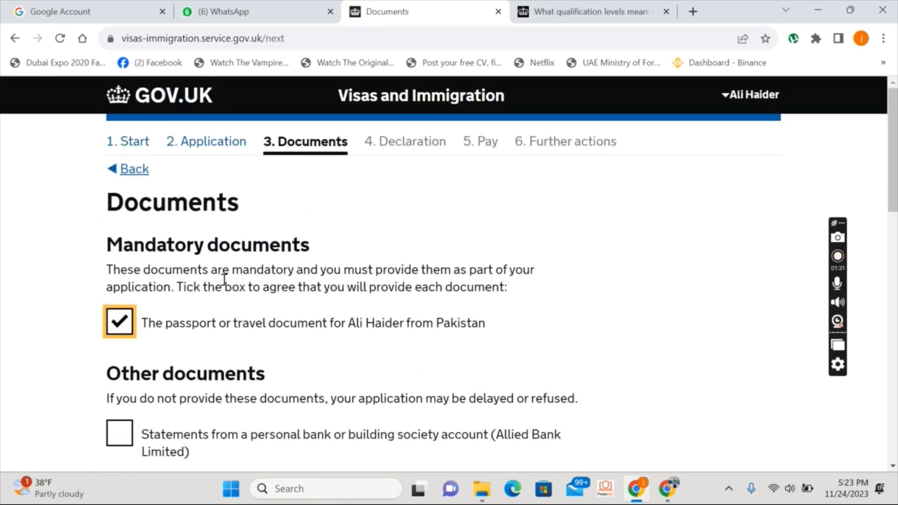
scroll(160, 332, "down", 3)
left_click(119, 325)
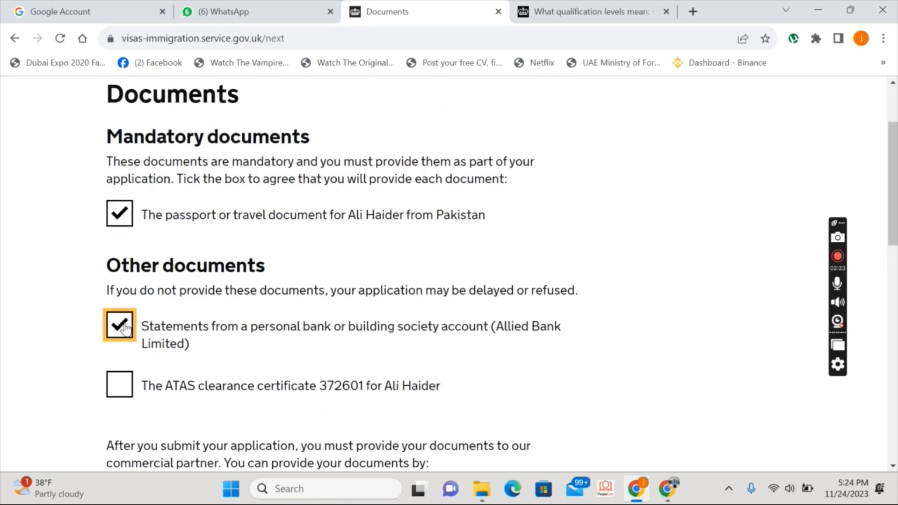
left_click(120, 384)
Save the ticked documents checklist.
scroll(275, 353, "down", 3)
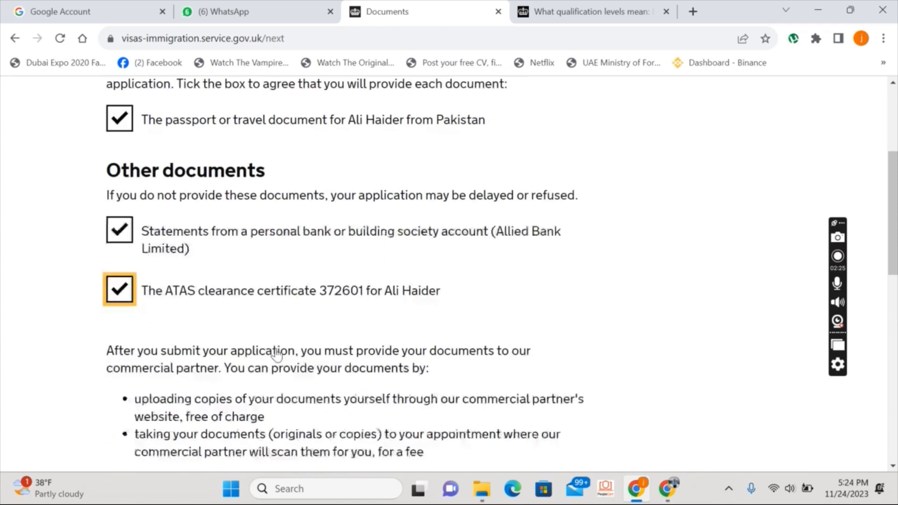
scroll(277, 349, "down", 8)
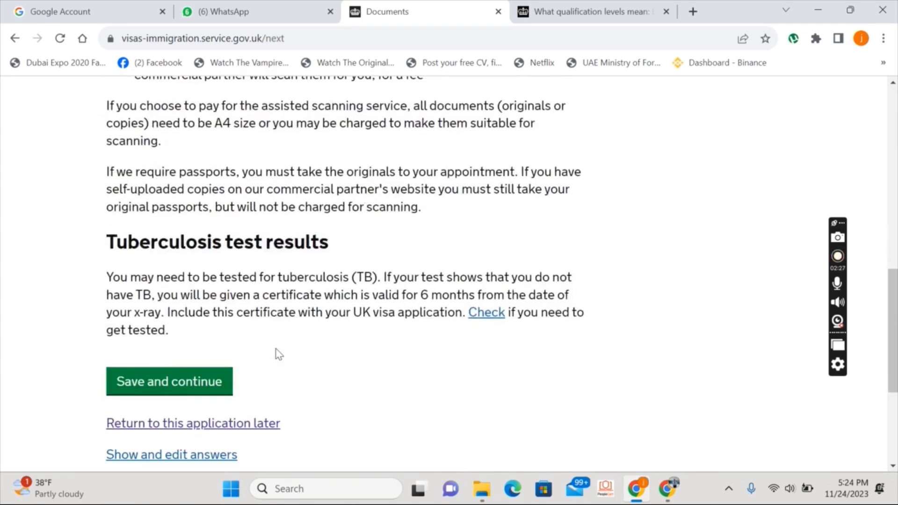
scroll(279, 354, "up", 3)
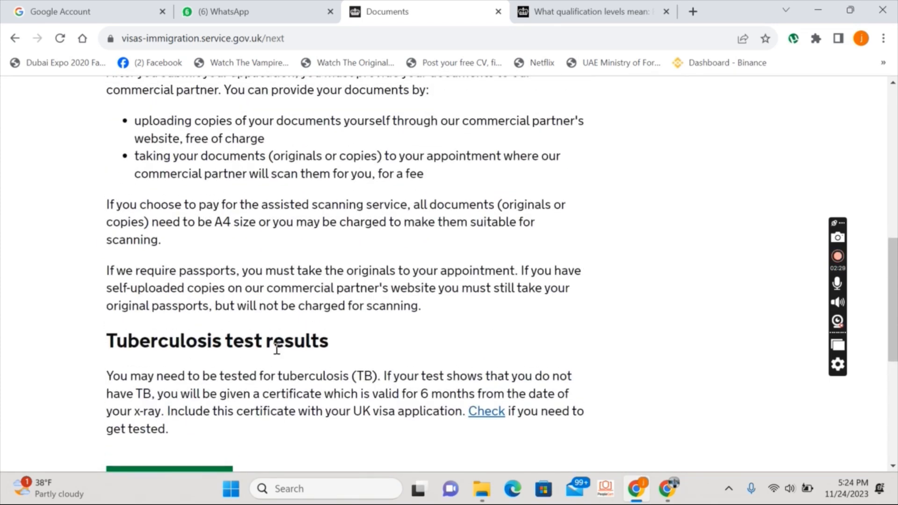
left_click_drag(132, 351, 334, 368)
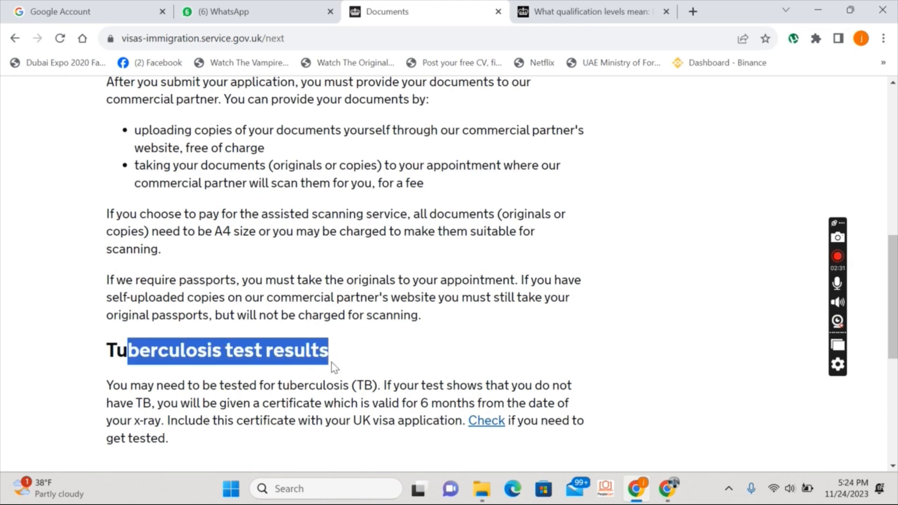
left_click(321, 406)
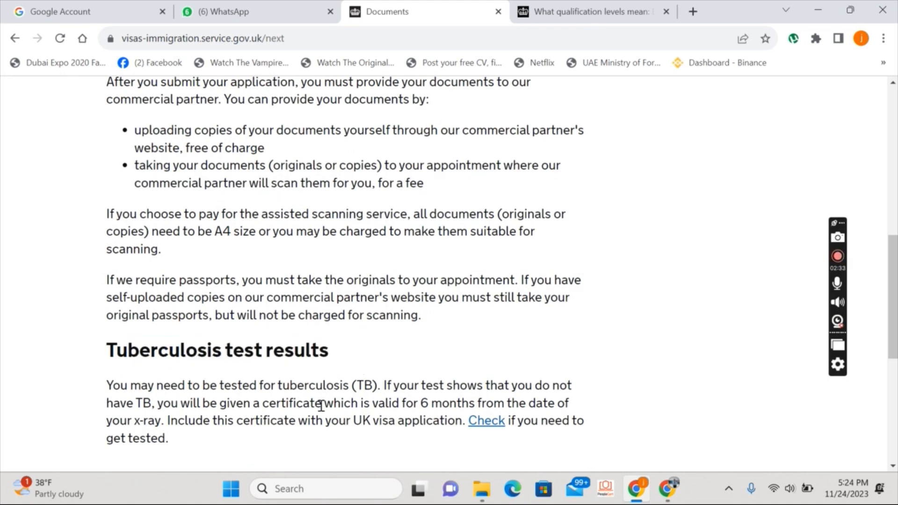
scroll(322, 405, "down", 2)
left_click(158, 412)
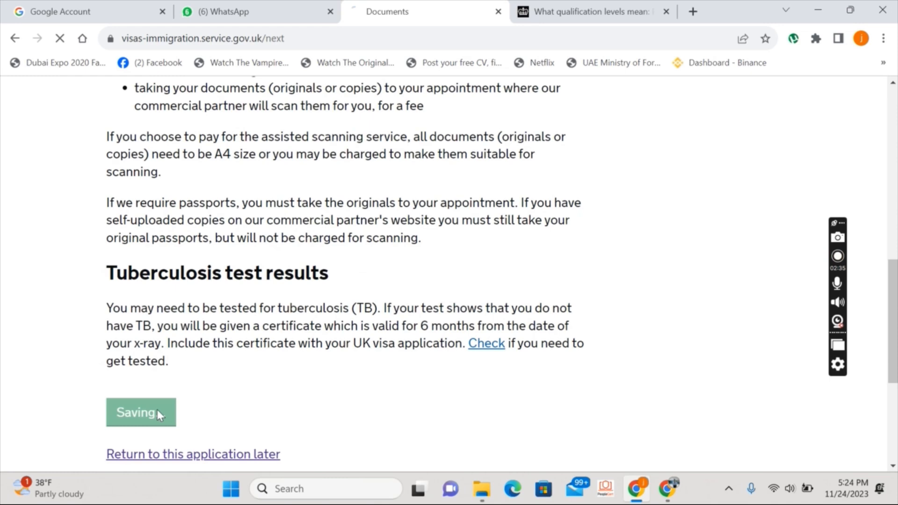
Check the funds and documents answers, then proceed to the Declaration 'Conditions' page.
scroll(290, 335, "down", 2)
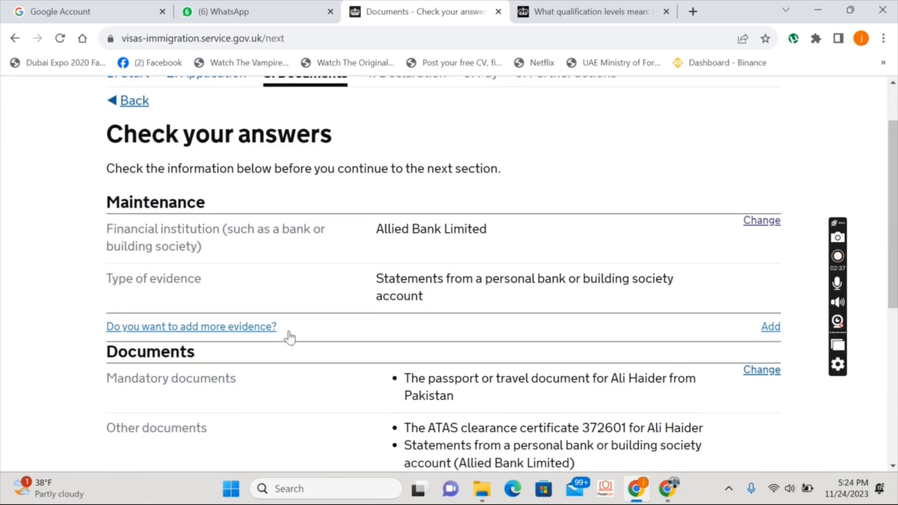
scroll(290, 337, "down", 1)
scroll(290, 337, "down", 1)
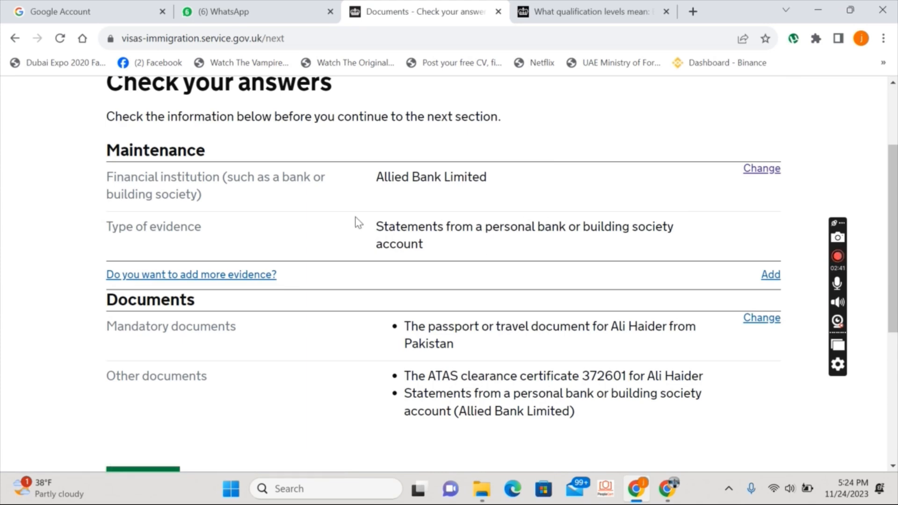
scroll(337, 275, "down", 1)
scroll(337, 276, "up", 2)
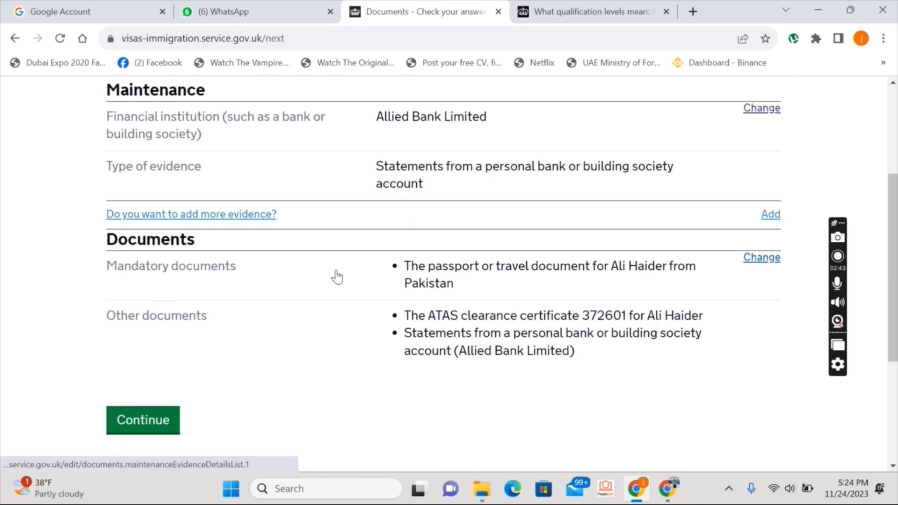
scroll(337, 276, "down", 1)
scroll(337, 277, "up", 1)
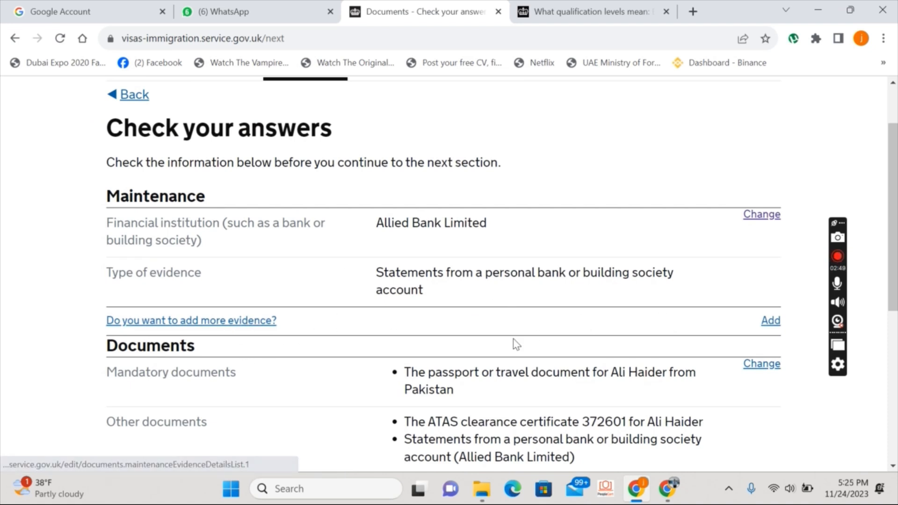
scroll(515, 339, "down", 3)
scroll(514, 339, "down", 2)
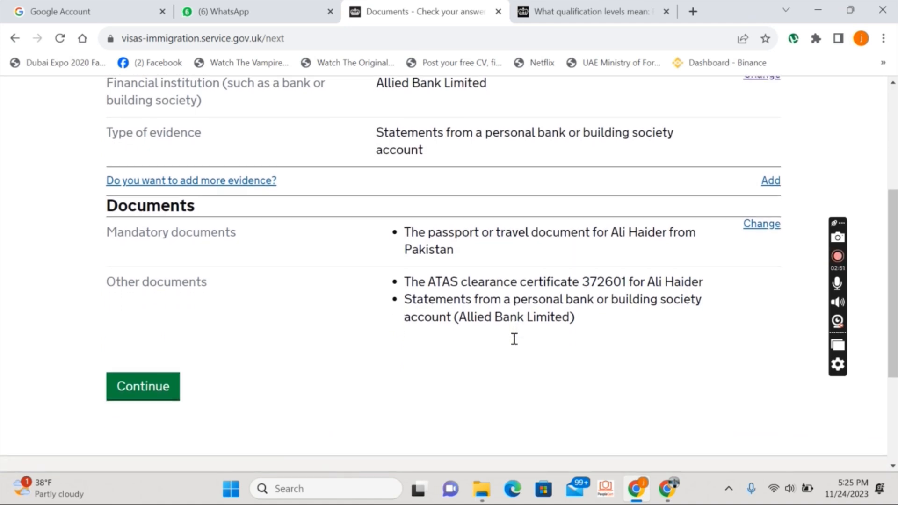
left_click(150, 380)
scroll(340, 300, "down", 3)
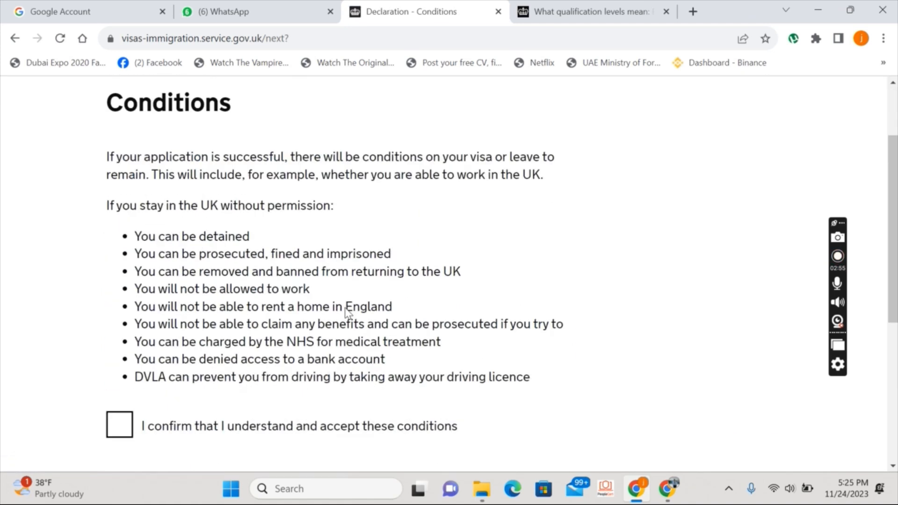
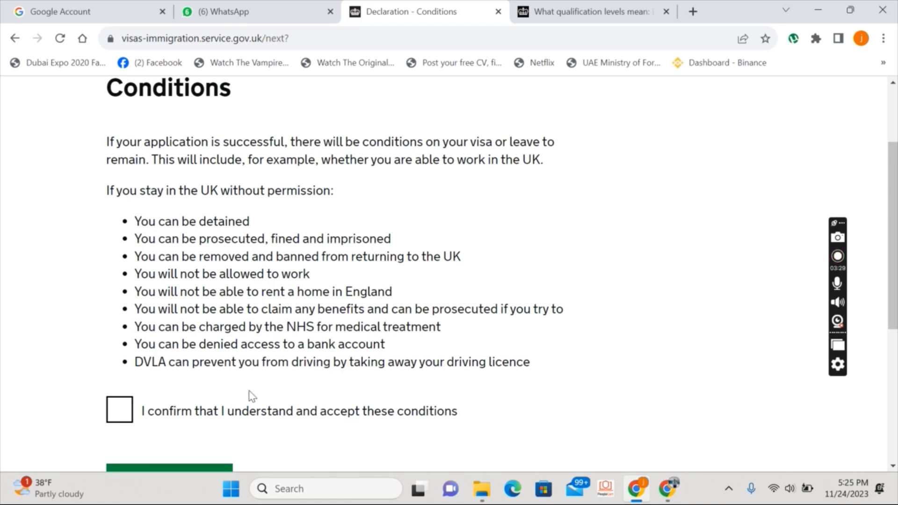
Accept the conditions attached to the visa and save them.
left_click(120, 411)
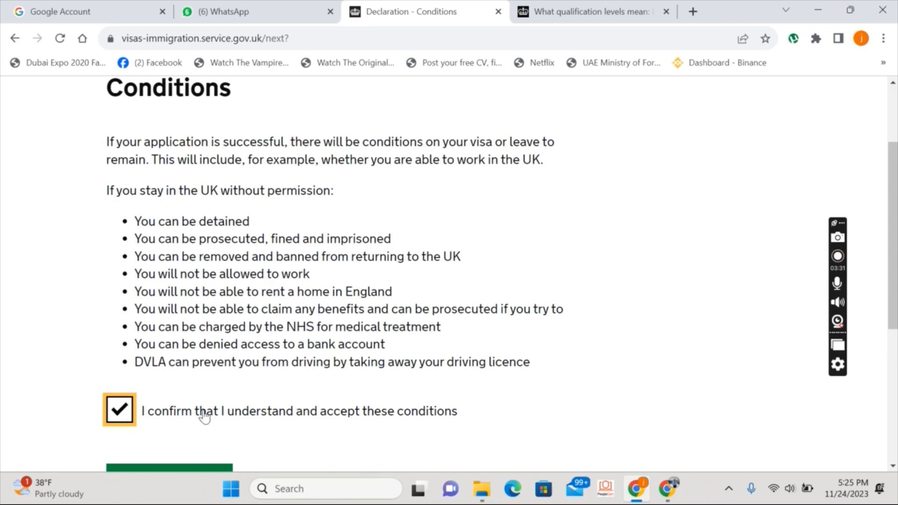
scroll(196, 416, "down", 2)
left_click(204, 414)
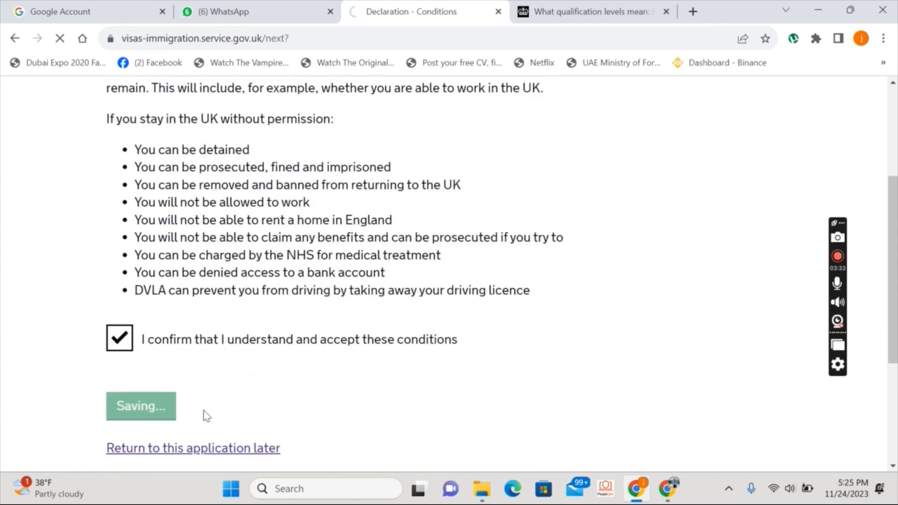
Declare yourself the applicant aged 18 or over and accept the declaration.
scroll(302, 351, "down", 3)
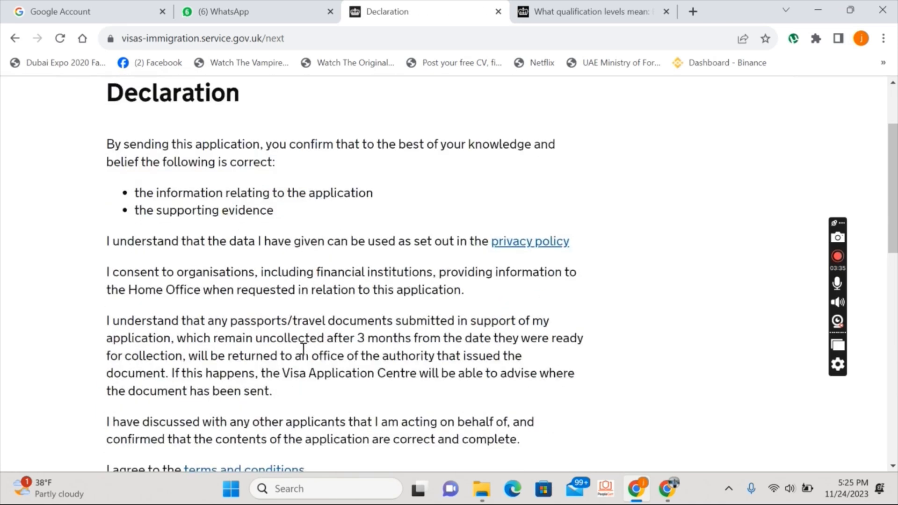
scroll(303, 350, "down", 7)
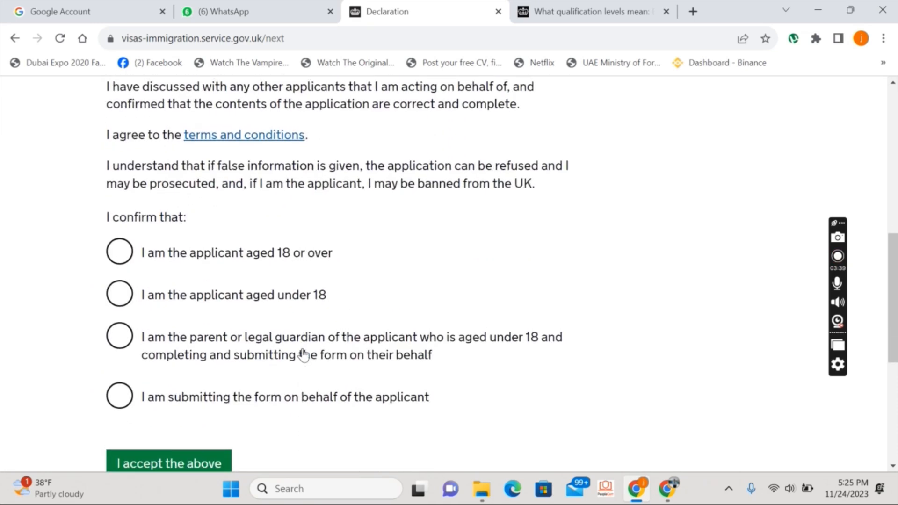
scroll(304, 356, "up", 3)
scroll(305, 355, "up", 4)
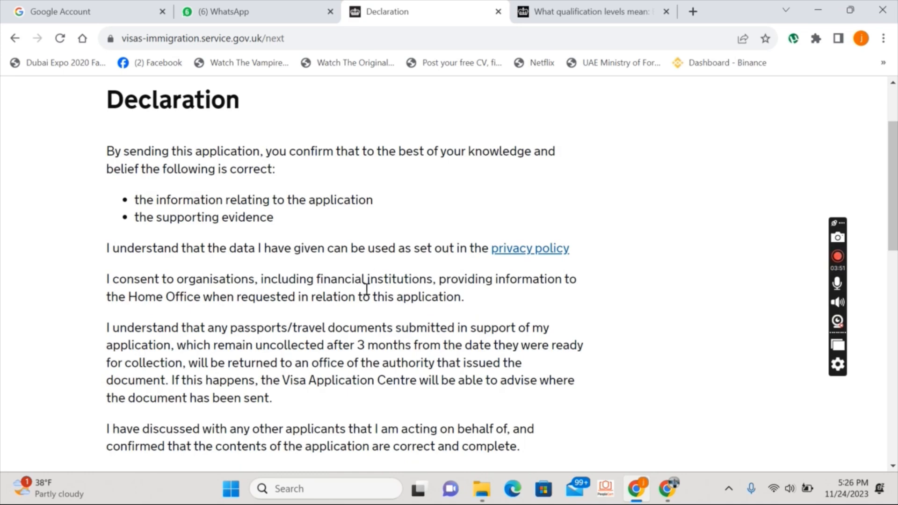
scroll(382, 313, "down", 5)
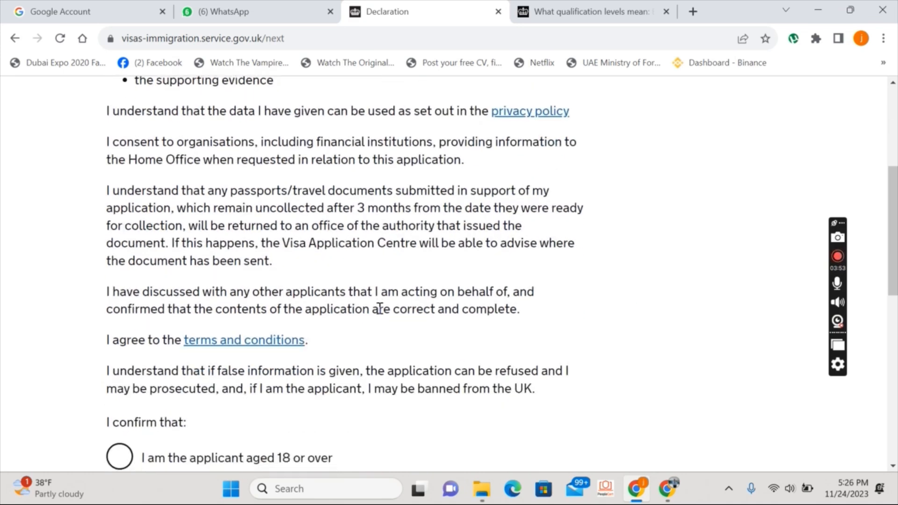
scroll(251, 337, "down", 1)
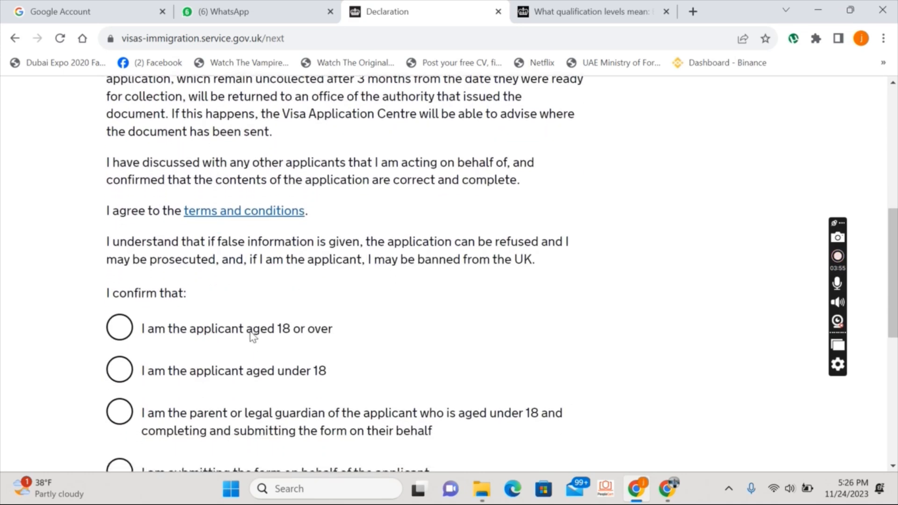
scroll(251, 335, "down", 1)
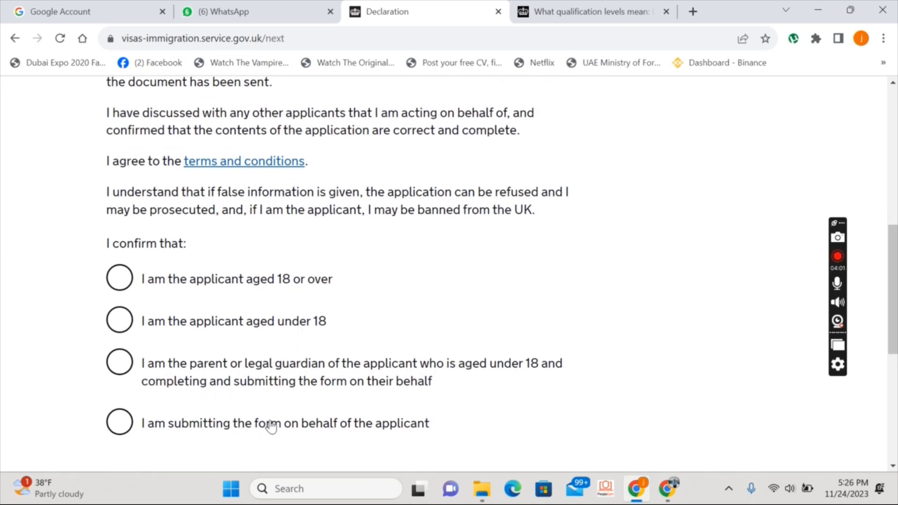
left_click(117, 283)
scroll(199, 327, "down", 2)
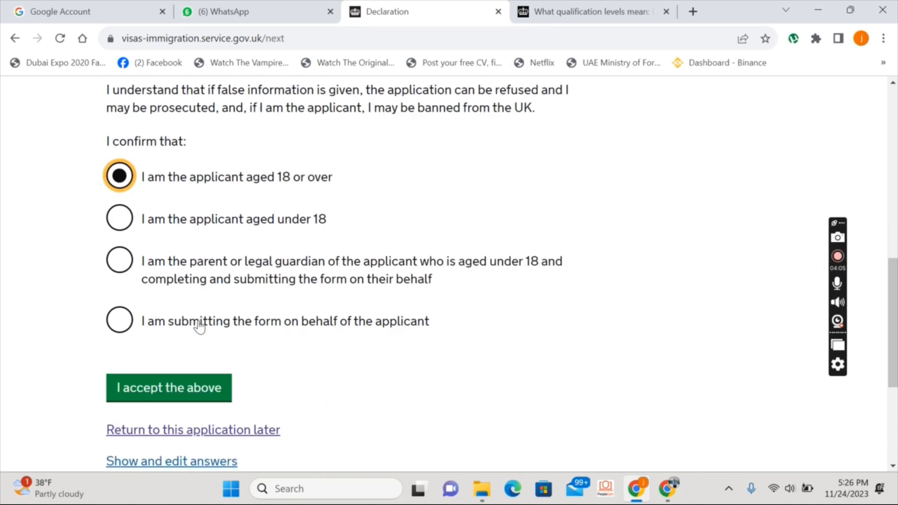
left_click(169, 392)
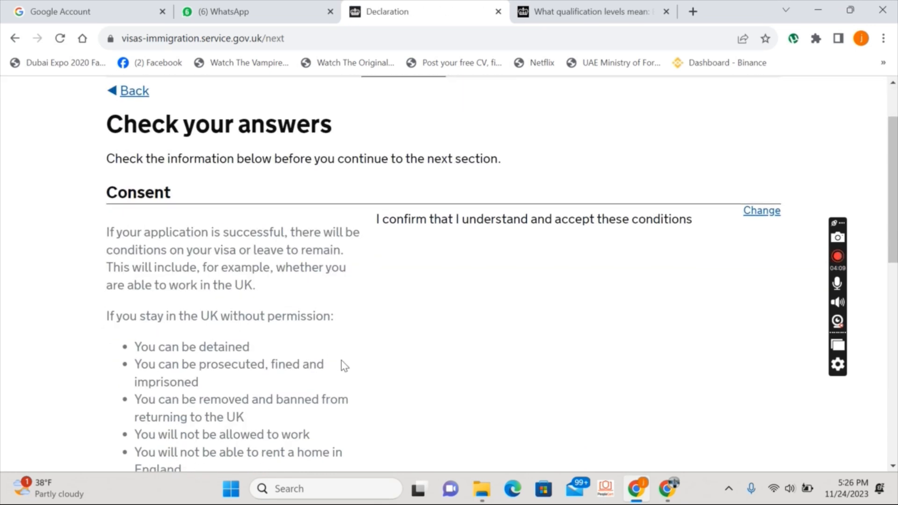
Continue past Check your answers and on to the Immigration Health Surcharge website.
scroll(345, 366, "down", 3)
scroll(345, 366, "down", 2)
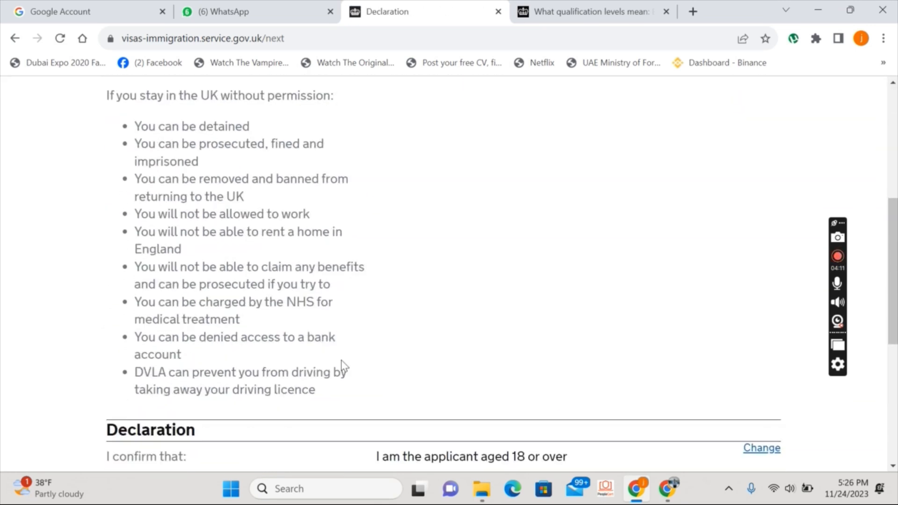
scroll(343, 365, "down", 5)
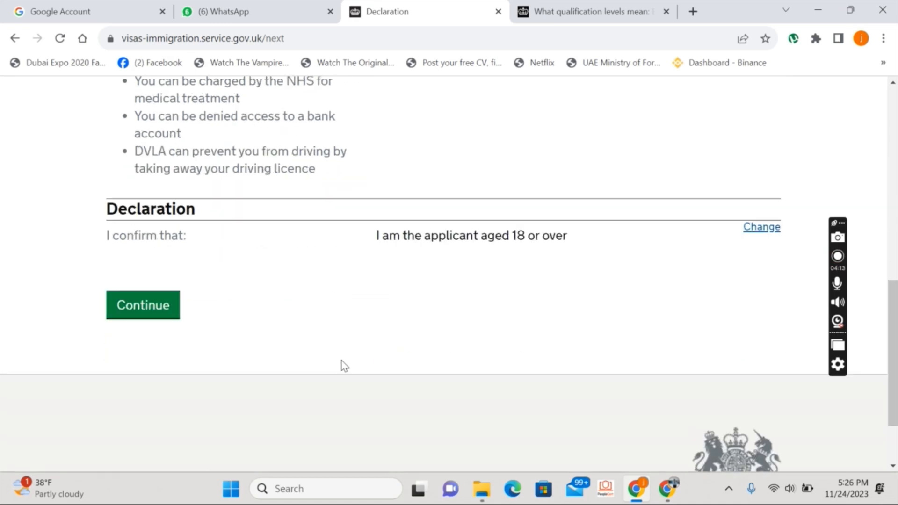
left_click(149, 308)
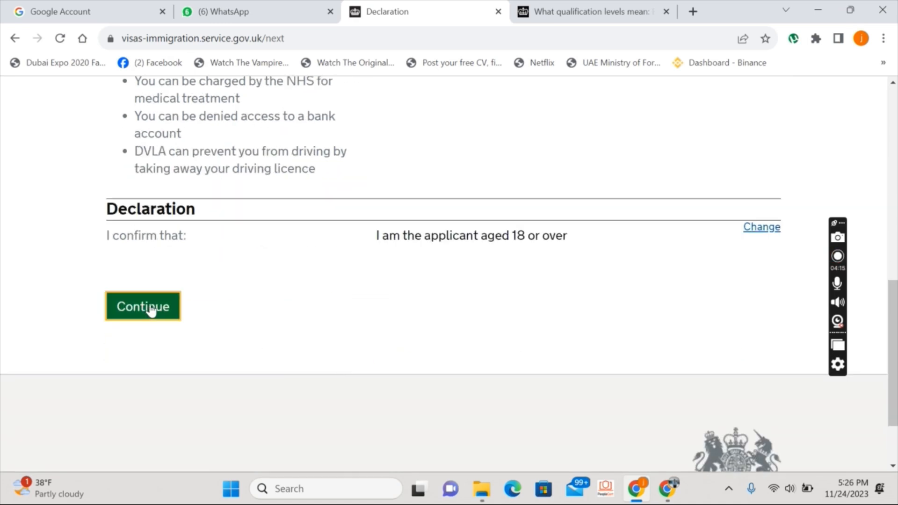
scroll(351, 313, "down", 3)
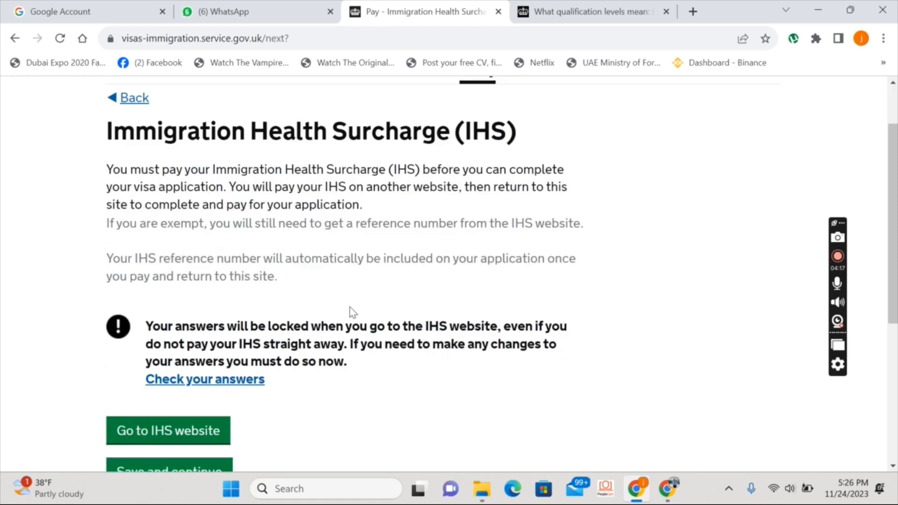
scroll(352, 312, "down", 2)
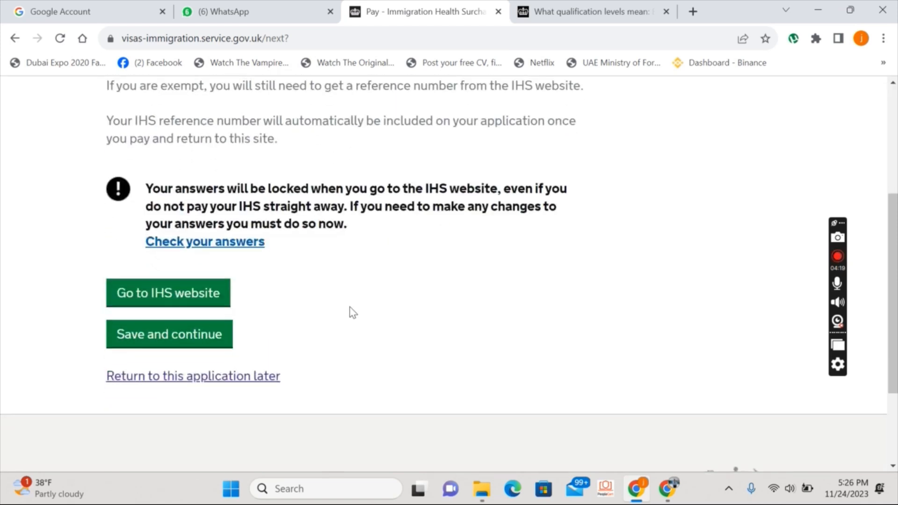
scroll(352, 312, "up", 5)
scroll(352, 313, "down", 2)
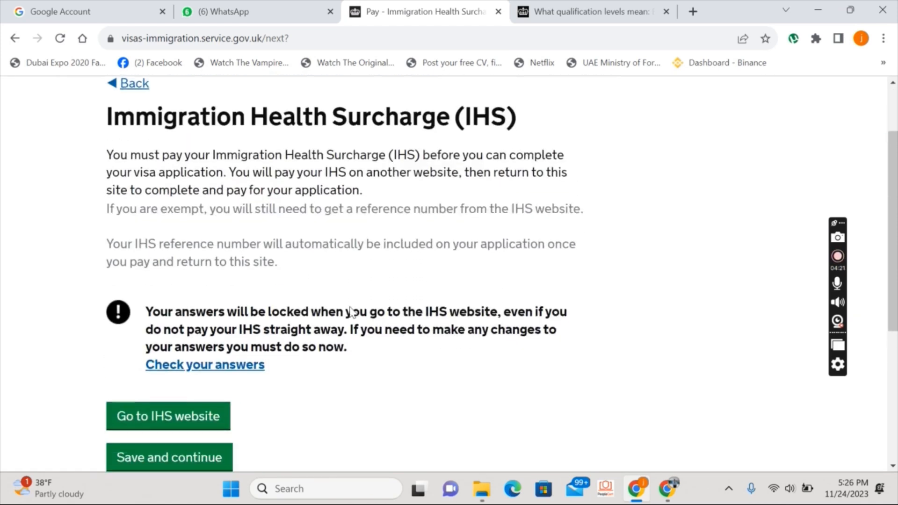
scroll(353, 313, "down", 4)
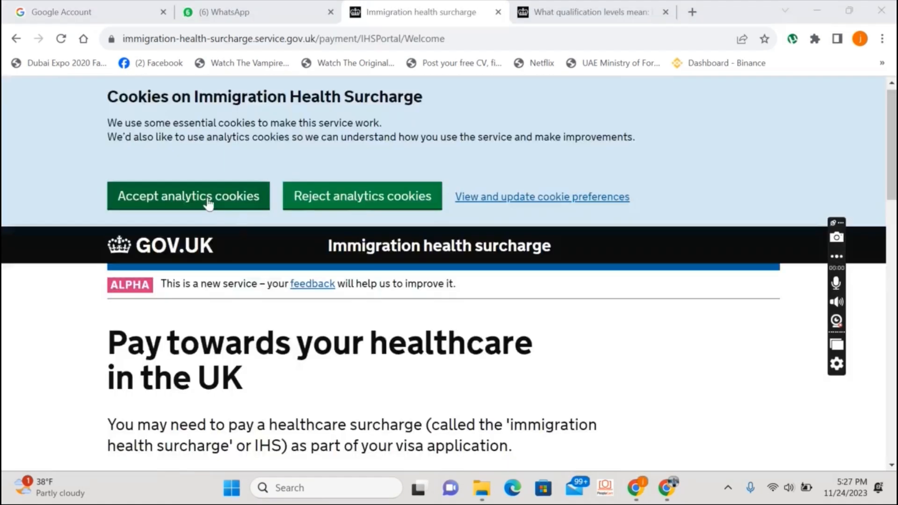
Accept the surcharge site's analytics cookies and read the welcome page's IHS reference note.
left_click(214, 200)
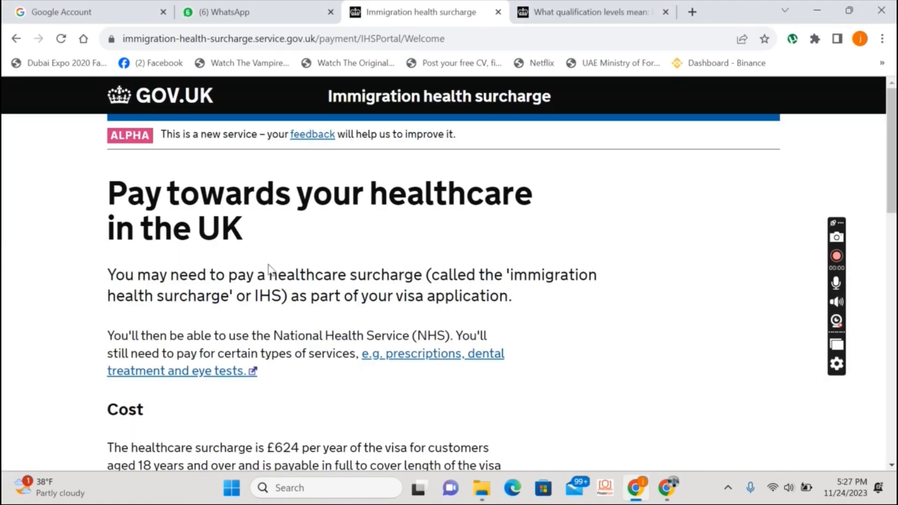
scroll(276, 243, "down", 1)
scroll(275, 272, "down", 2)
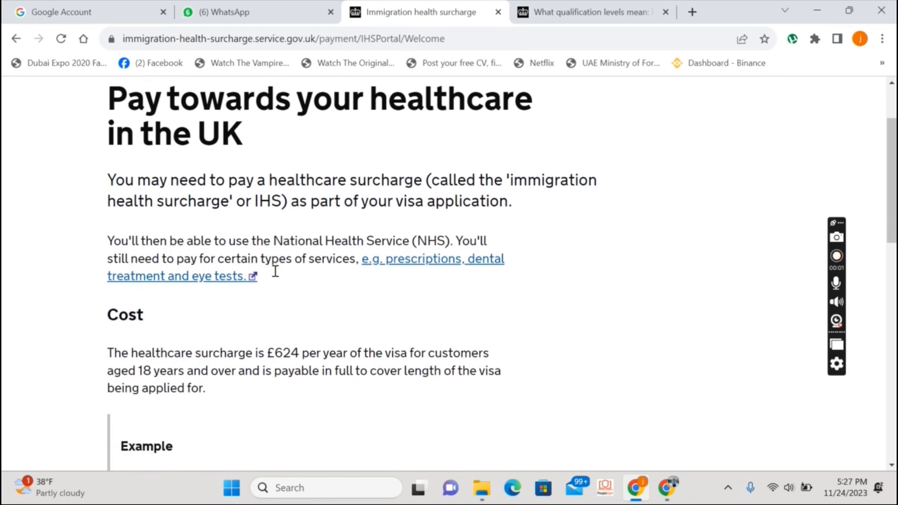
scroll(275, 262, "down", 3)
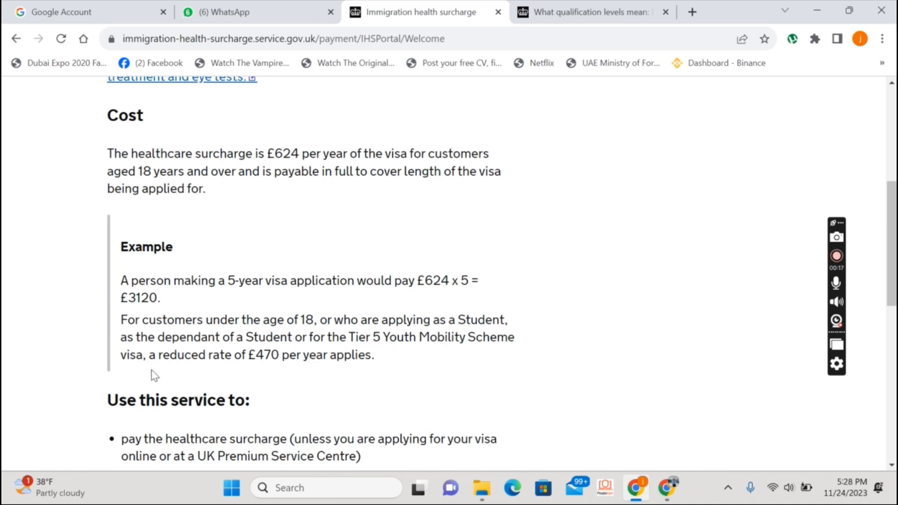
scroll(339, 361, "down", 4)
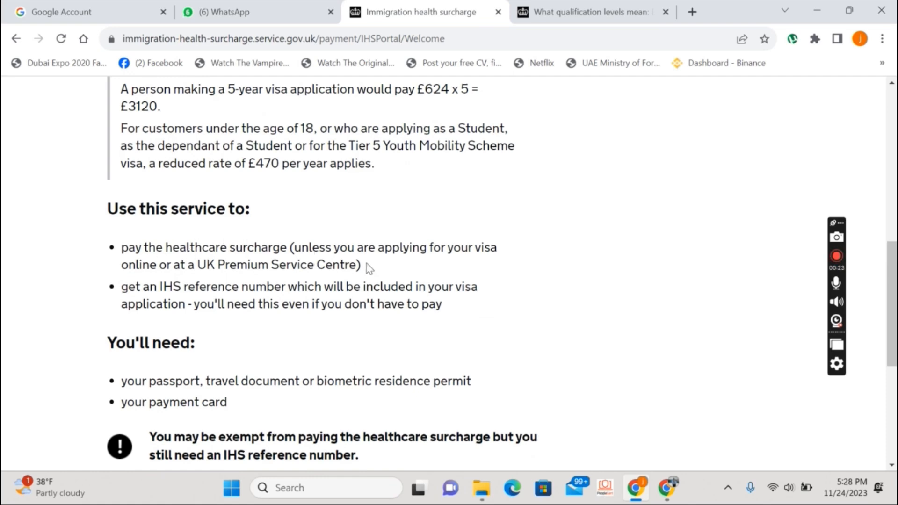
scroll(234, 298, "down", 3)
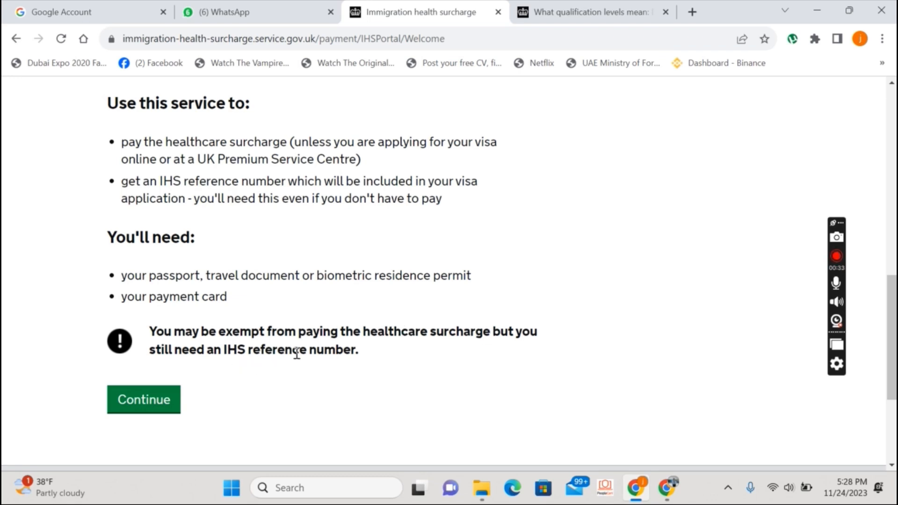
left_click_drag(154, 331, 365, 356)
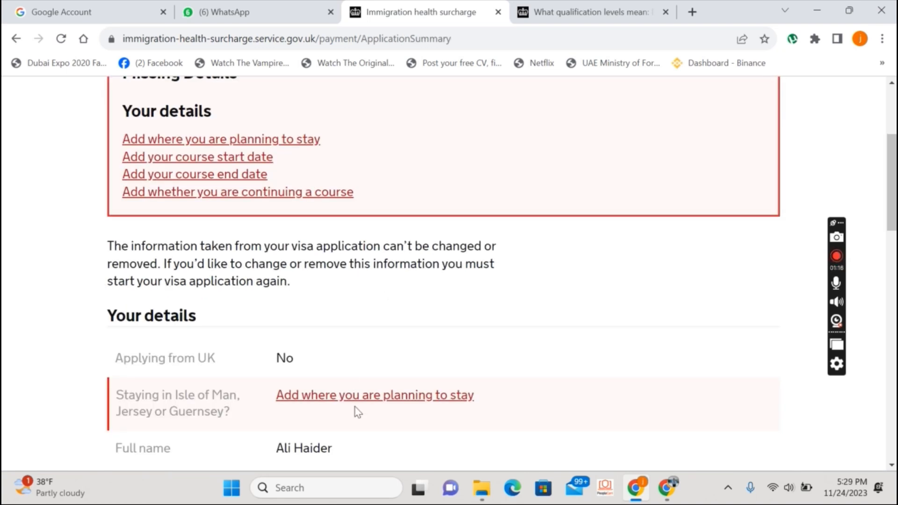
Answer No to staying in the Isle of Man, Jersey or Guernsey and save.
left_click(366, 397)
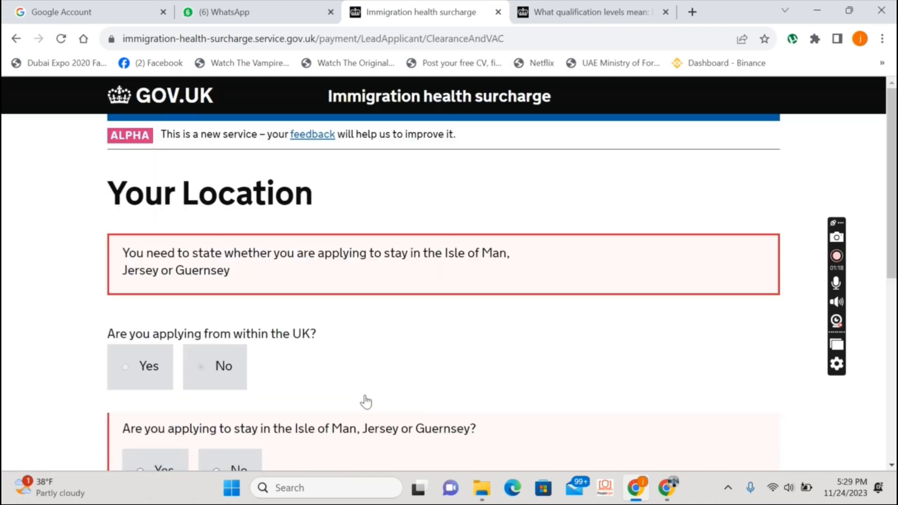
scroll(391, 368, "down", 4)
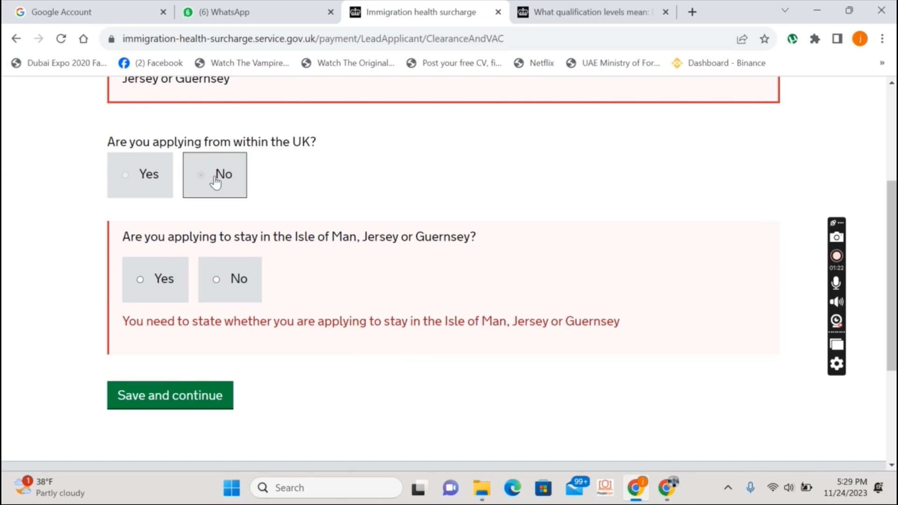
left_click(222, 288)
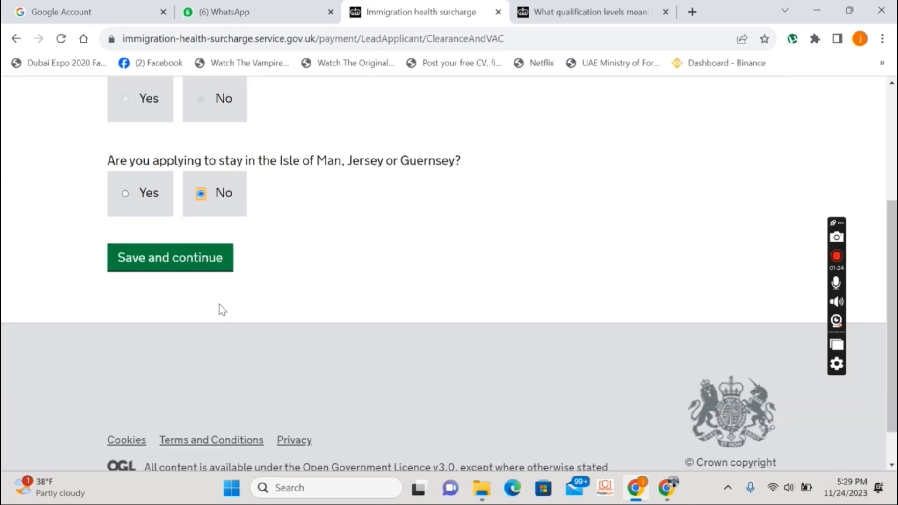
left_click(196, 260)
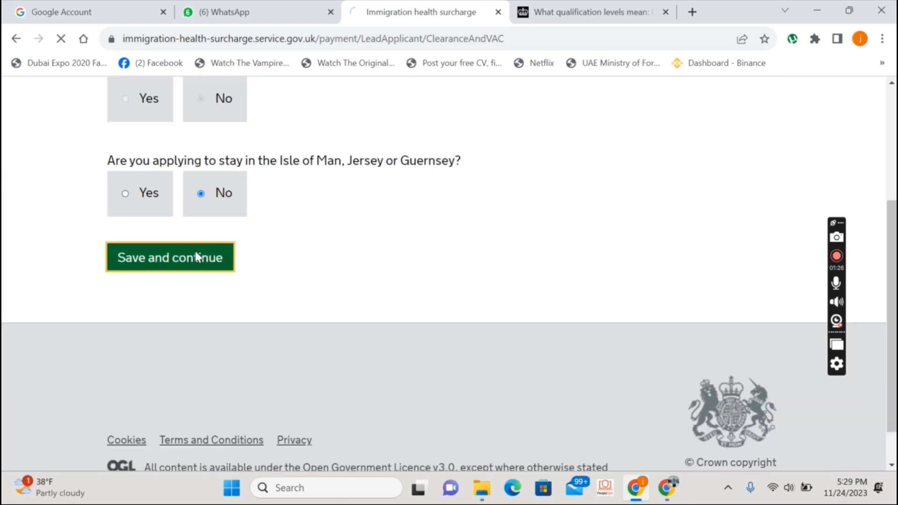
Set the title to Mr.
scroll(331, 290, "down", 5)
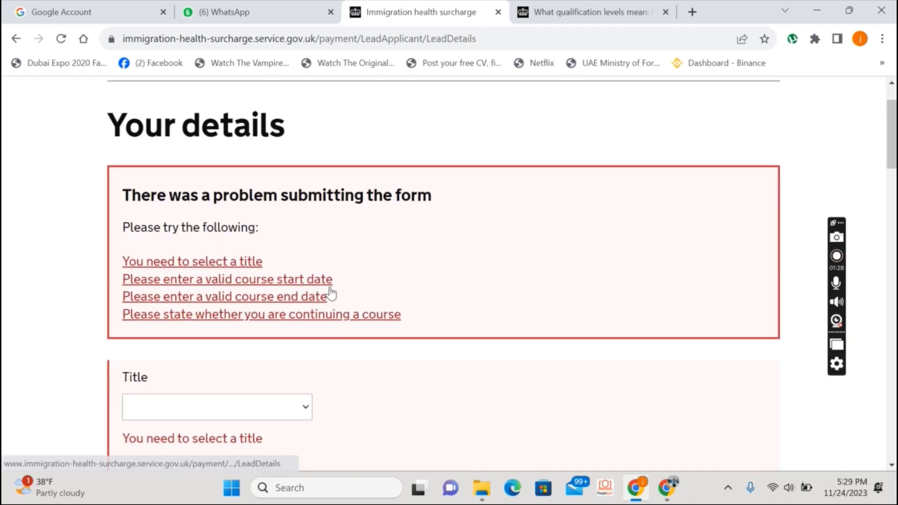
scroll(332, 292, "down", 1)
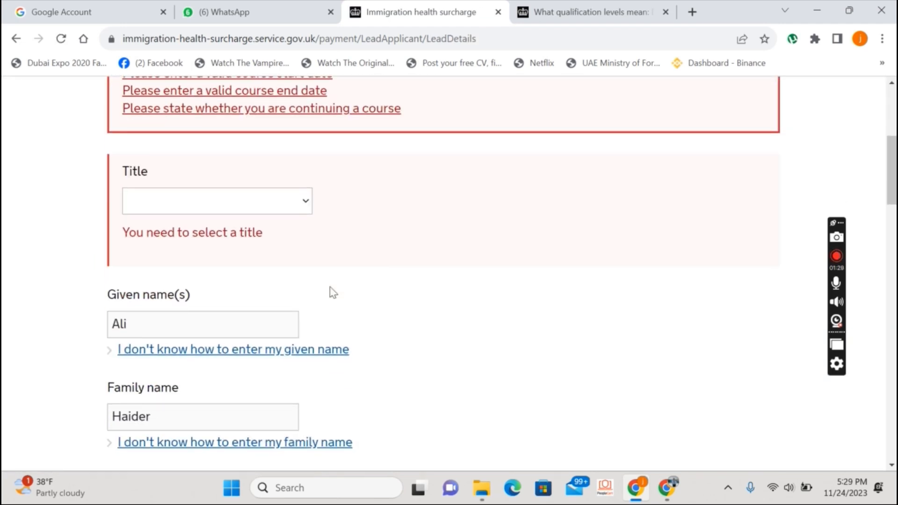
left_click(305, 206)
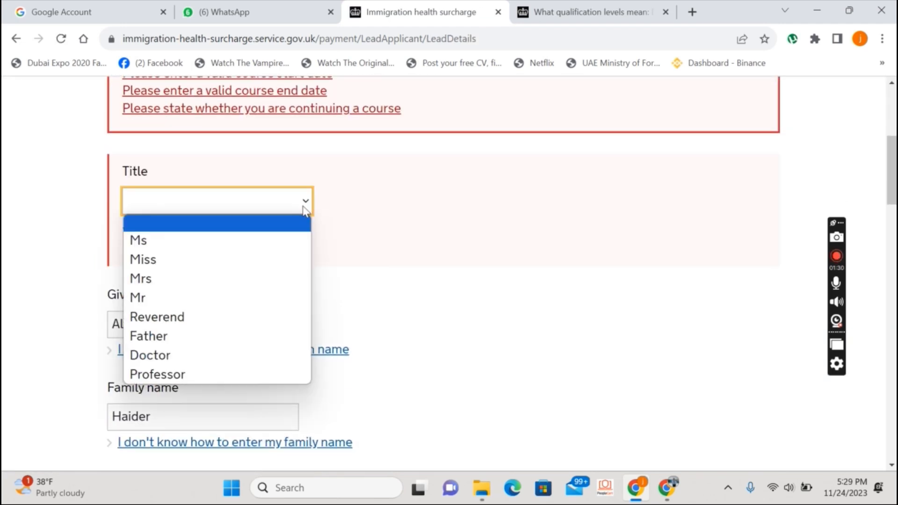
left_click(174, 297)
Enter the course start date 15/01/2024 and end date 16/01/2026.
scroll(229, 295, "down", 10)
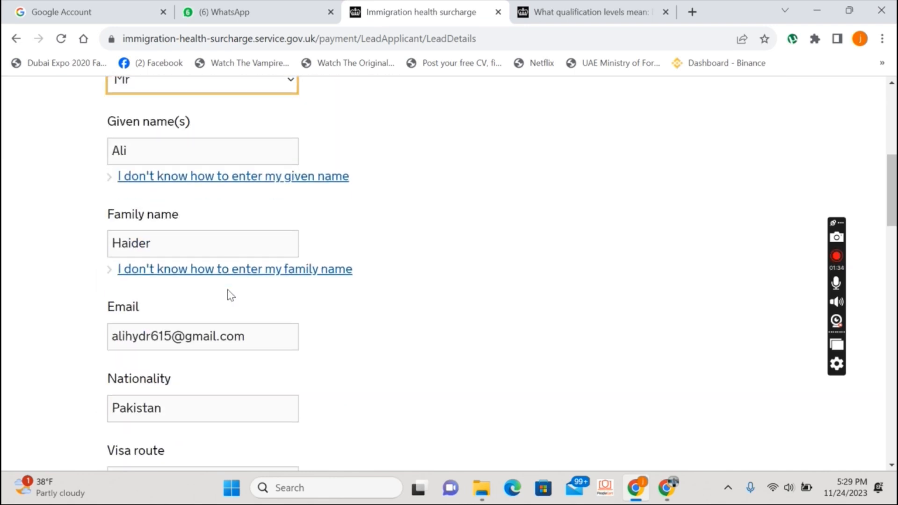
scroll(227, 295, "down", 4)
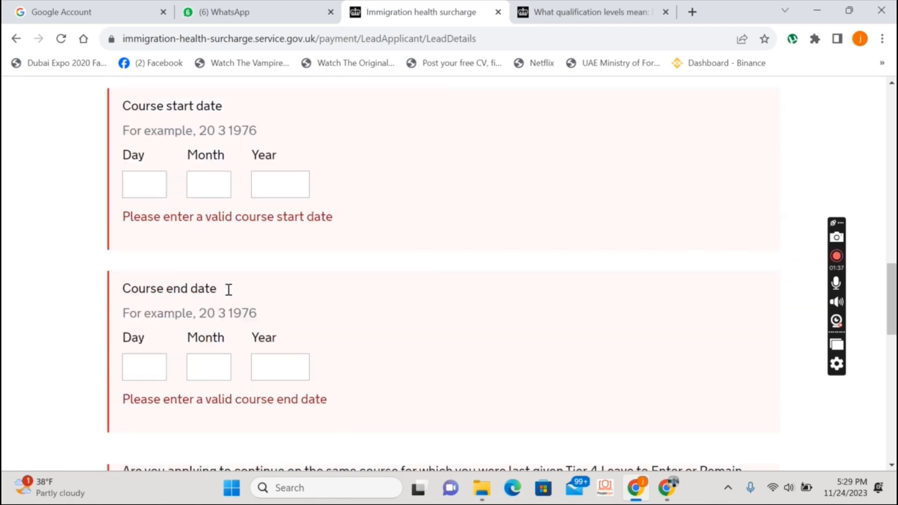
scroll(226, 290, "up", 1)
left_click(150, 194)
type("15")
left_click(216, 208)
type("01")
left_click(276, 198)
type("2024")
left_click(154, 321)
type("16")
left_click(209, 325)
type("01")
left_click(275, 320)
type("2026")
Answer No to continuing the same course, recheck the start date, and save the details.
scroll(318, 364, "down", 2)
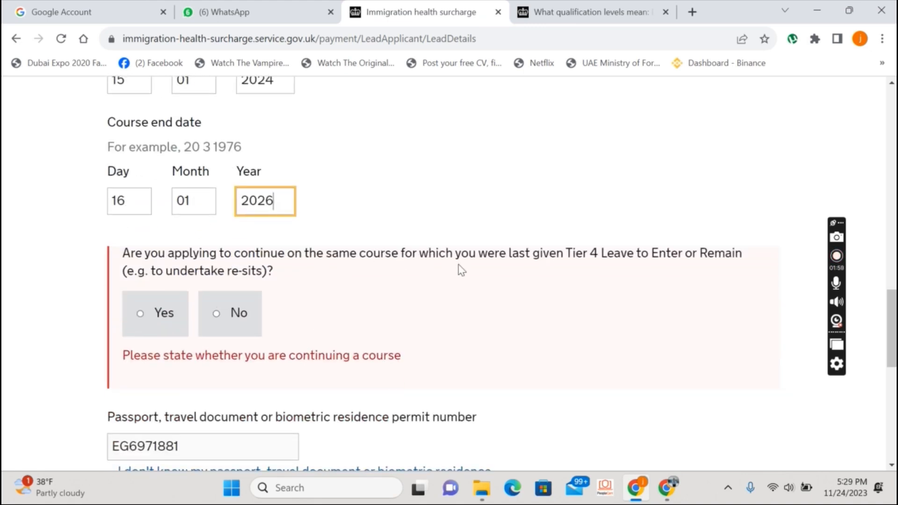
left_click(217, 313)
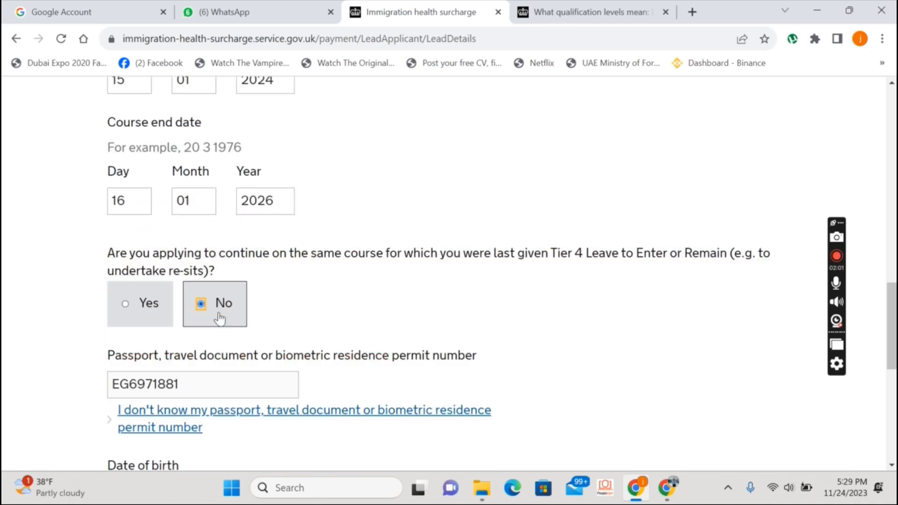
scroll(346, 329, "down", 6)
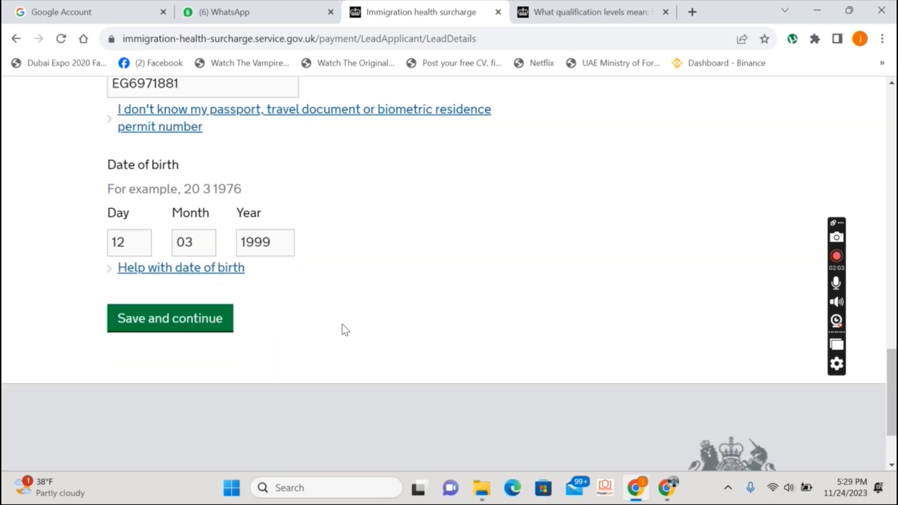
scroll(343, 329, "up", 2)
scroll(344, 329, "down", 2)
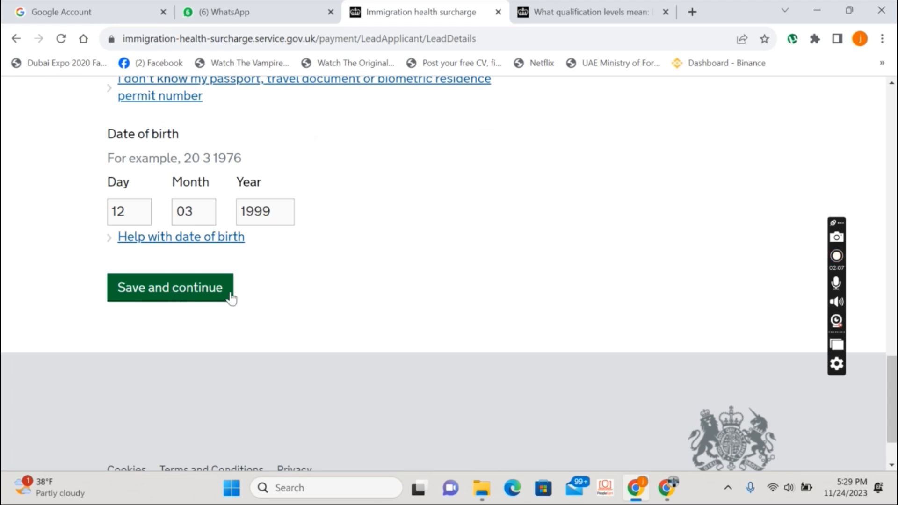
scroll(311, 311, "up", 3)
scroll(315, 311, "up", 5)
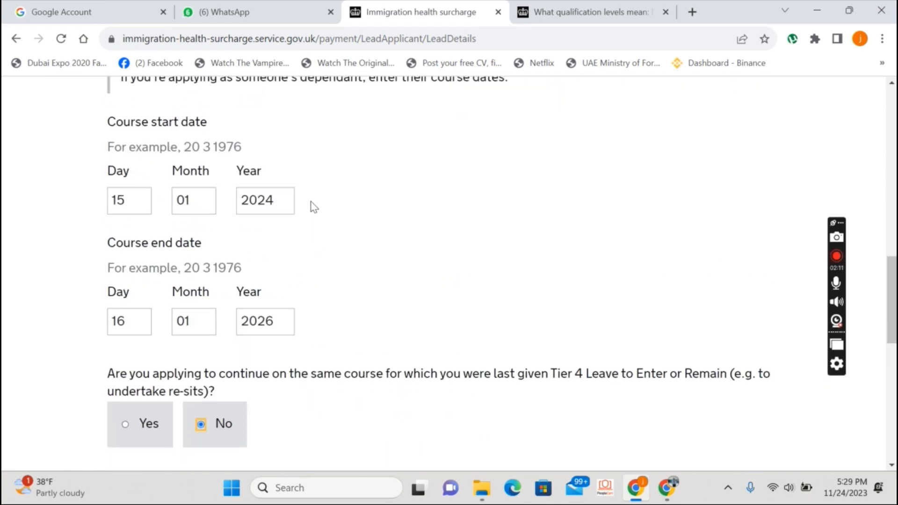
left_click_drag(73, 218, 108, 205)
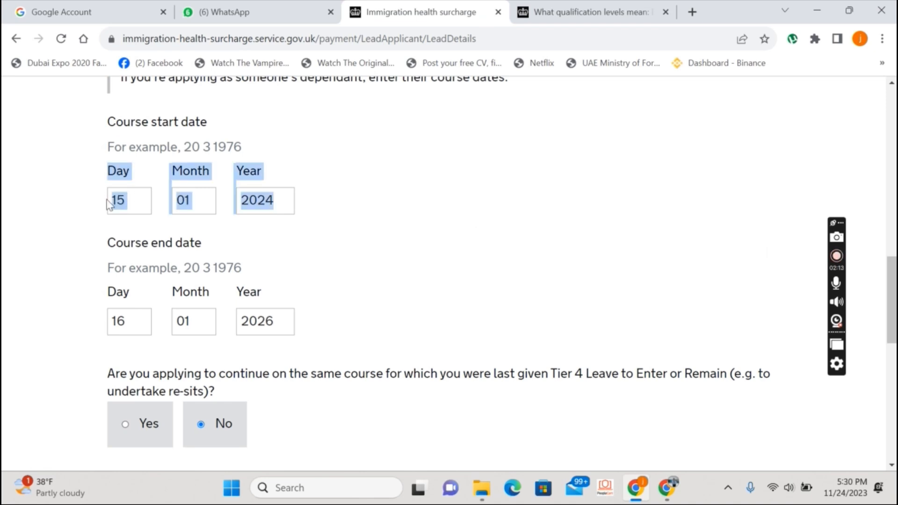
left_click(203, 277)
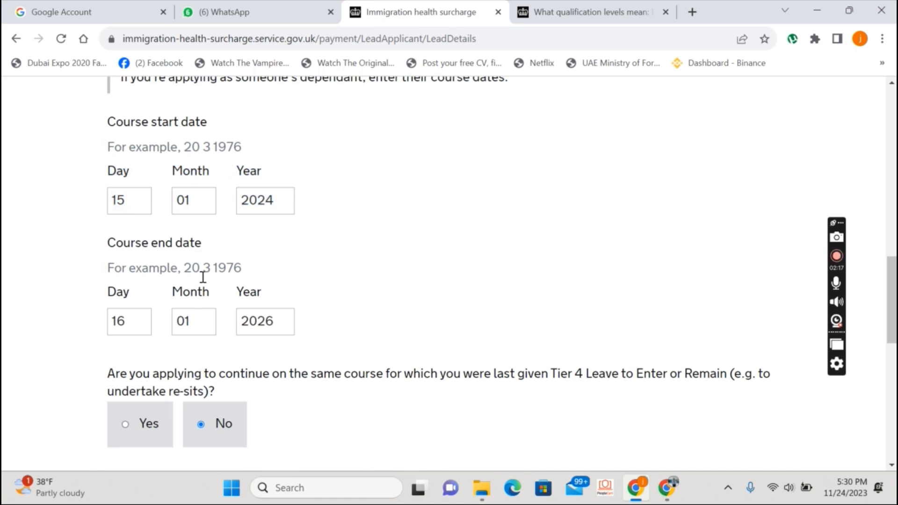
scroll(260, 287, "up", 10)
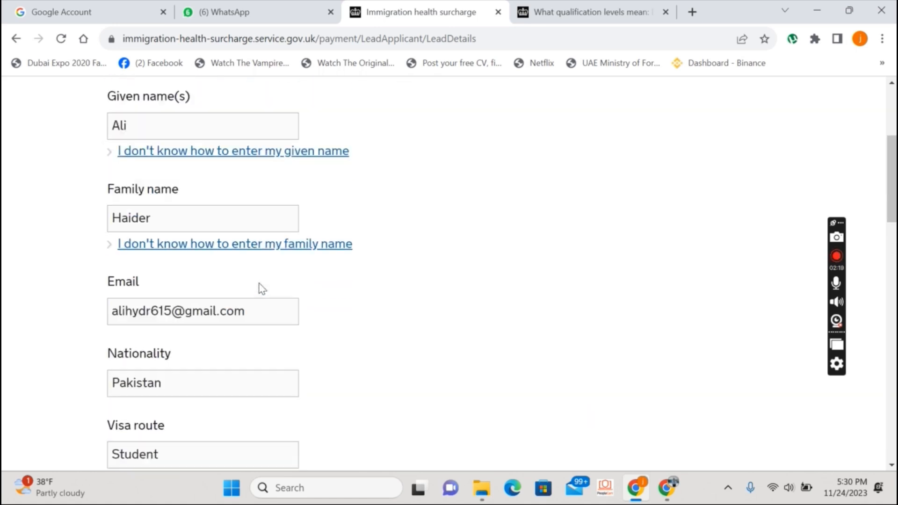
scroll(260, 286, "down", 20)
left_click(184, 213)
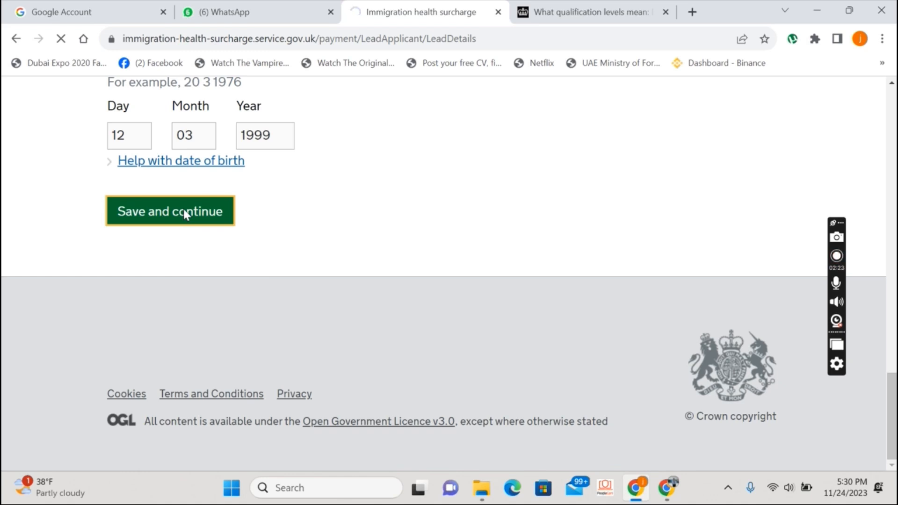
scroll(369, 292, "down", 1)
Review the surcharge summary and confirm the details are correct.
scroll(369, 293, "down", 15)
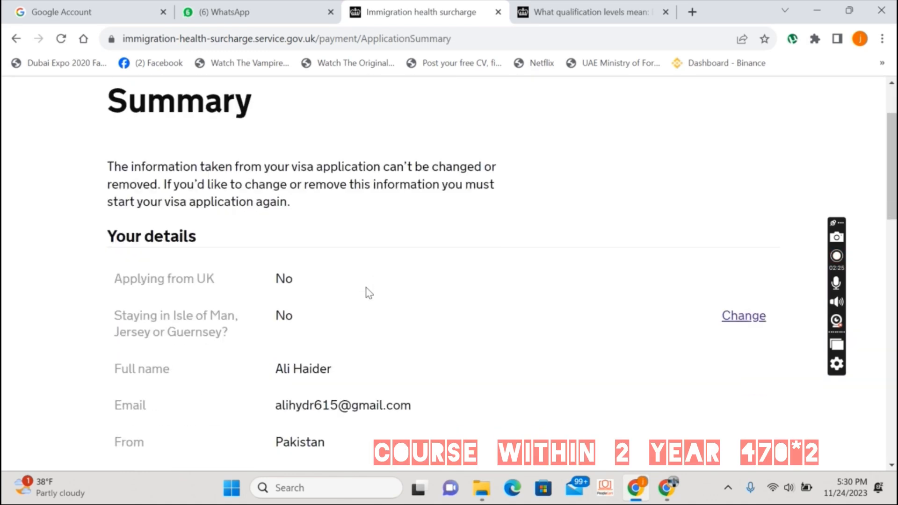
scroll(367, 288, "up", 4)
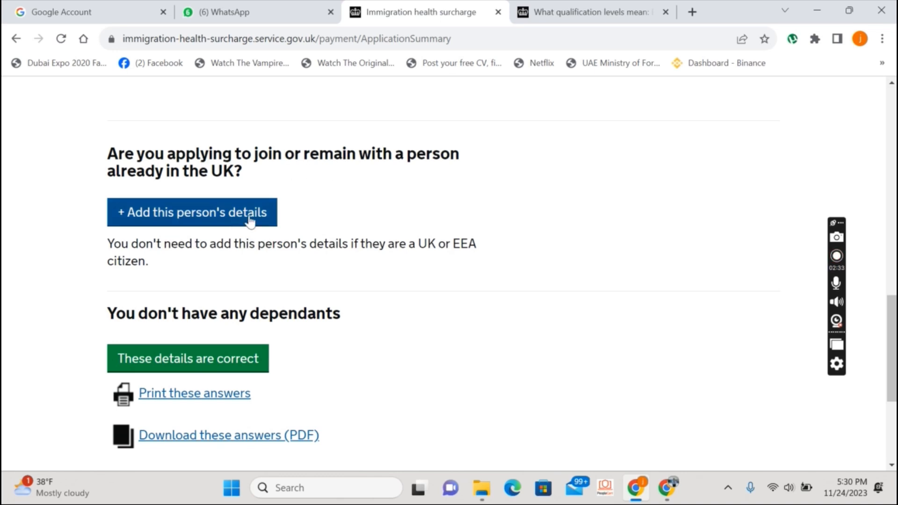
scroll(326, 293, "down", 3)
scroll(327, 293, "up", 2)
scroll(327, 292, "up", 1)
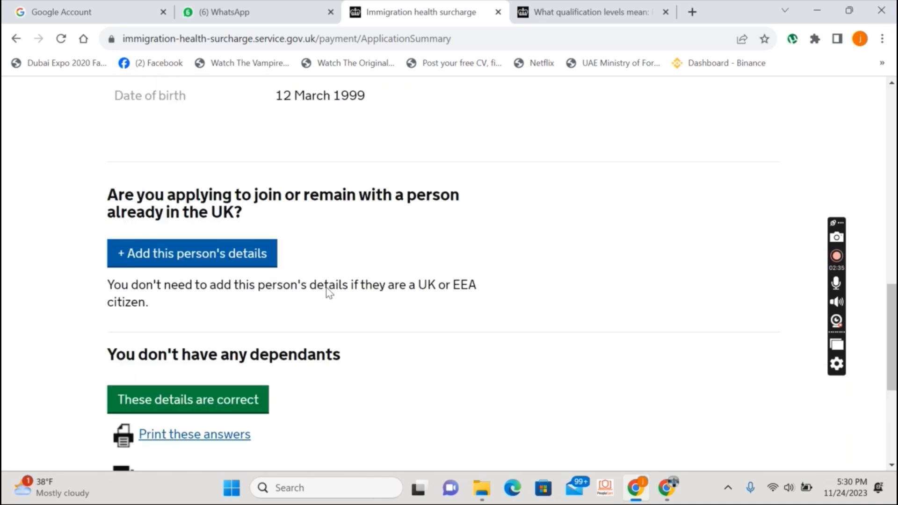
scroll(327, 288, "up", 15)
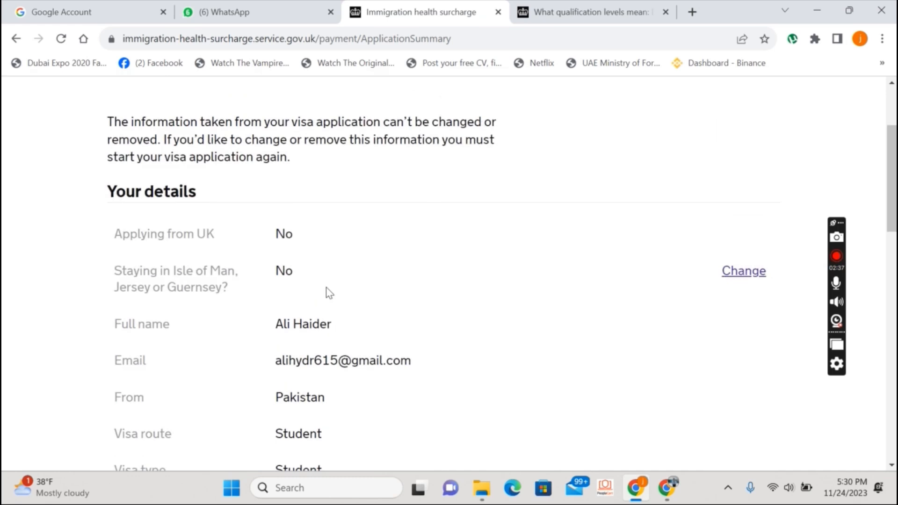
scroll(327, 290, "down", 9)
scroll(326, 288, "down", 10)
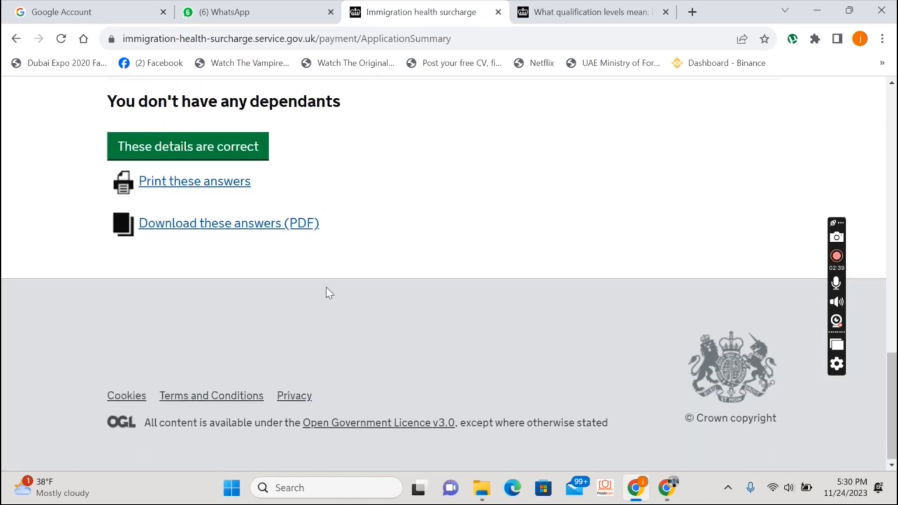
left_click(170, 151)
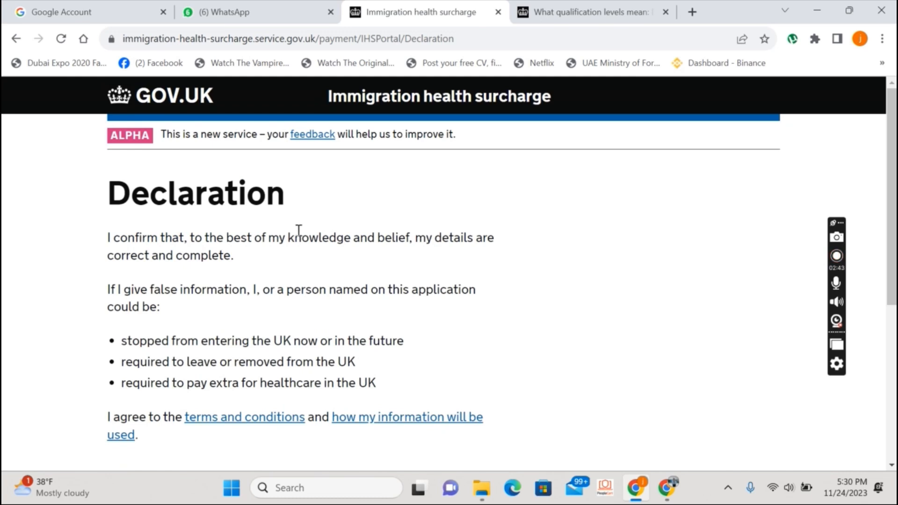
Agree to the surcharge declaration and return to the visa application with the IHS reference.
scroll(298, 230, "down", 2)
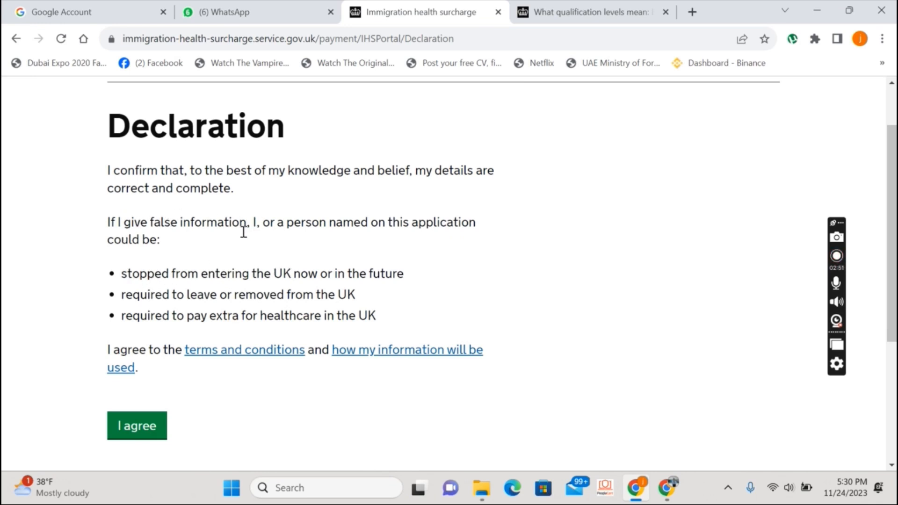
left_click_drag(102, 227, 177, 243)
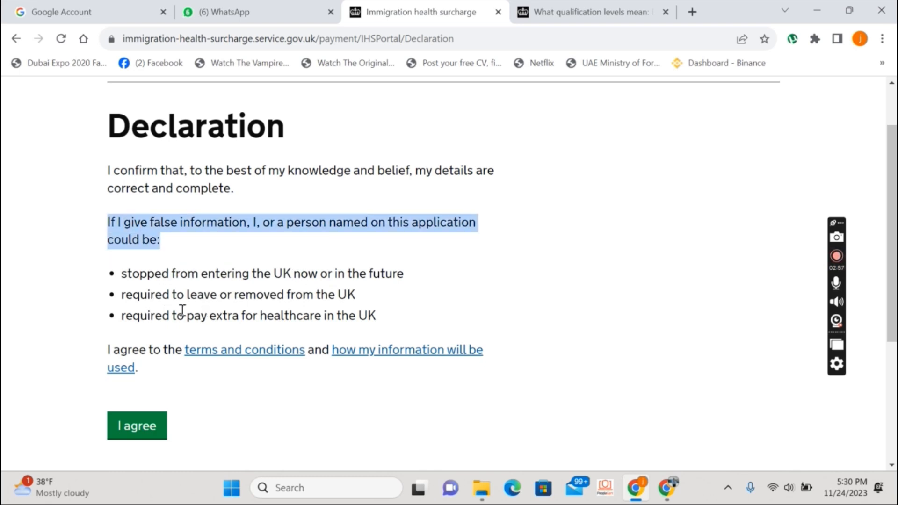
left_click(143, 426)
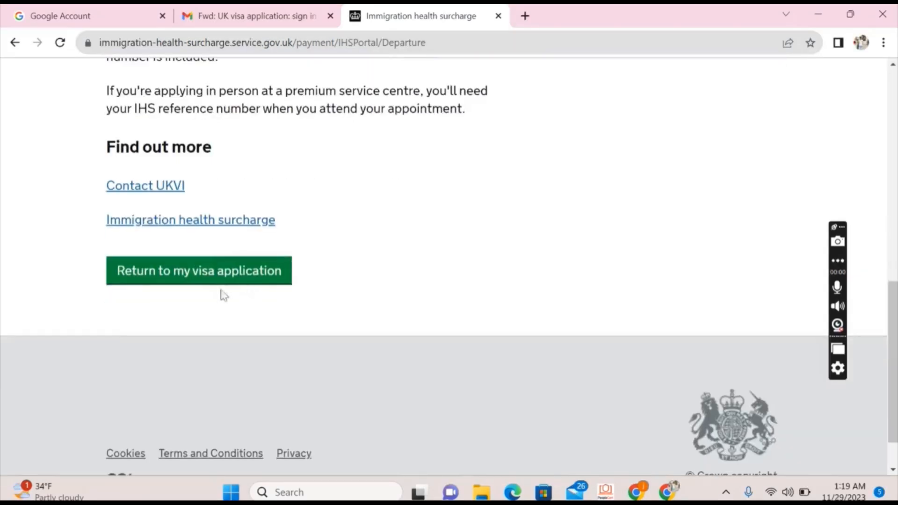
left_click(200, 276)
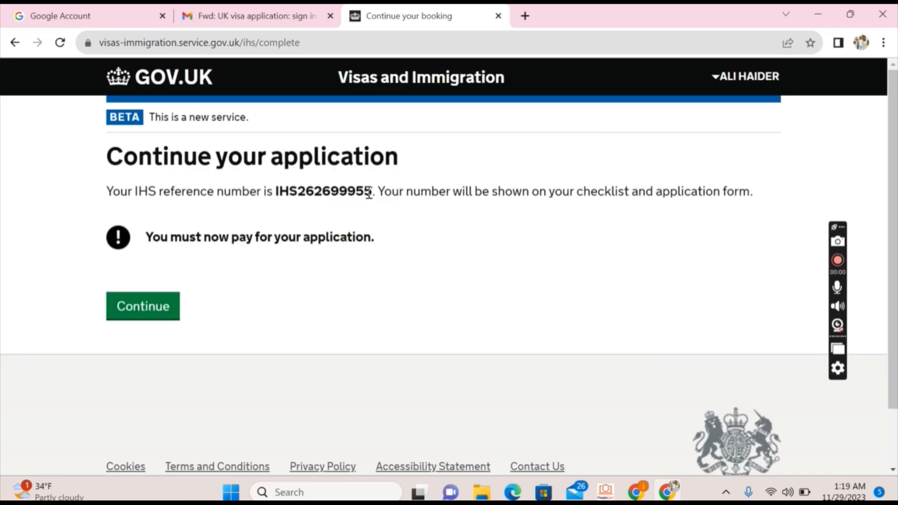
Copy the IHS reference number and continue to paying for the application.
double_click(329, 192)
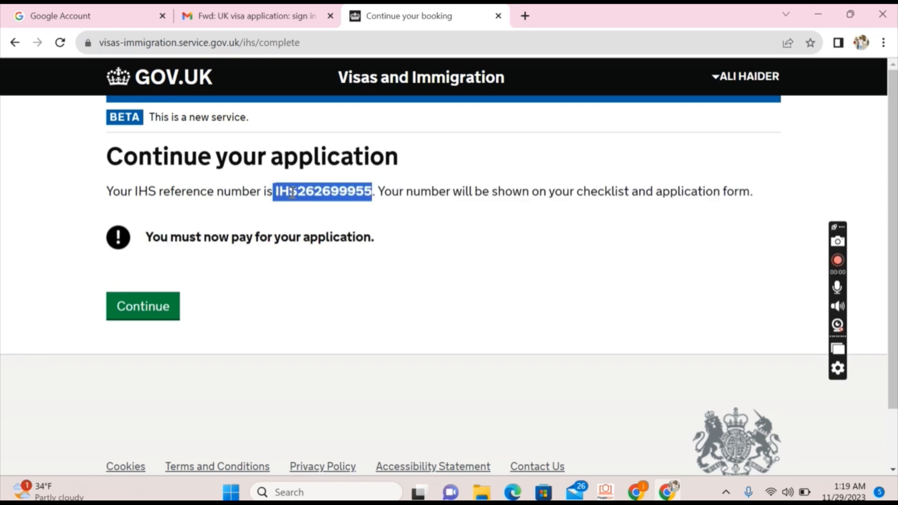
left_click(303, 208)
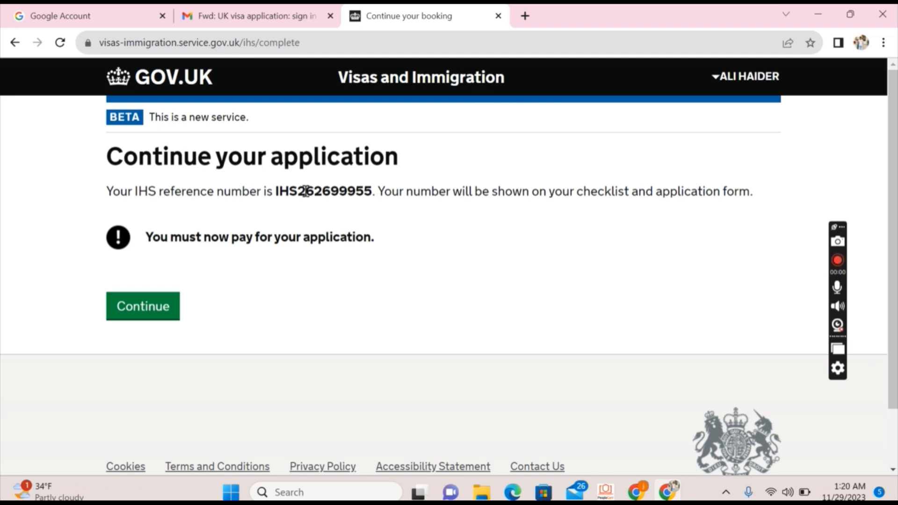
double_click(305, 192)
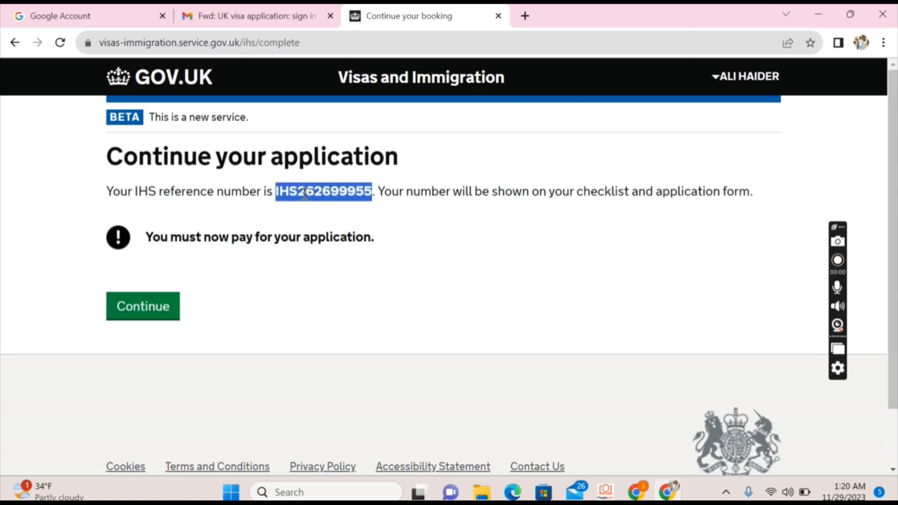
right_click(306, 194)
left_click(322, 207)
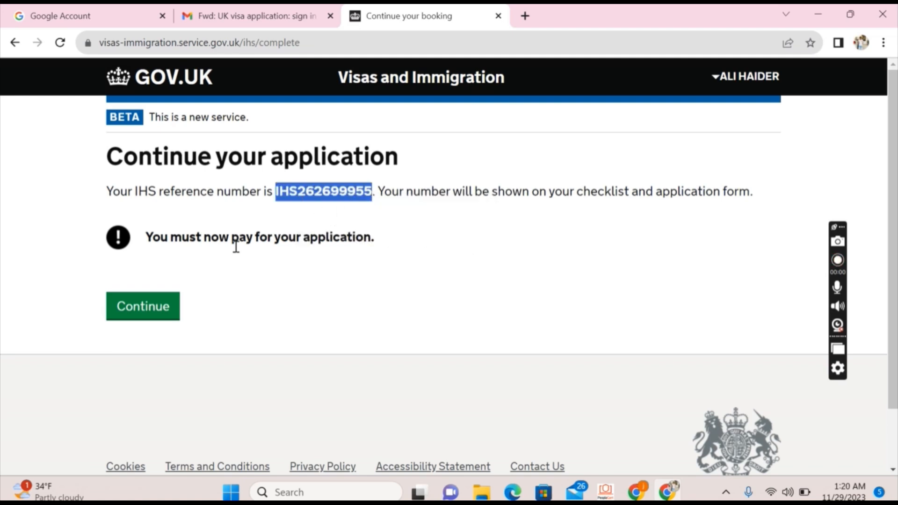
left_click(162, 308)
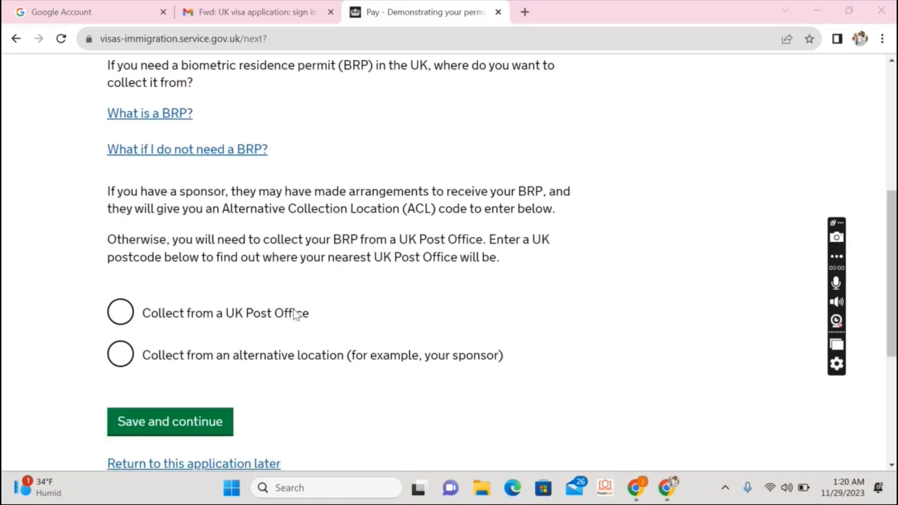
Choose BRP collection from the Middlesbrough Post Office found by postcode, and save.
left_click(121, 311)
left_click(201, 377)
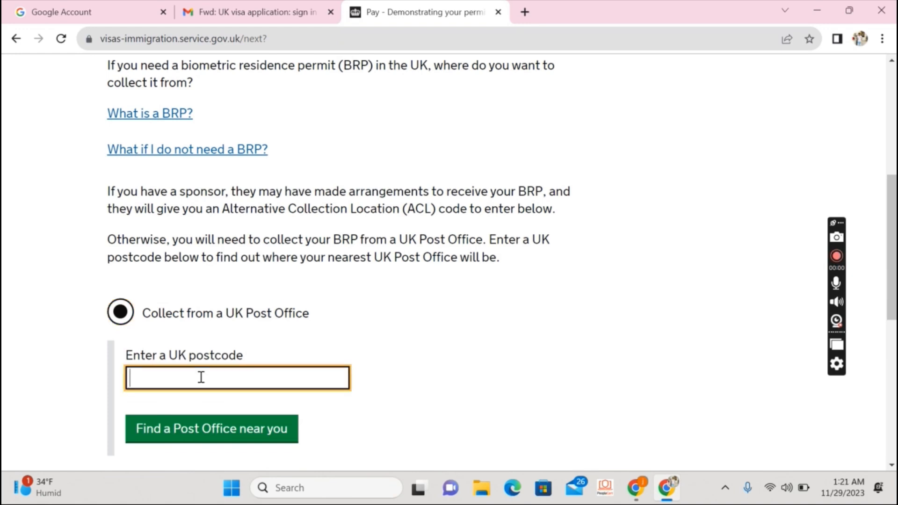
type("ts1 3bx")
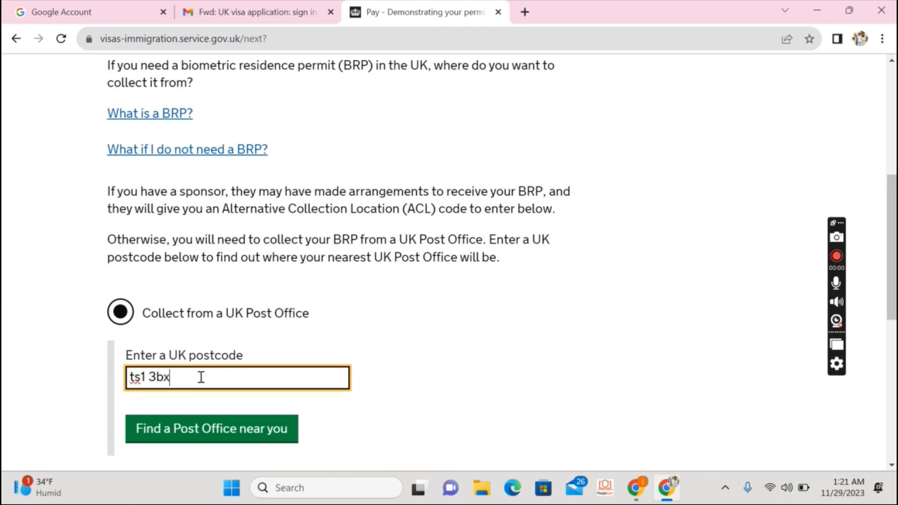
left_click(187, 440)
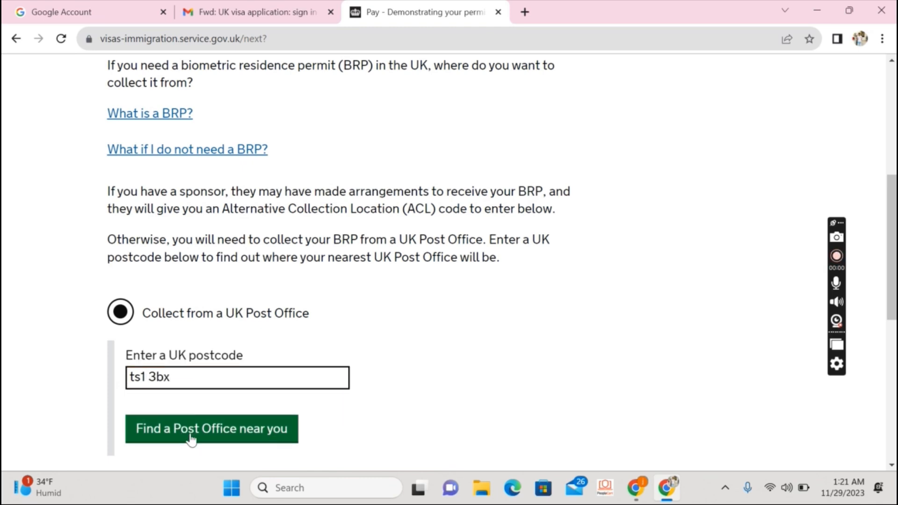
scroll(342, 330, "down", 1)
scroll(343, 329, "down", 2)
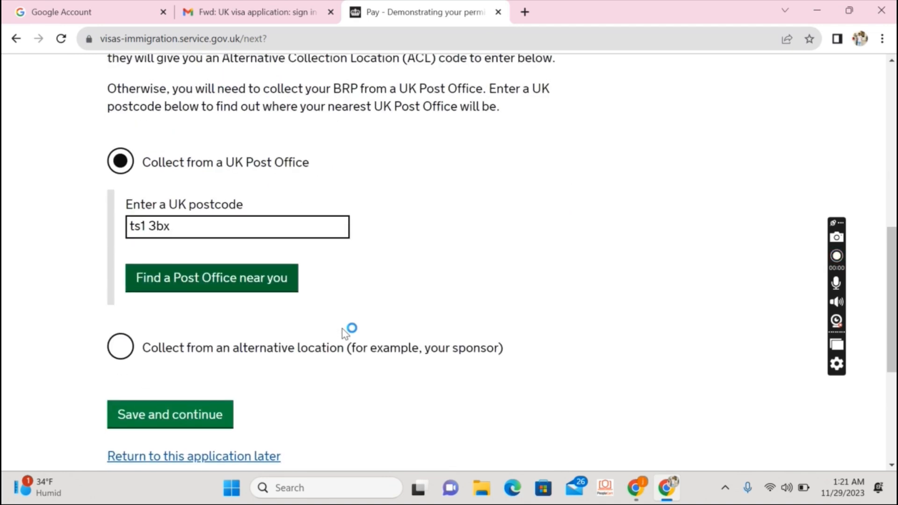
scroll(399, 356, "down", 2)
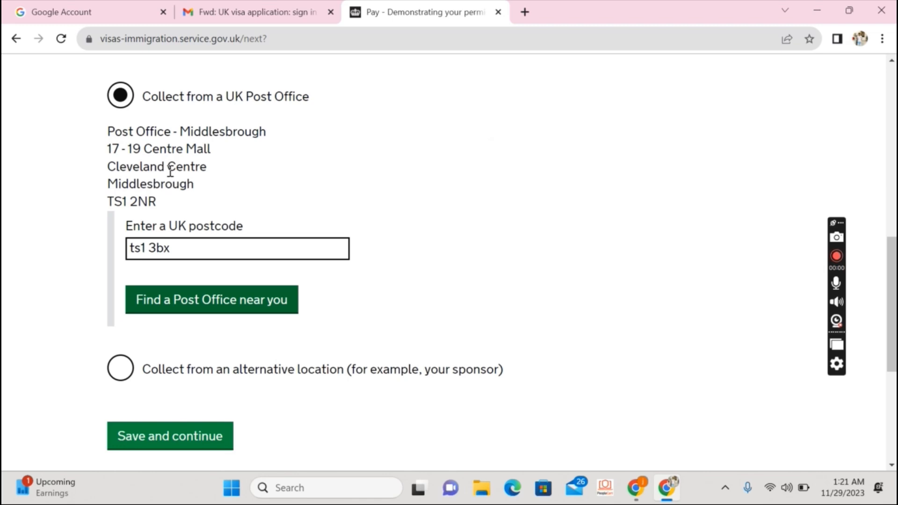
scroll(292, 373, "down", 2)
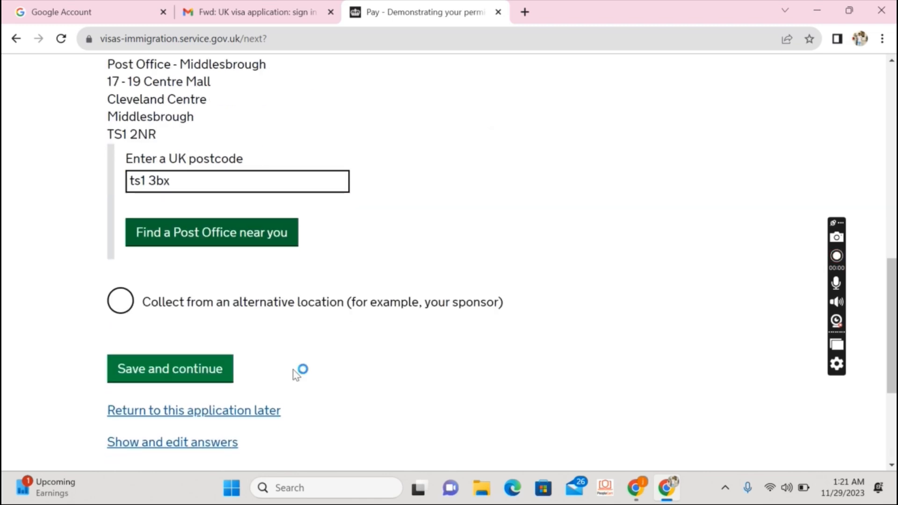
left_click(193, 379)
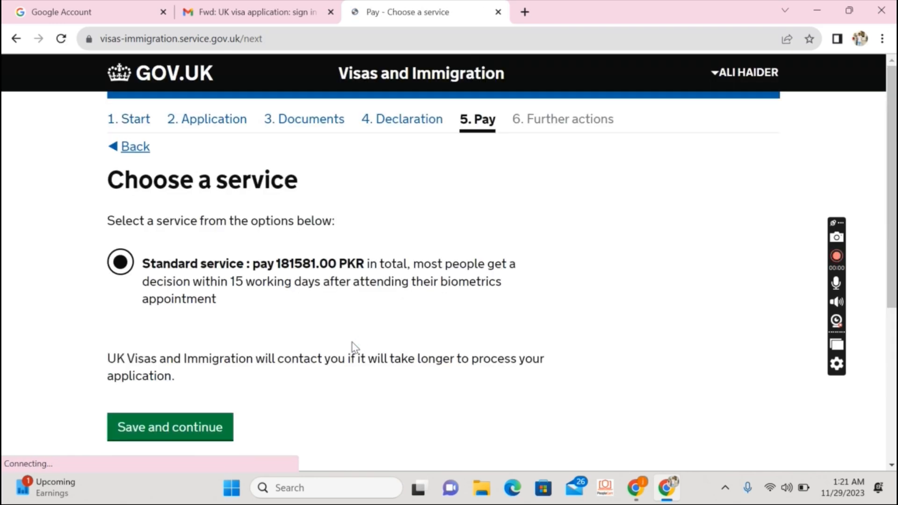
Keep the Standard service at 181581.00 PKR and save.
scroll(355, 348, "down", 2)
scroll(355, 347, "down", 1)
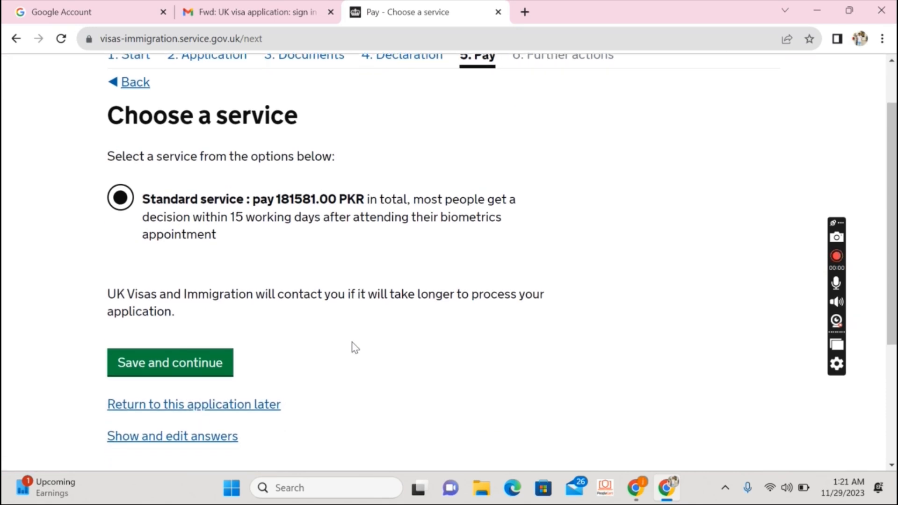
scroll(356, 348, "down", 1)
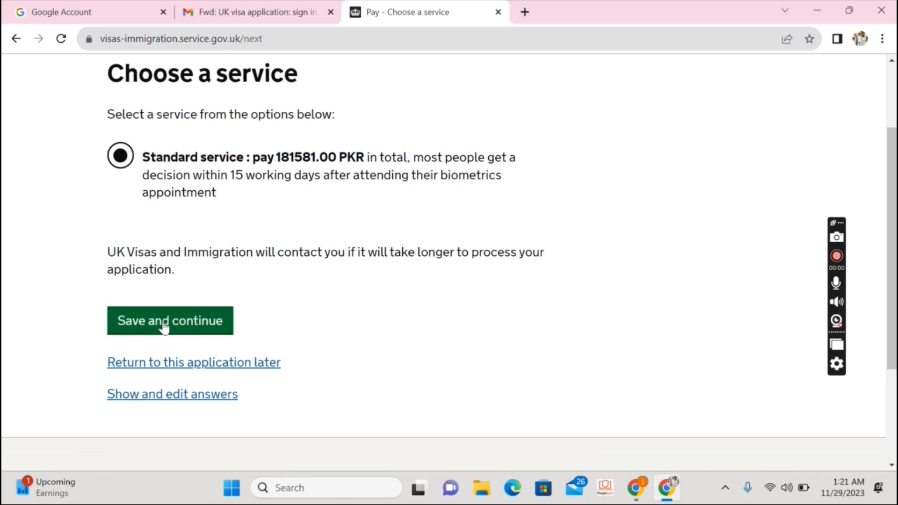
scroll(323, 228, "down", 1)
scroll(324, 233, "up", 2)
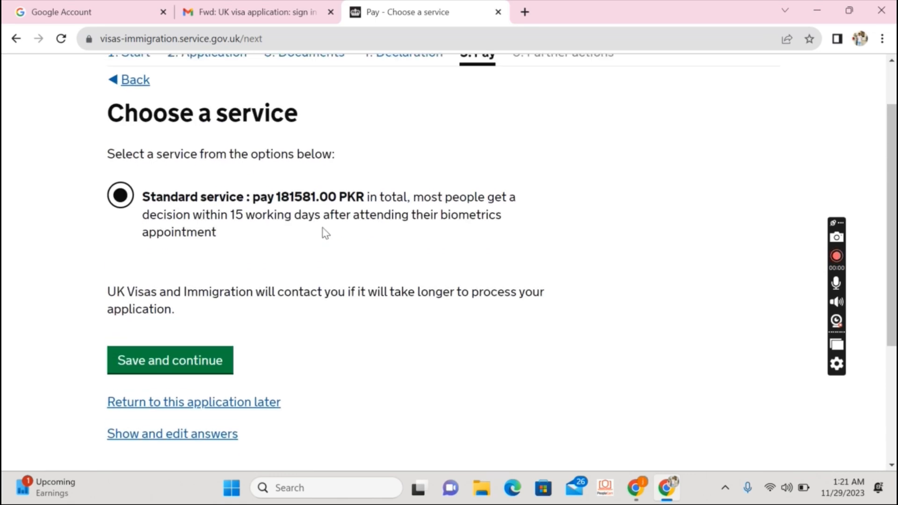
left_click(182, 366)
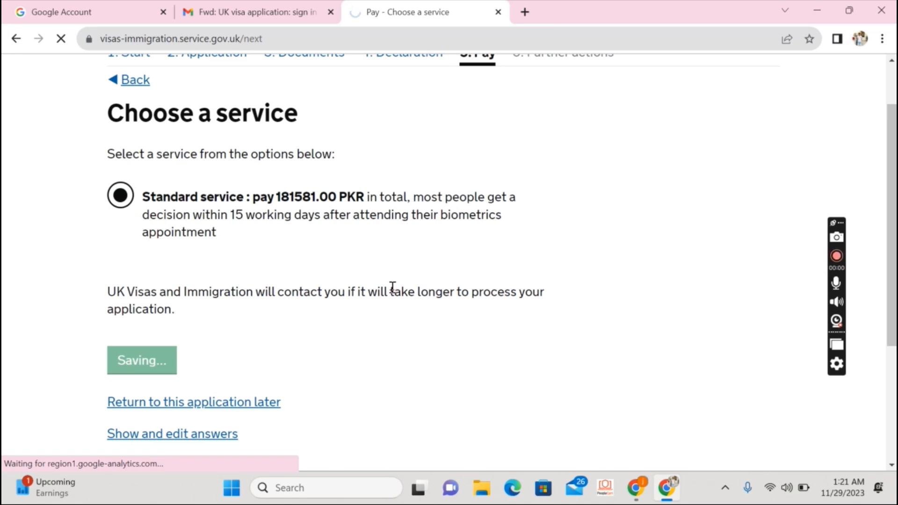
Review the 181581.00 PKR payment summary and proceed to Worldpay.
scroll(393, 288, "down", 3)
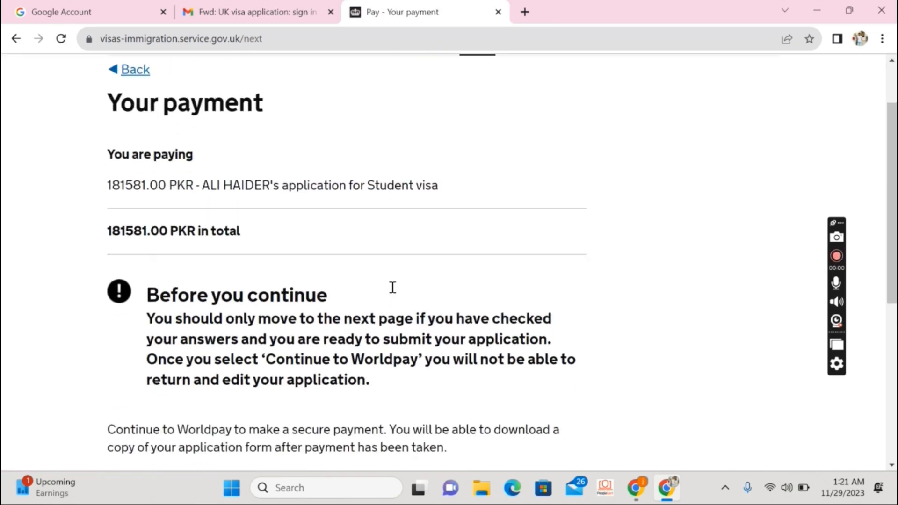
scroll(393, 287, "down", 1)
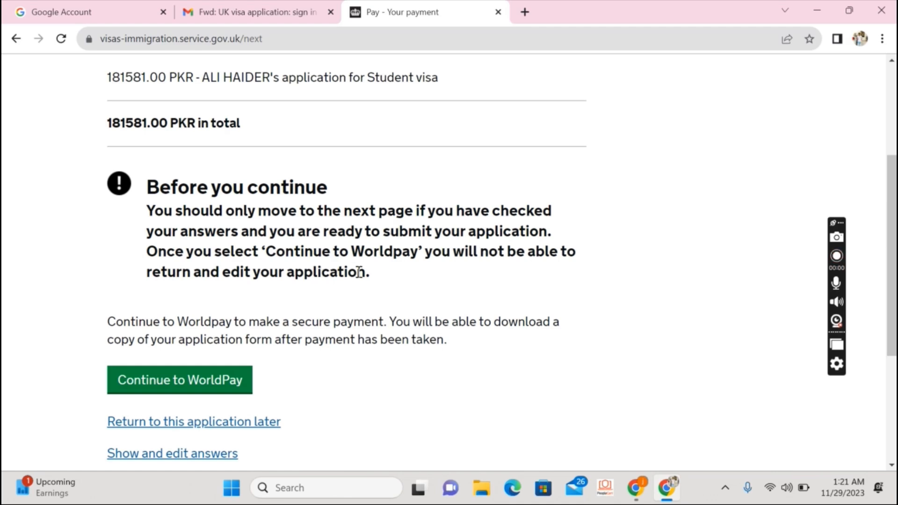
scroll(359, 273, "down", 1)
scroll(359, 272, "up", 3)
scroll(359, 272, "down", 2)
left_click(177, 394)
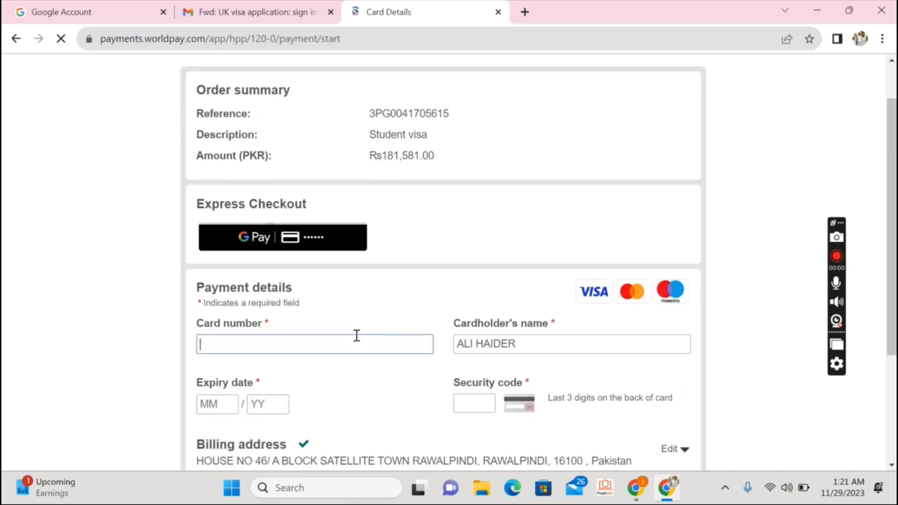
Scroll through the Worldpay card details form for the Rs181,581.00 Student visa order.
scroll(357, 335, "down", 2)
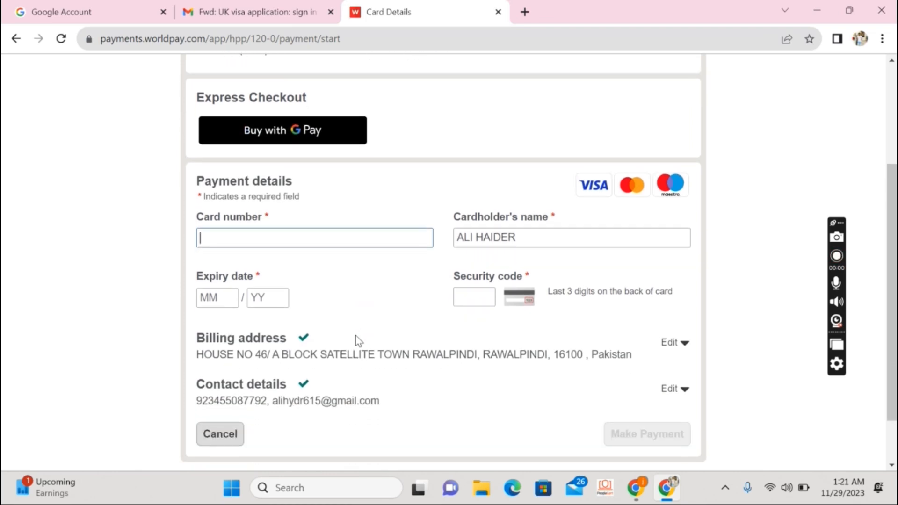
scroll(355, 336, "down", 1)
scroll(356, 336, "up", 2)
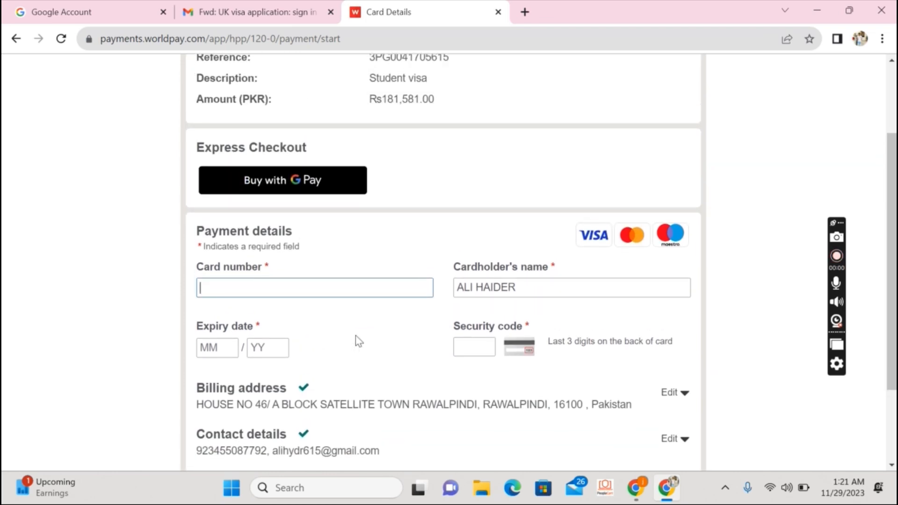
scroll(355, 336, "up", 2)
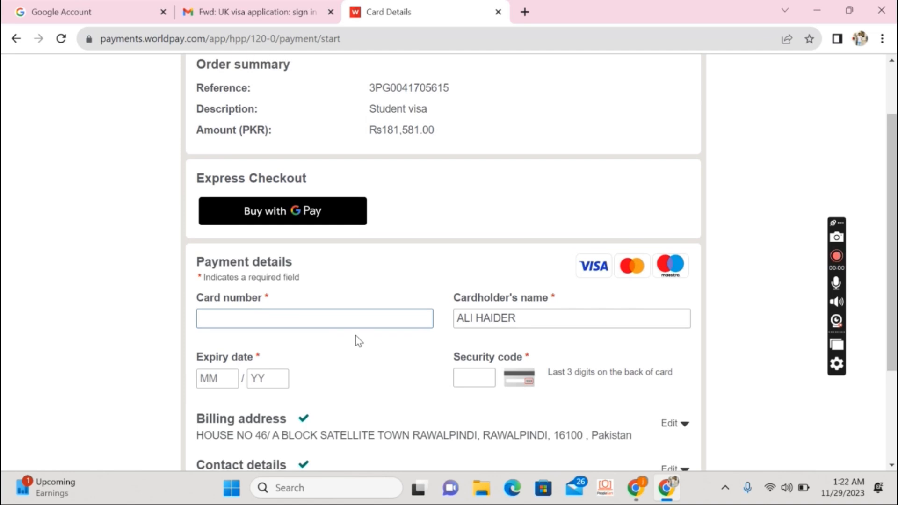
scroll(355, 336, "up", 1)
left_click_drag(355, 336, 355, 257)
scroll(353, 243, "down", 1)
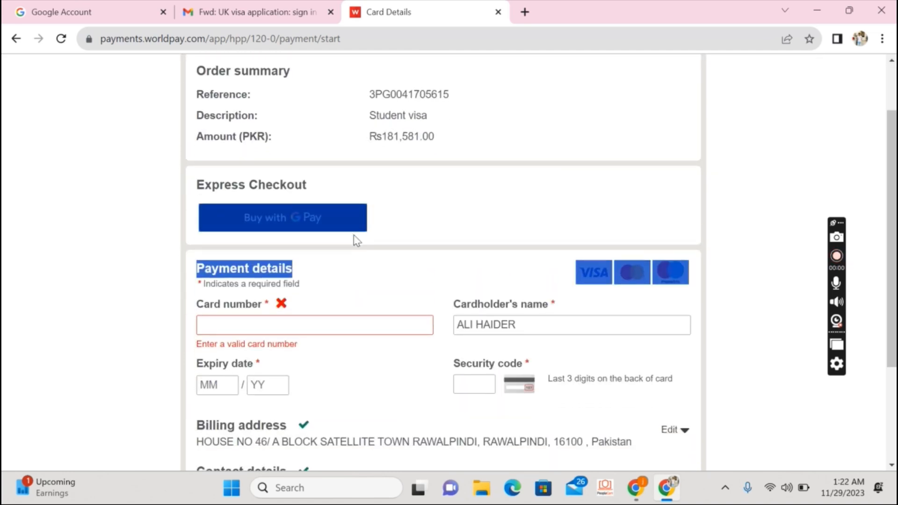
left_click(329, 286)
scroll(331, 287, "down", 2)
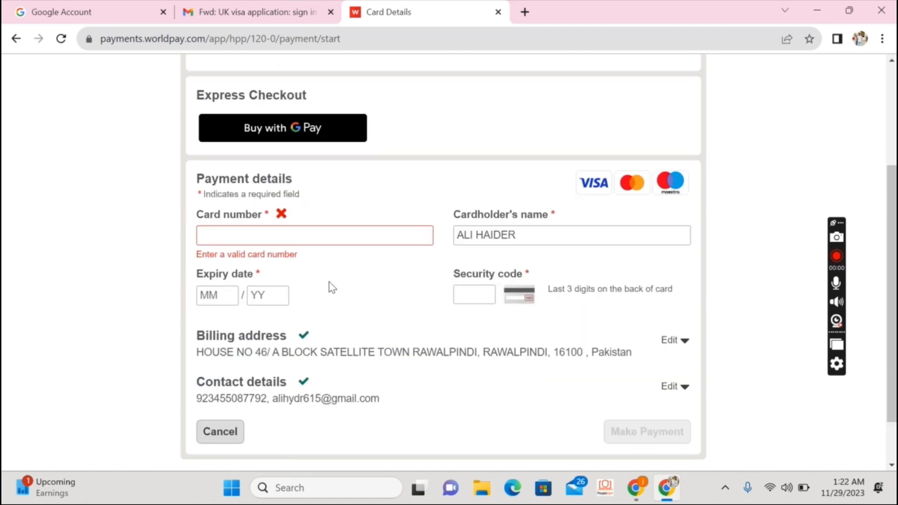
scroll(331, 286, "down", 1)
scroll(330, 282, "up", 3)
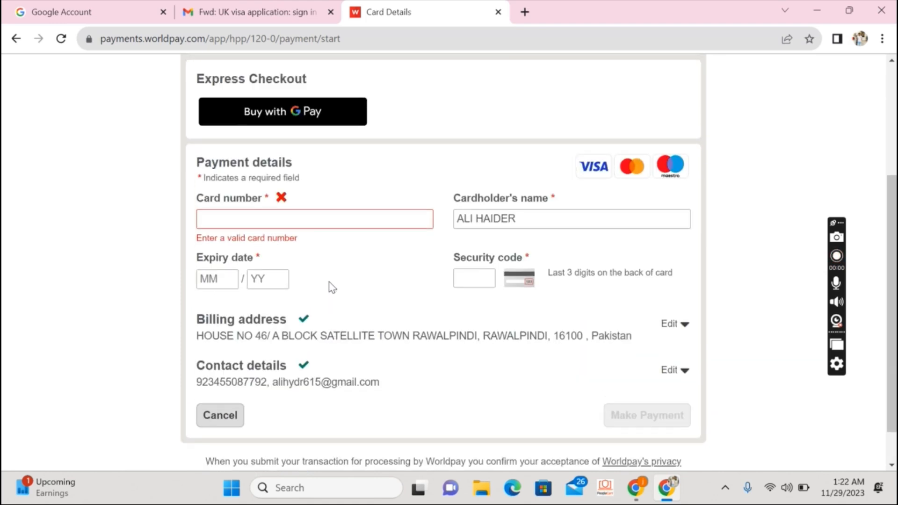